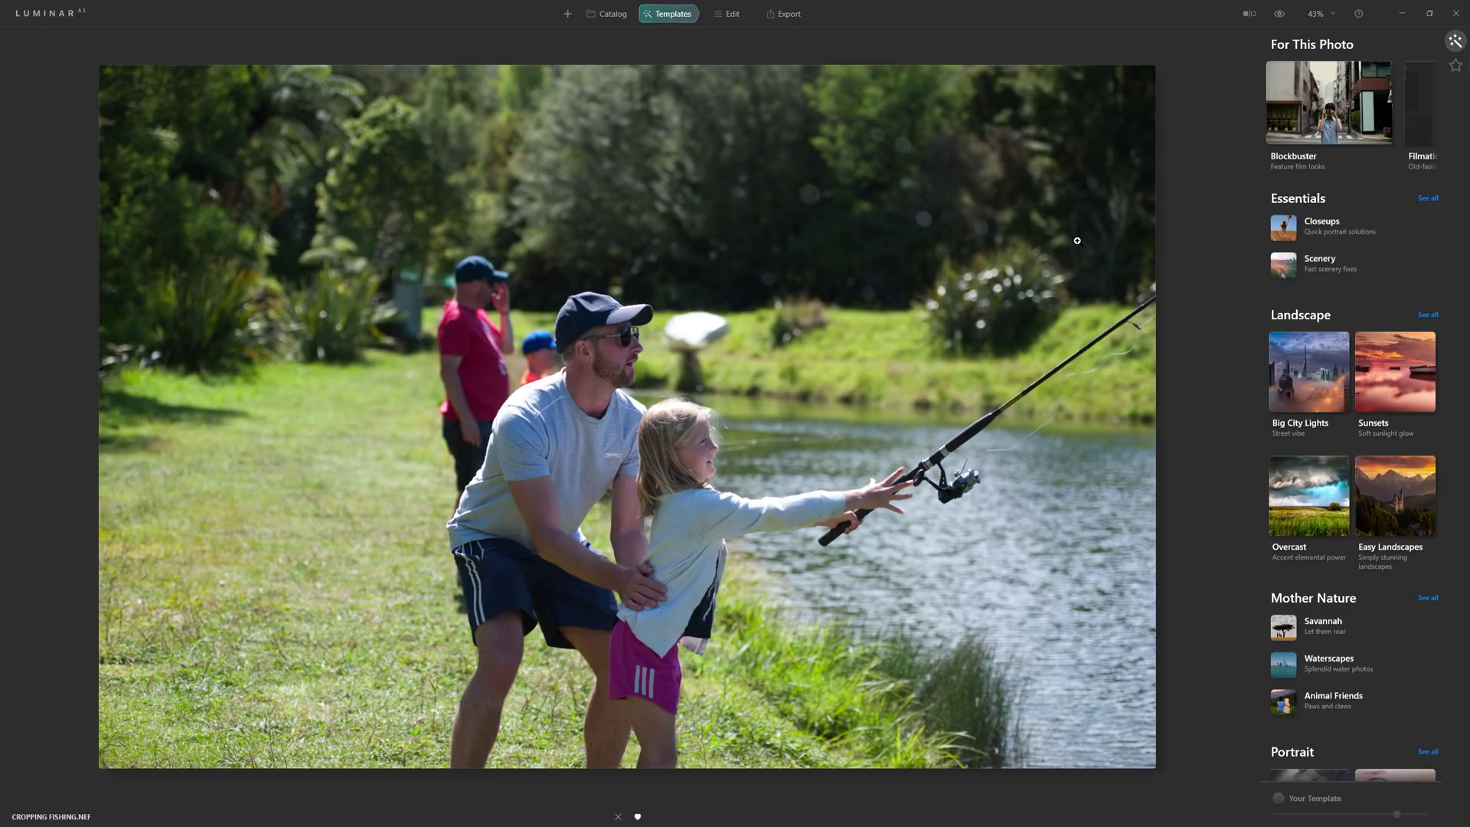
Try the Blockbuster templates from Film Noir through Speedway on the fishing photo, and revert it to the original.
left_click(1319, 110)
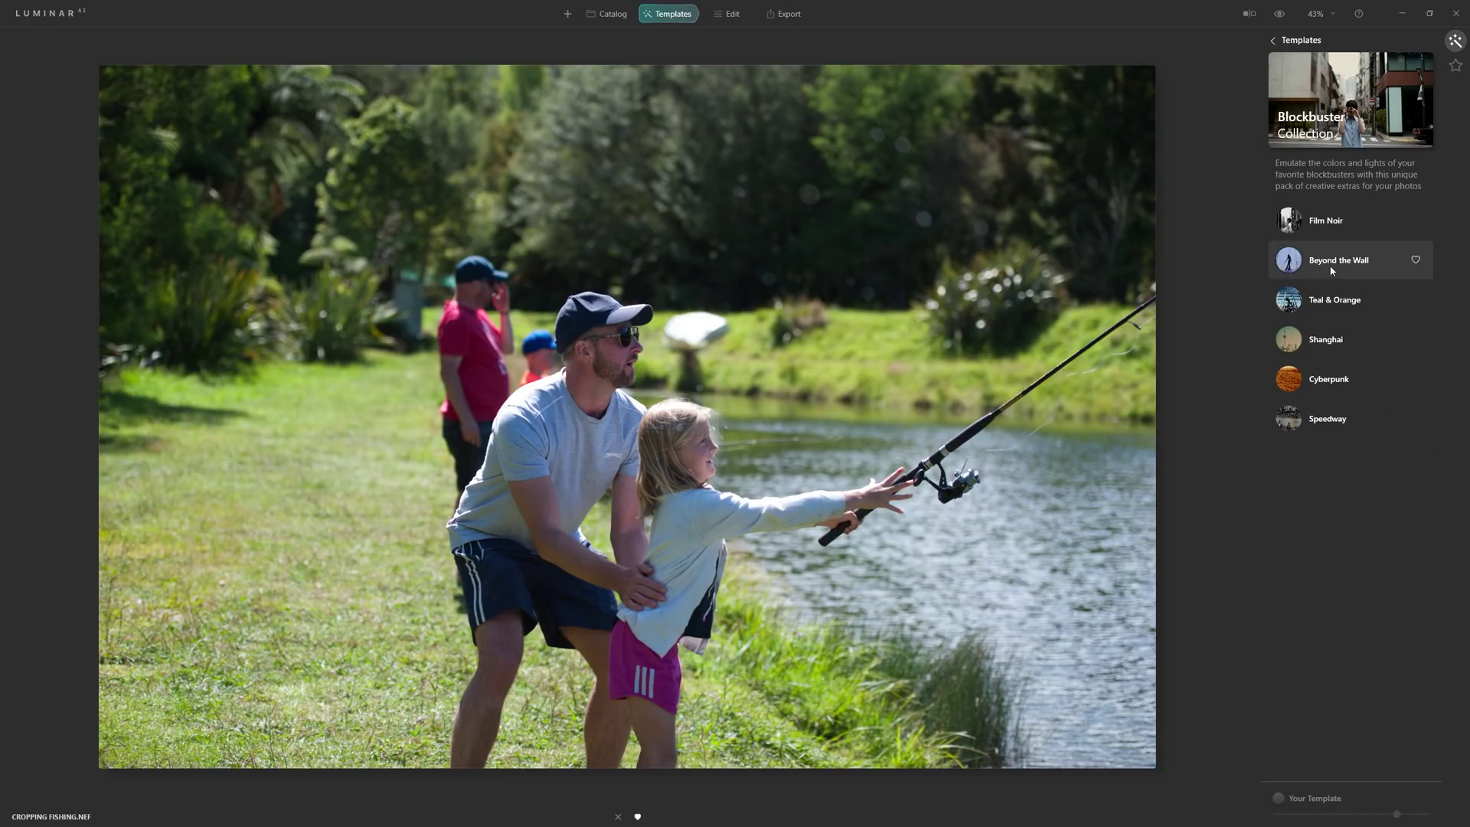
left_click(1335, 224)
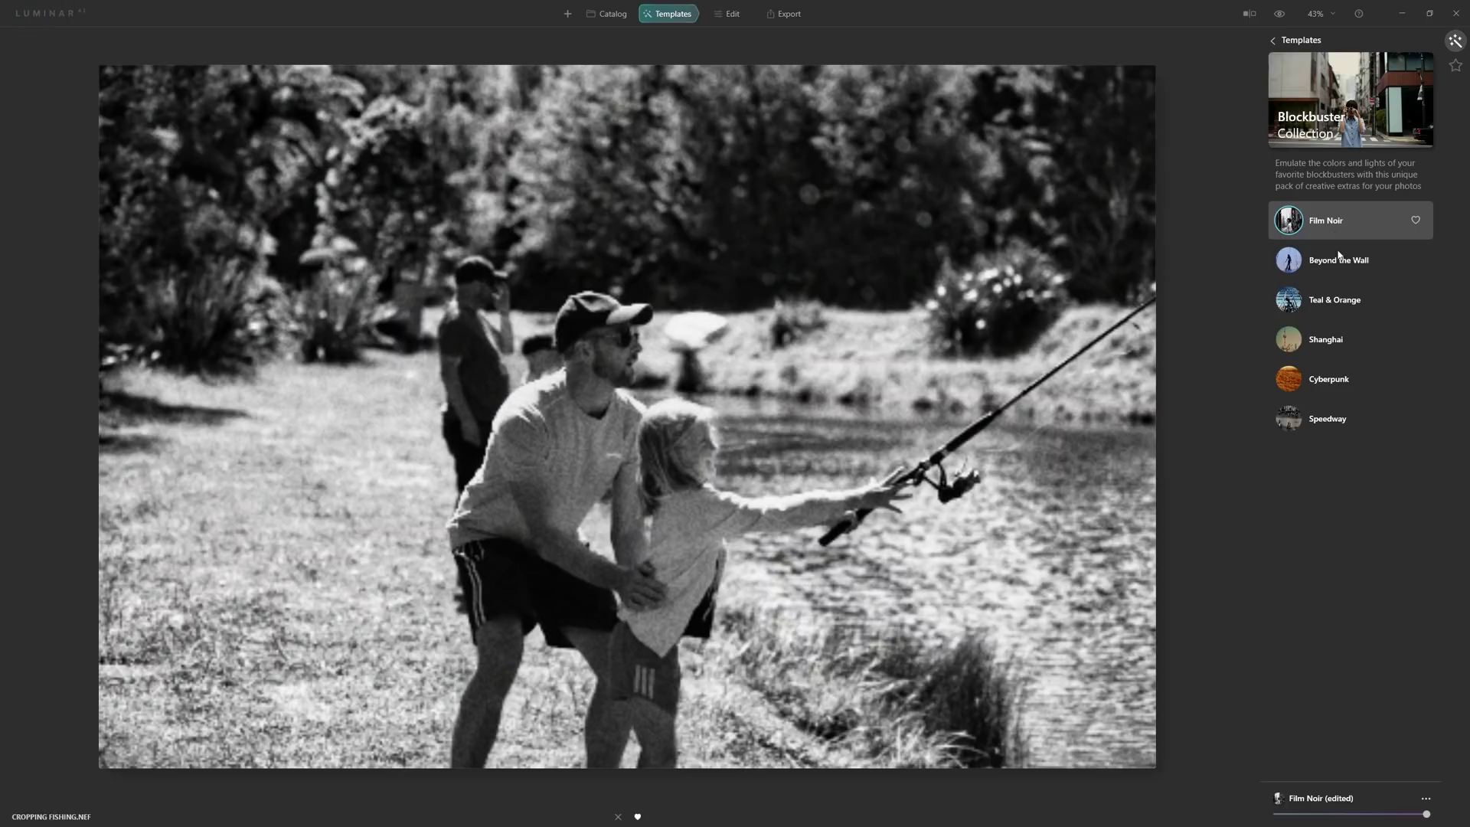
left_click(1336, 261)
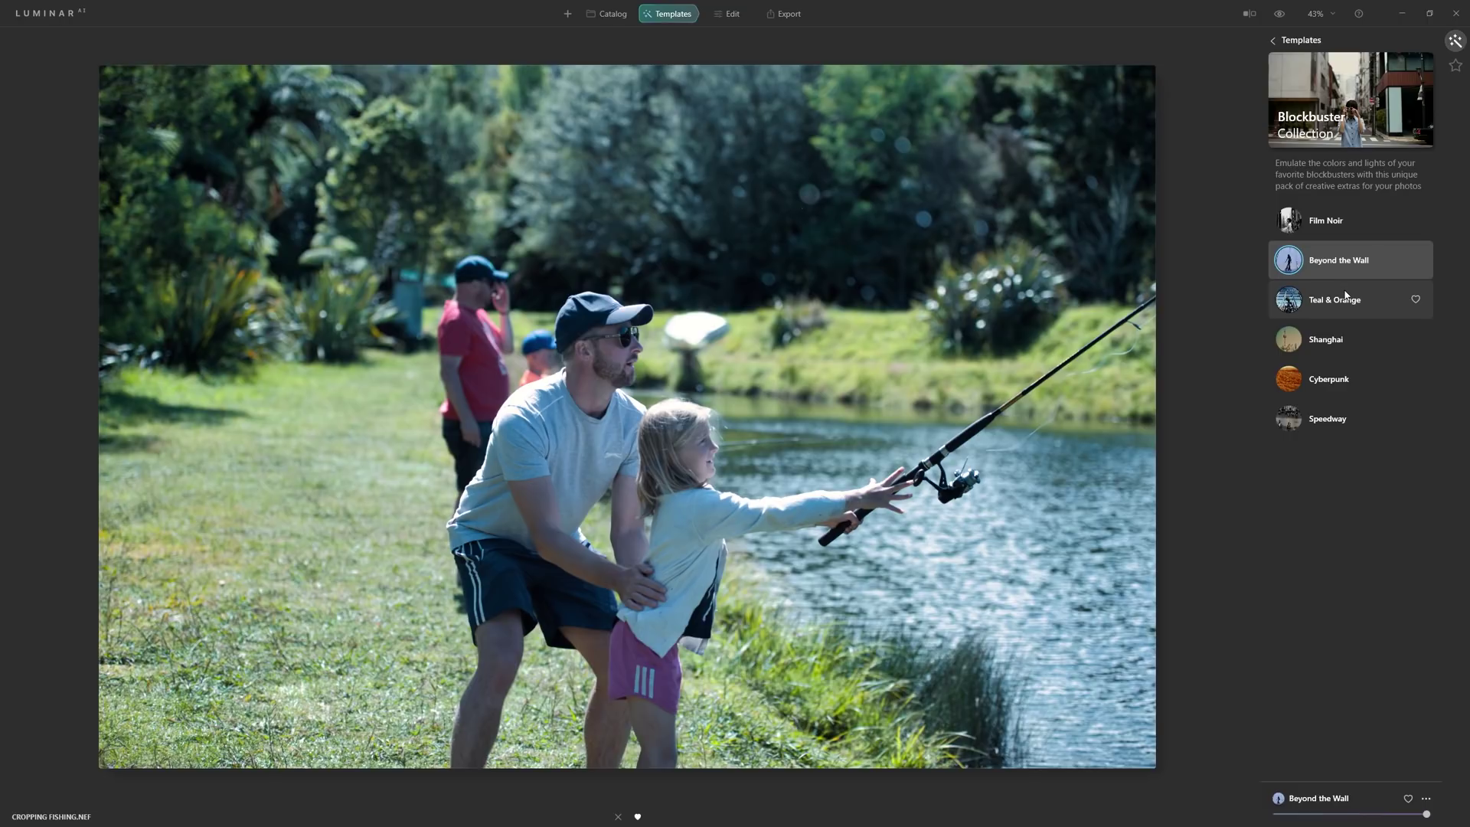
left_click(1351, 301)
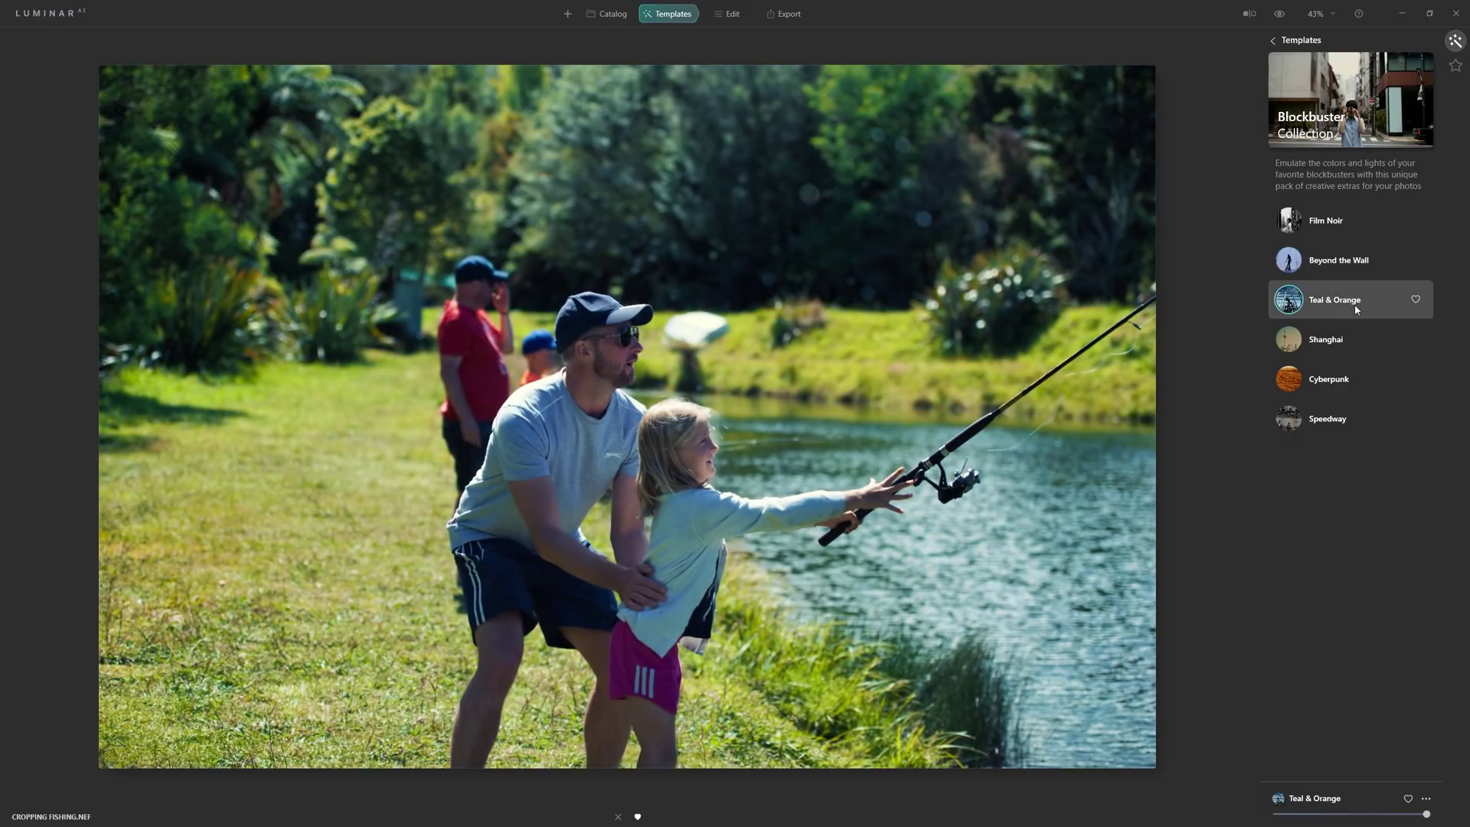
left_click(1338, 343)
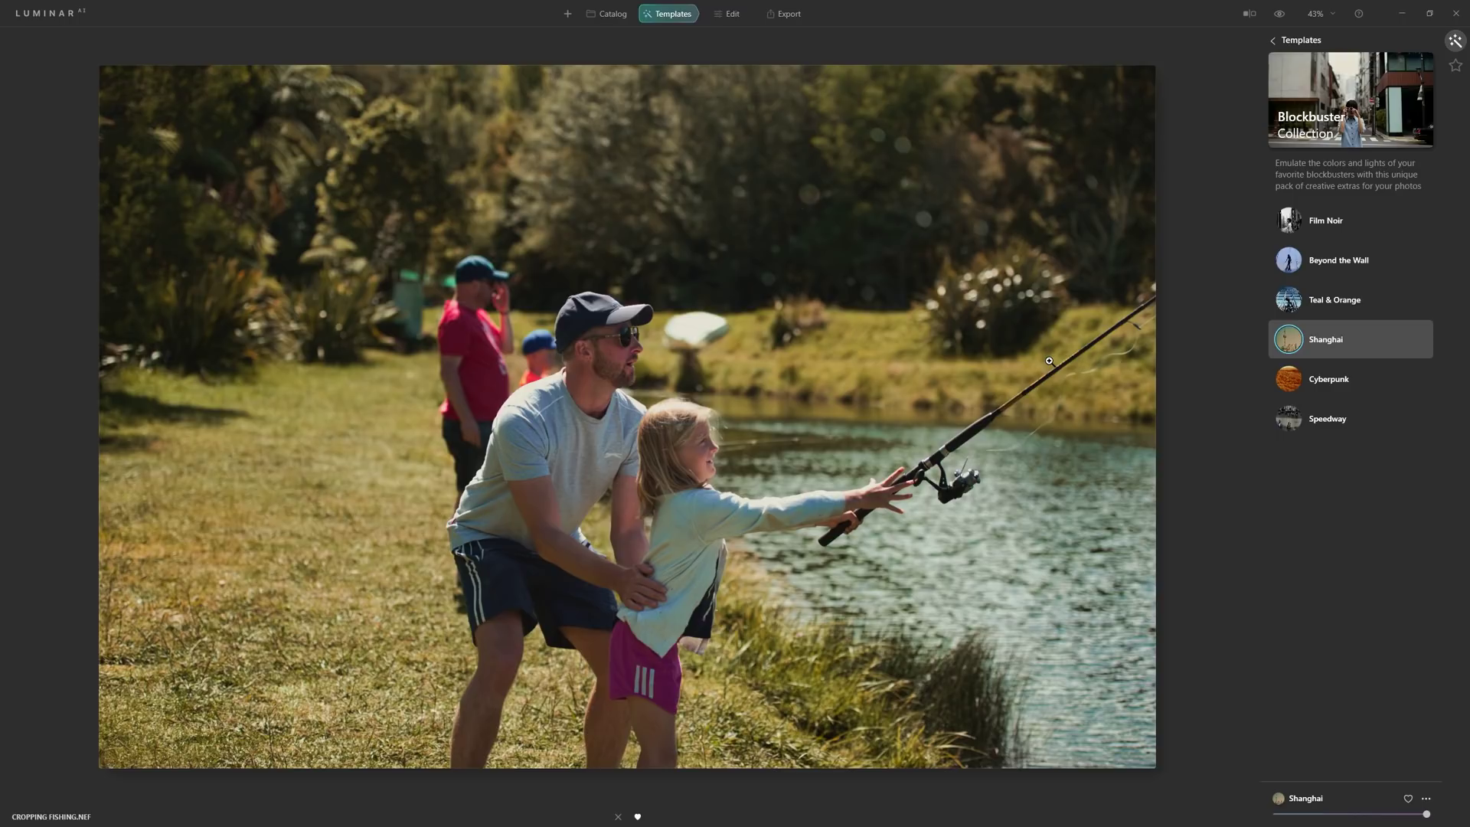
left_click(1328, 379)
left_click(1320, 419)
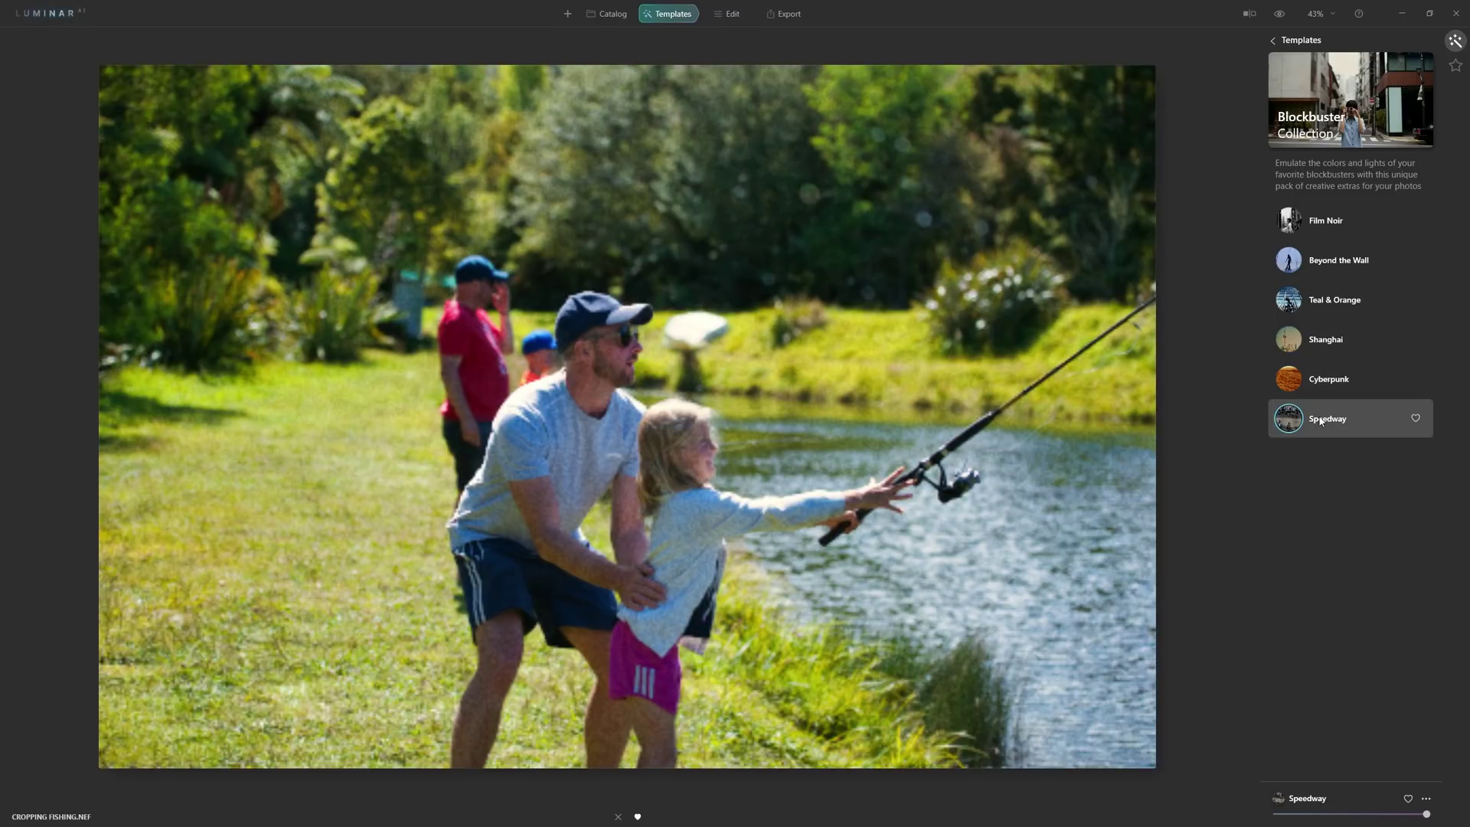
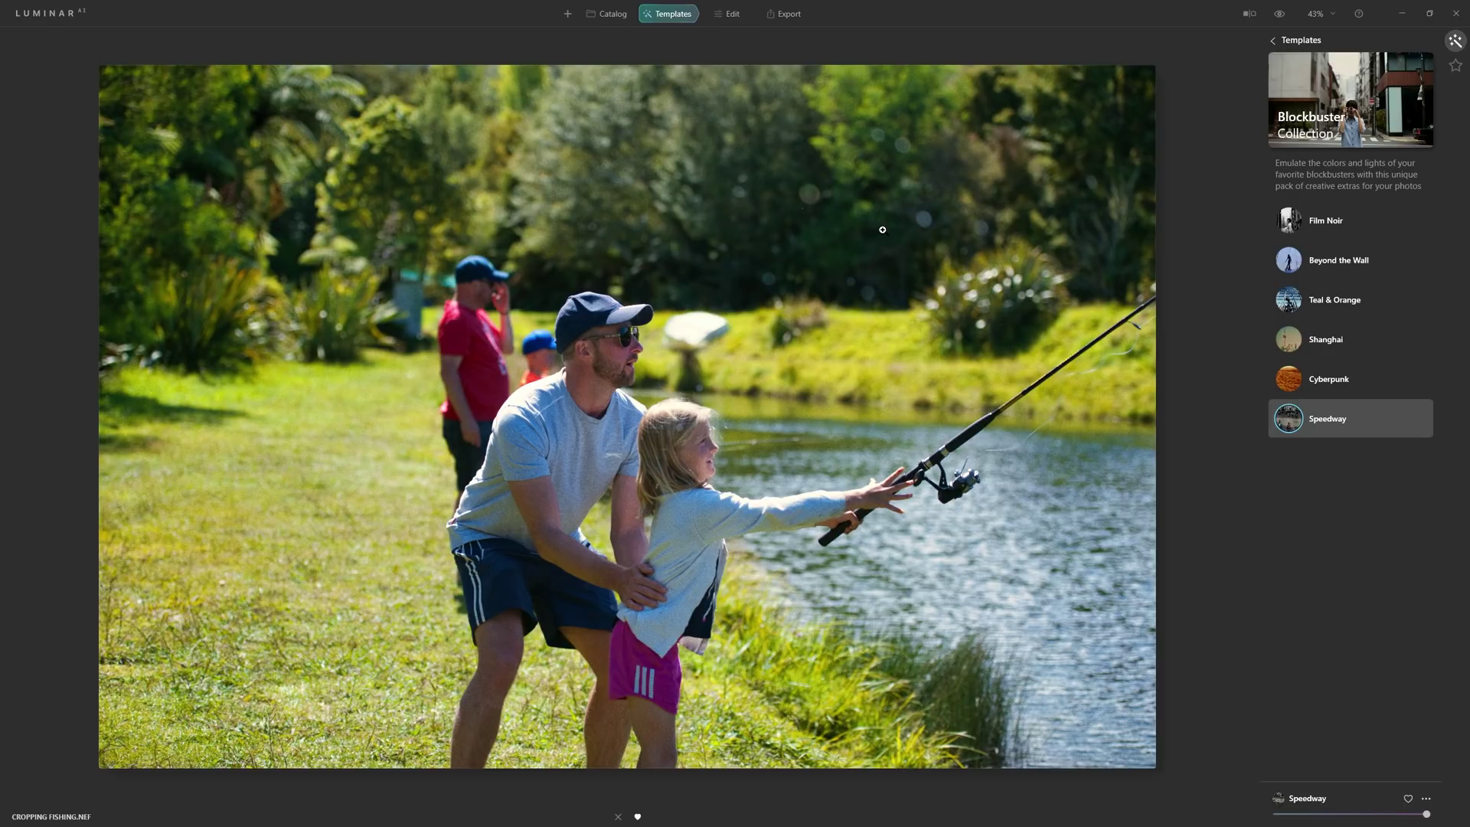
mouse_move(932, 292)
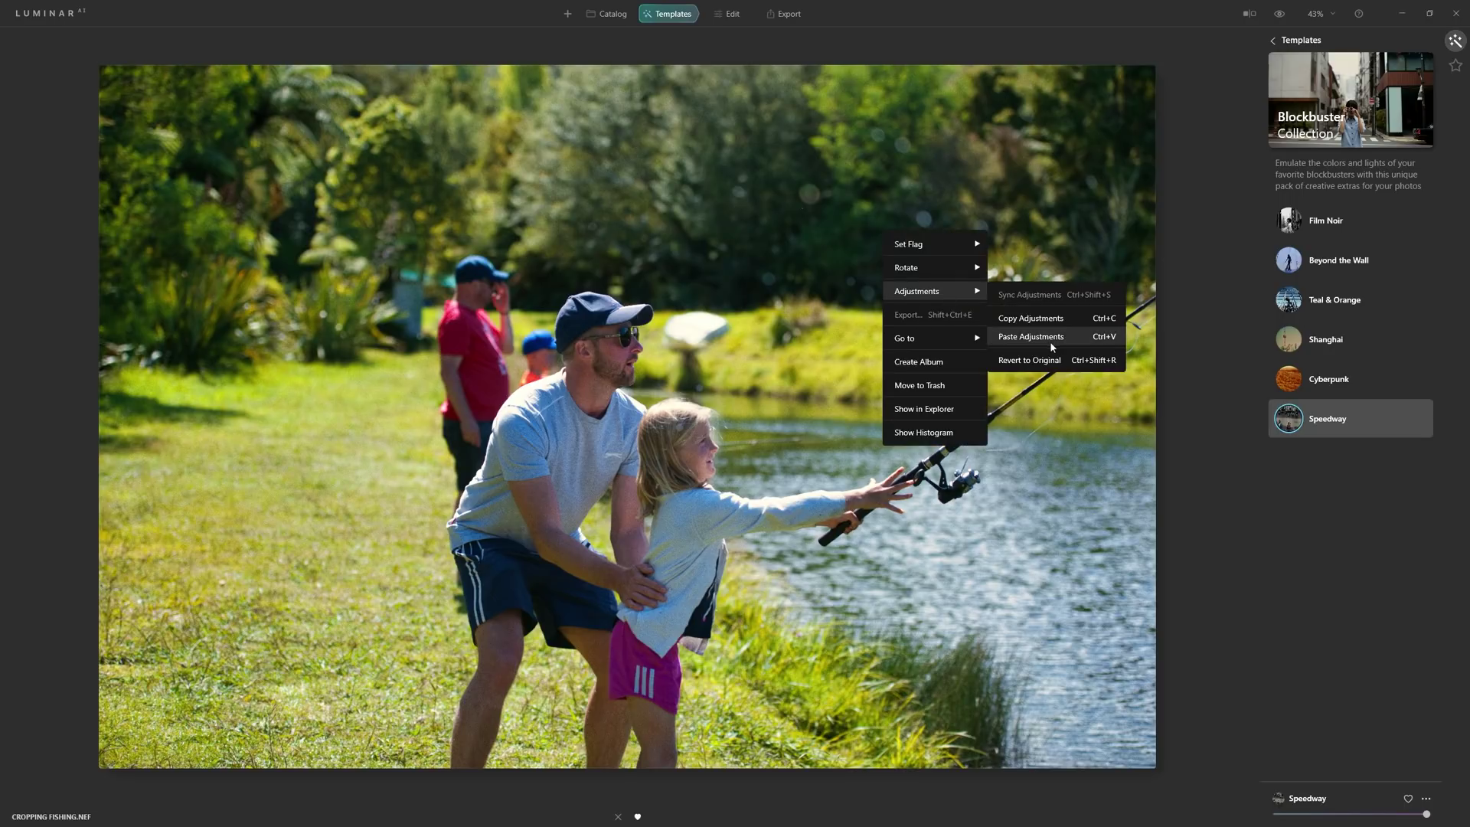
left_click(1063, 361)
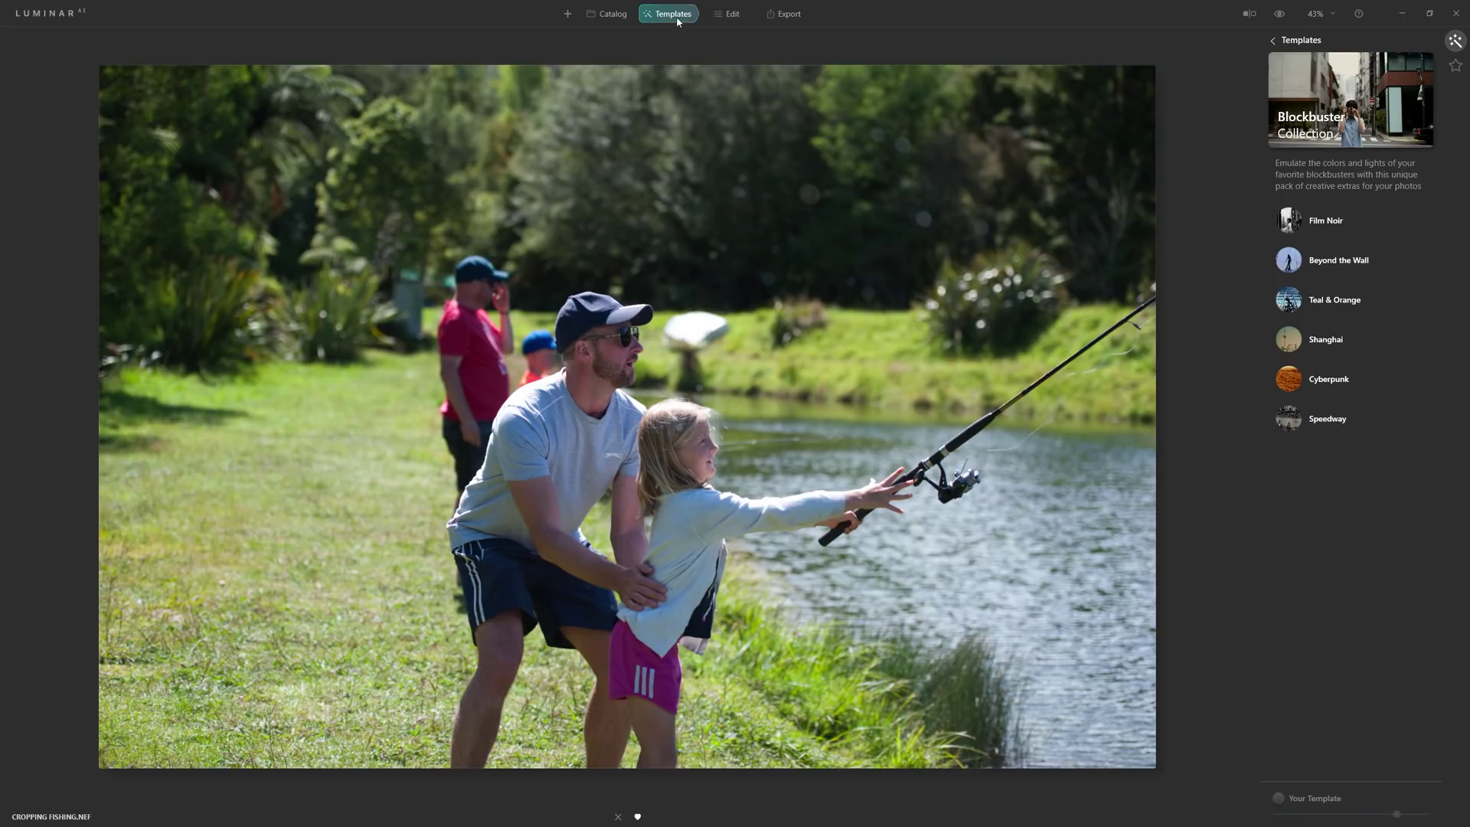
Switch to editing the photo and look over the Essentials and Creative tool groups, ending in Essentials.
left_click(733, 17)
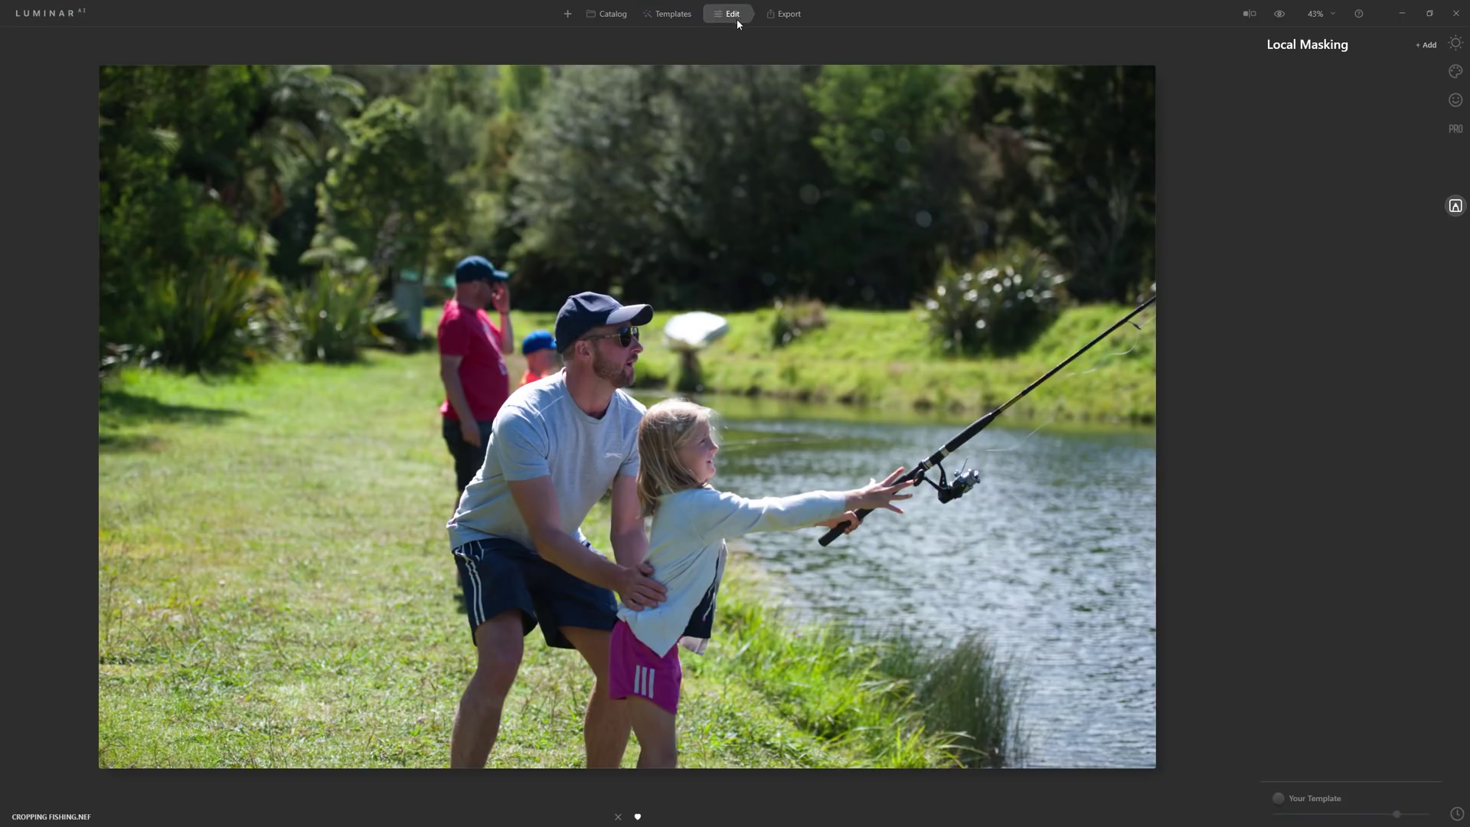
left_click(1455, 44)
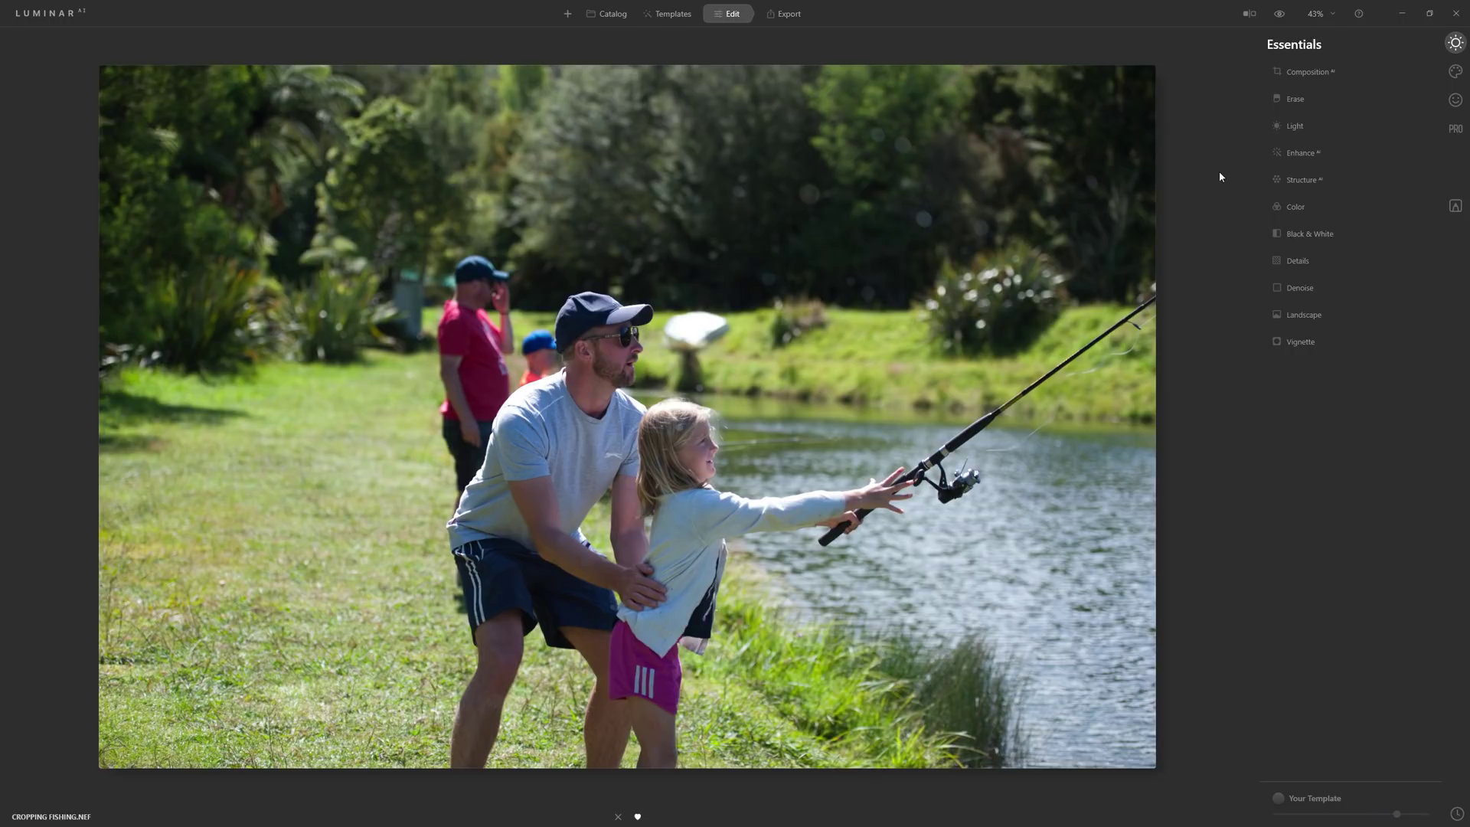
left_click(1454, 72)
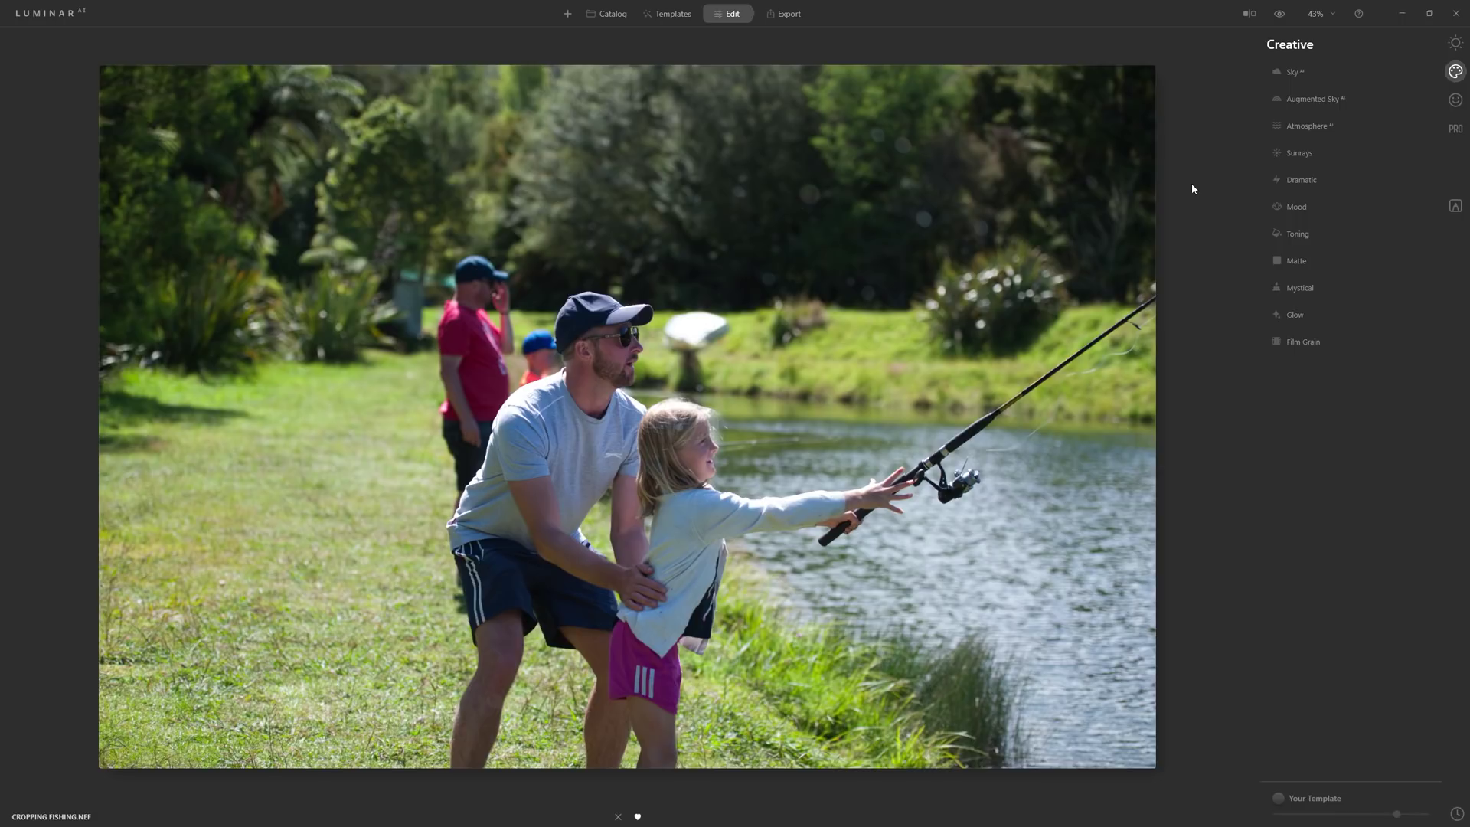
left_click(1455, 42)
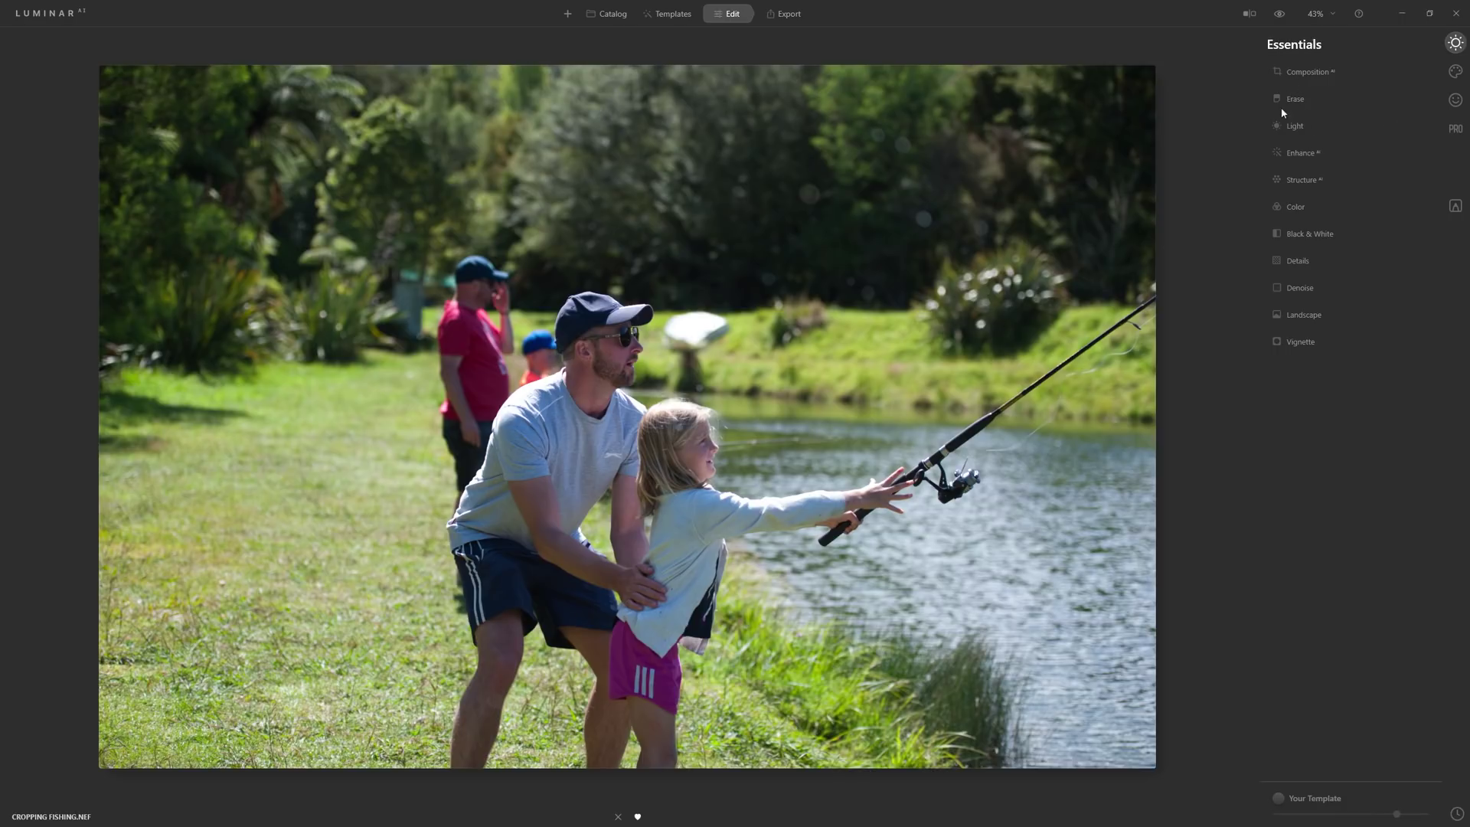
In the Light adjustments, keep white balance at As Shot and set Smart Contrast to 24, Highlights to -14 and Shadows to 10.
left_click(1299, 130)
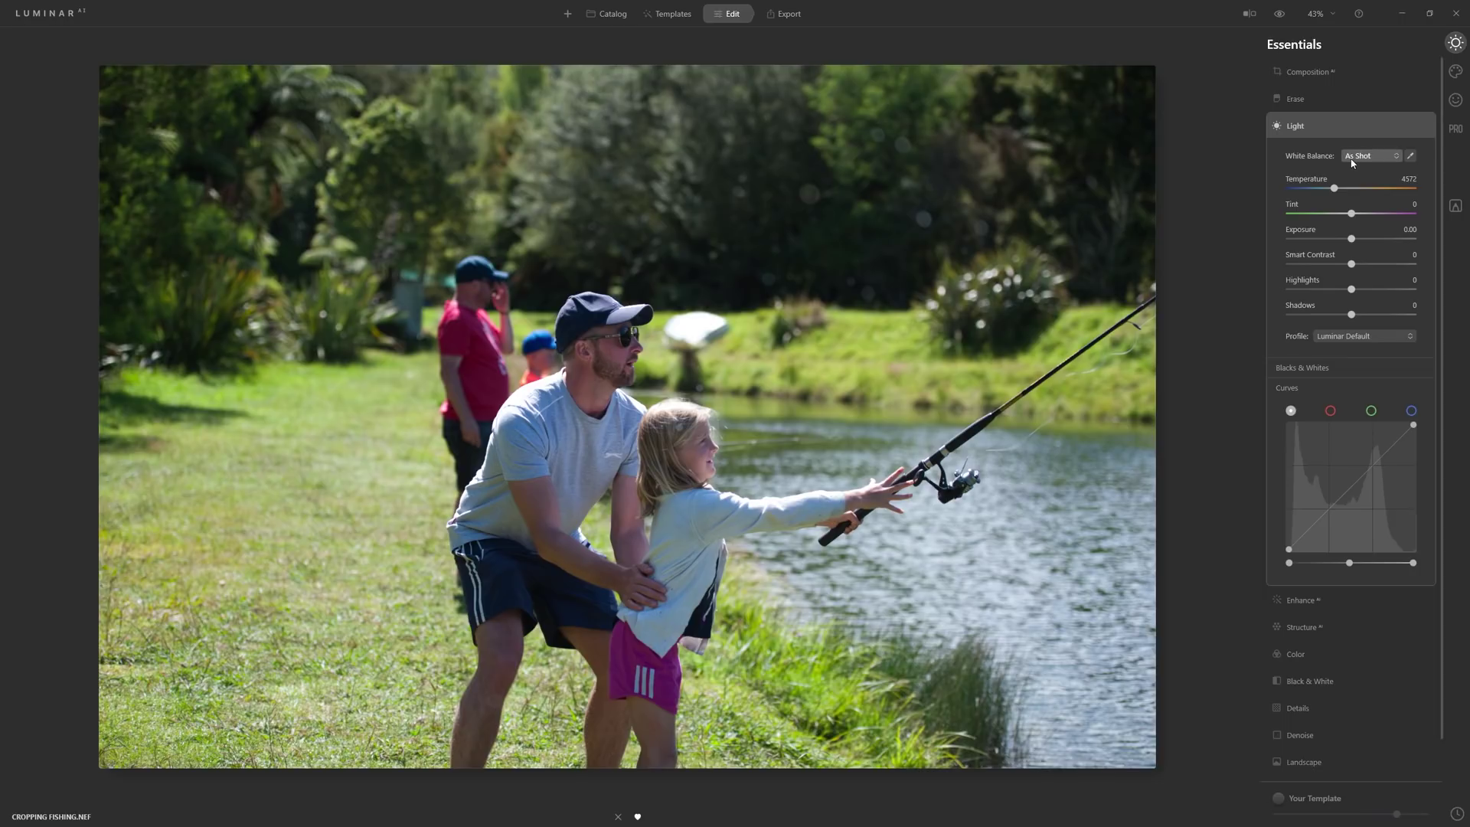
left_click(1393, 156)
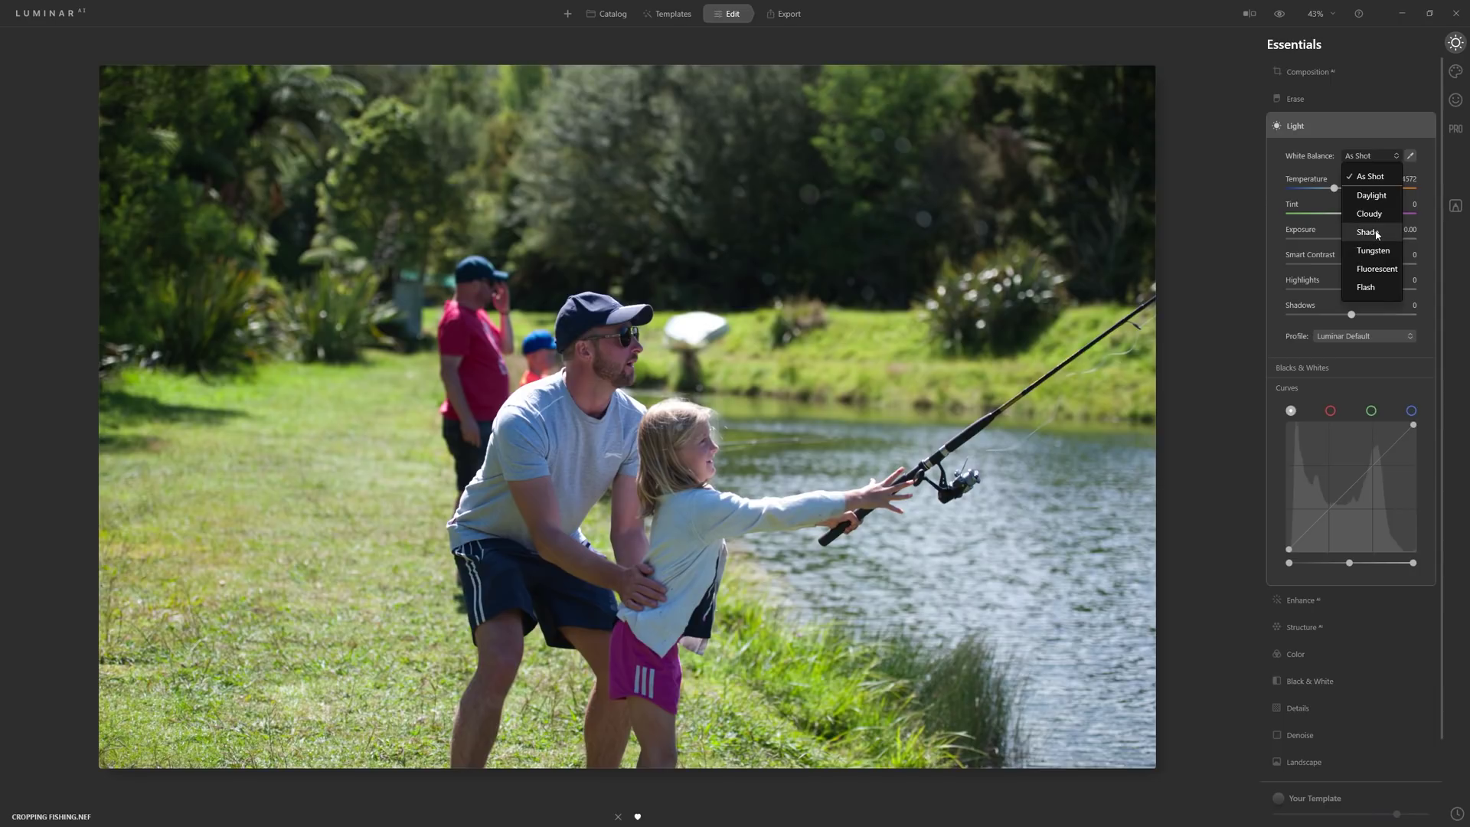
left_click(1370, 177)
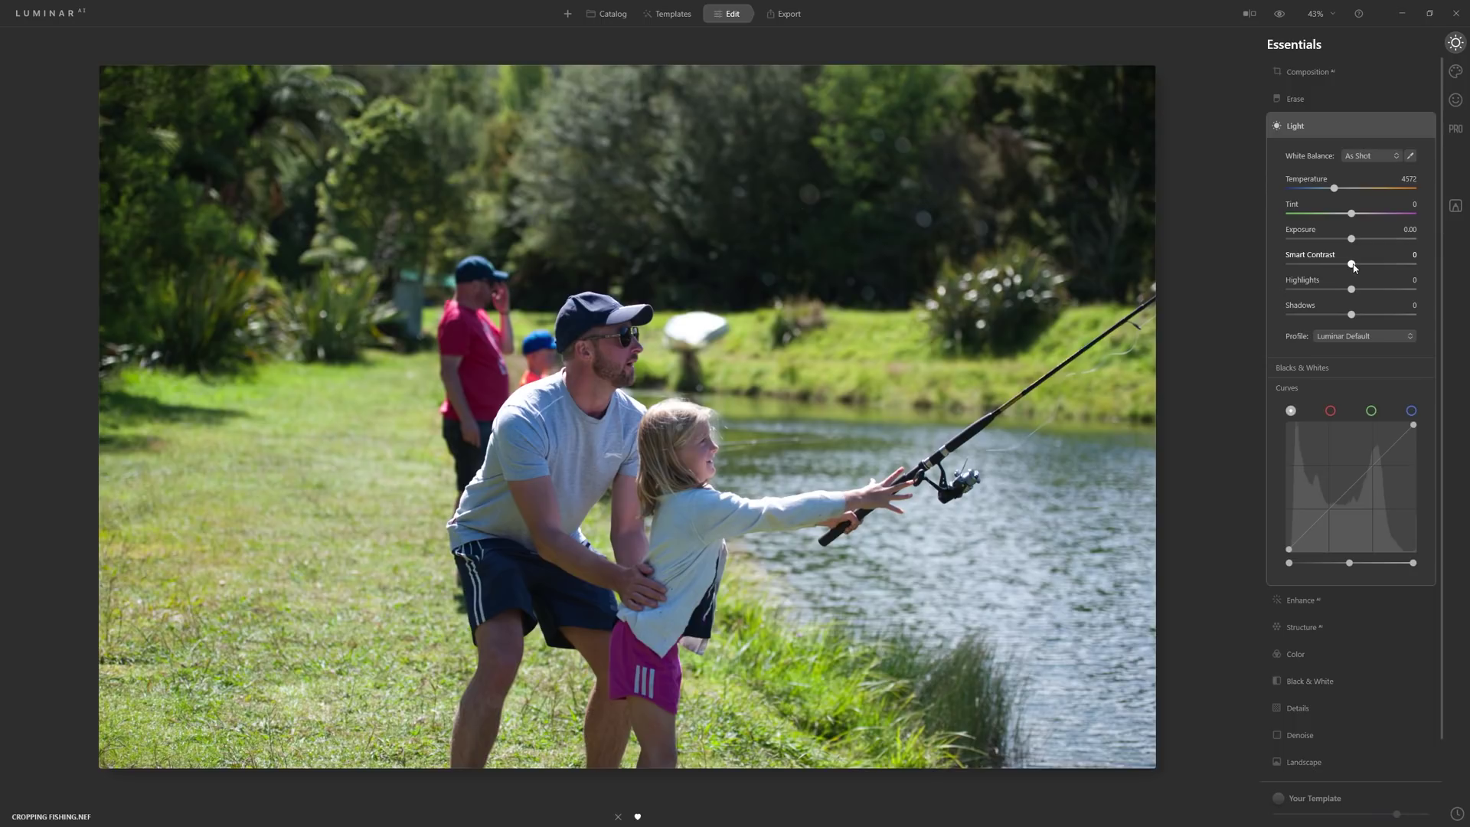
mouse_move(1353, 267)
left_mouse_down()
mouse_move(1438, 273)
mouse_move(1368, 274)
left_mouse_up()
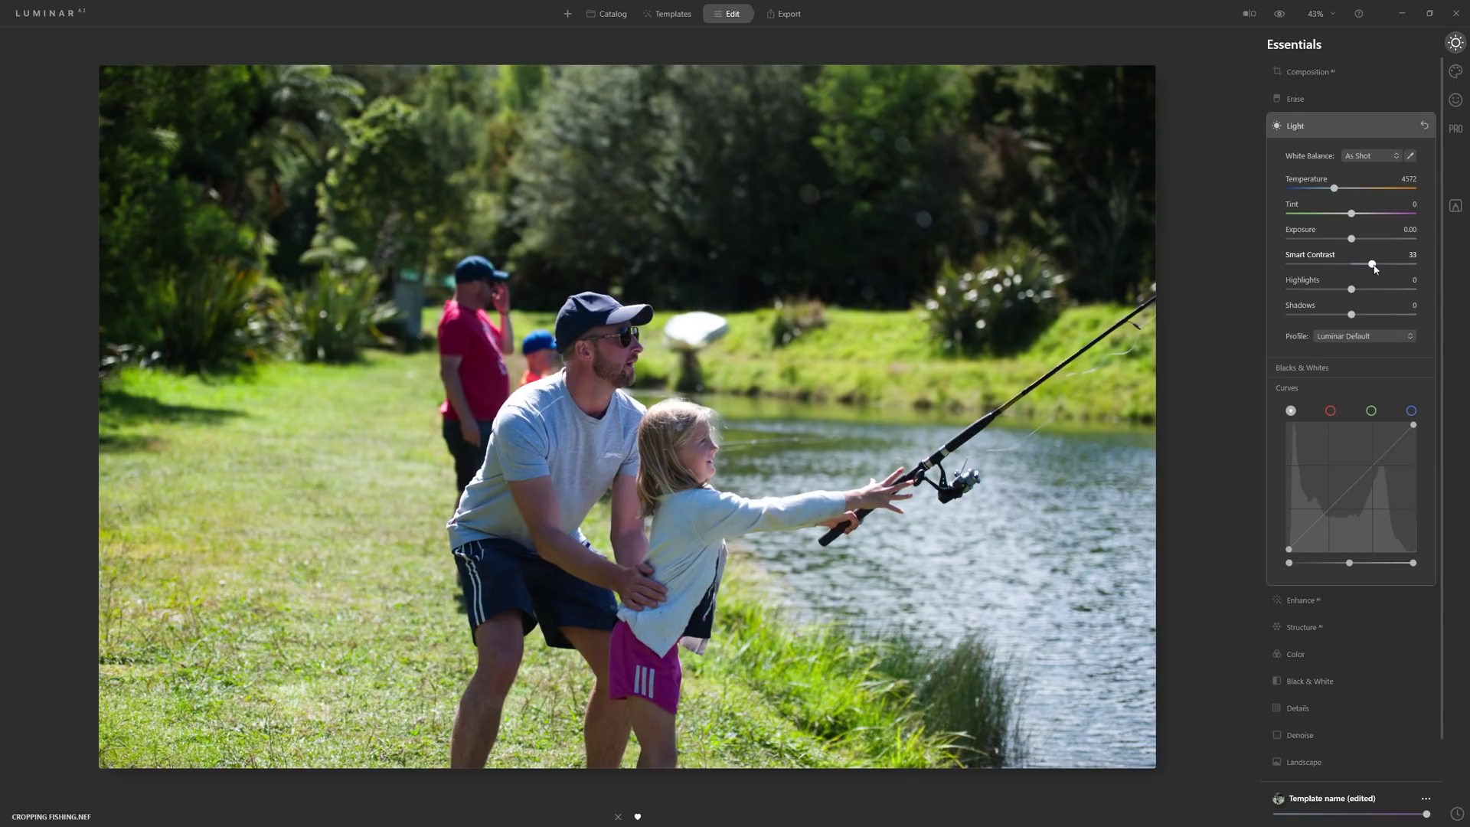
left_click_drag(1375, 270, 1340, 295)
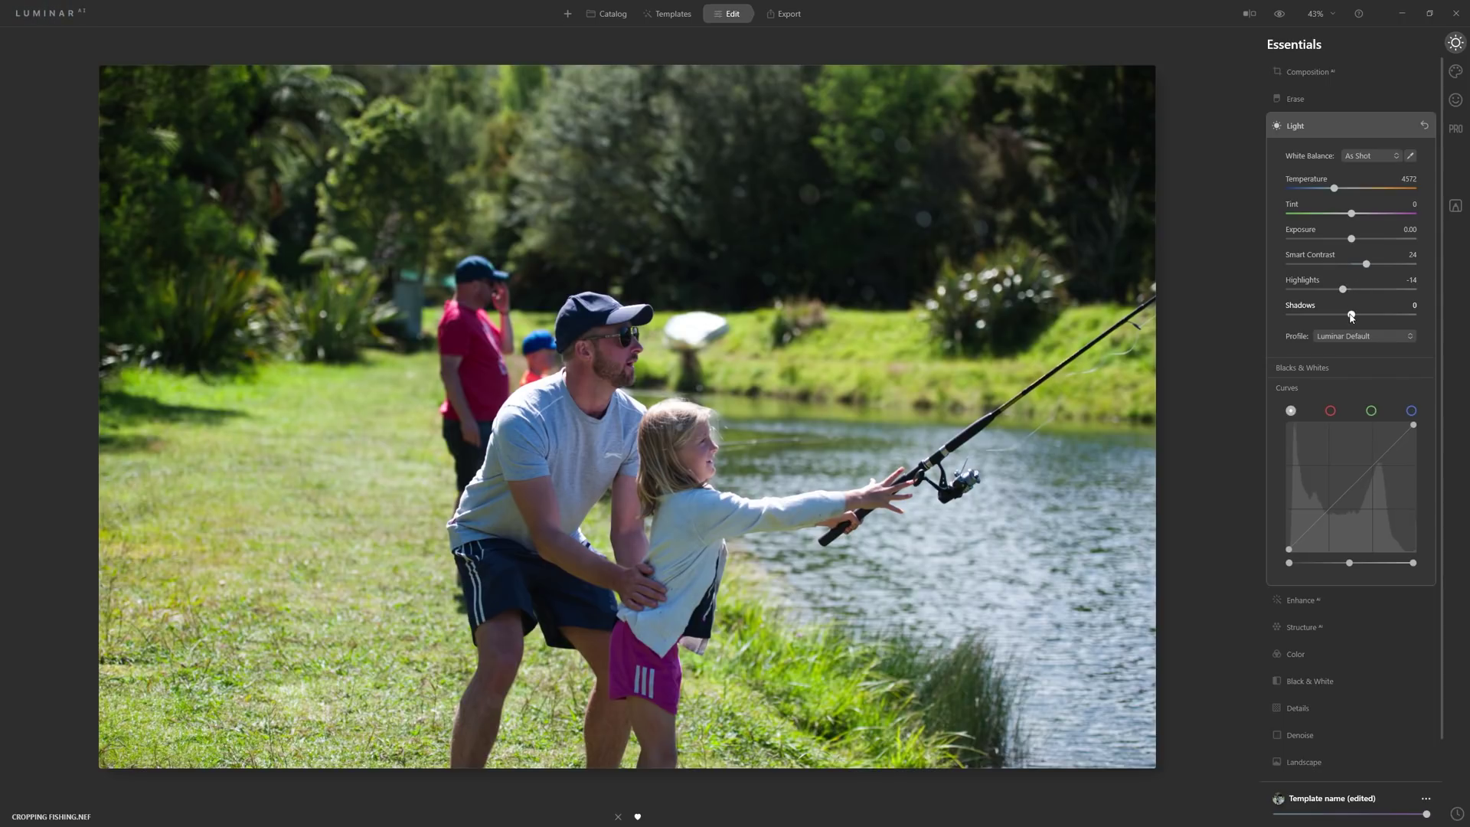
left_click_drag(1351, 317, 1359, 323)
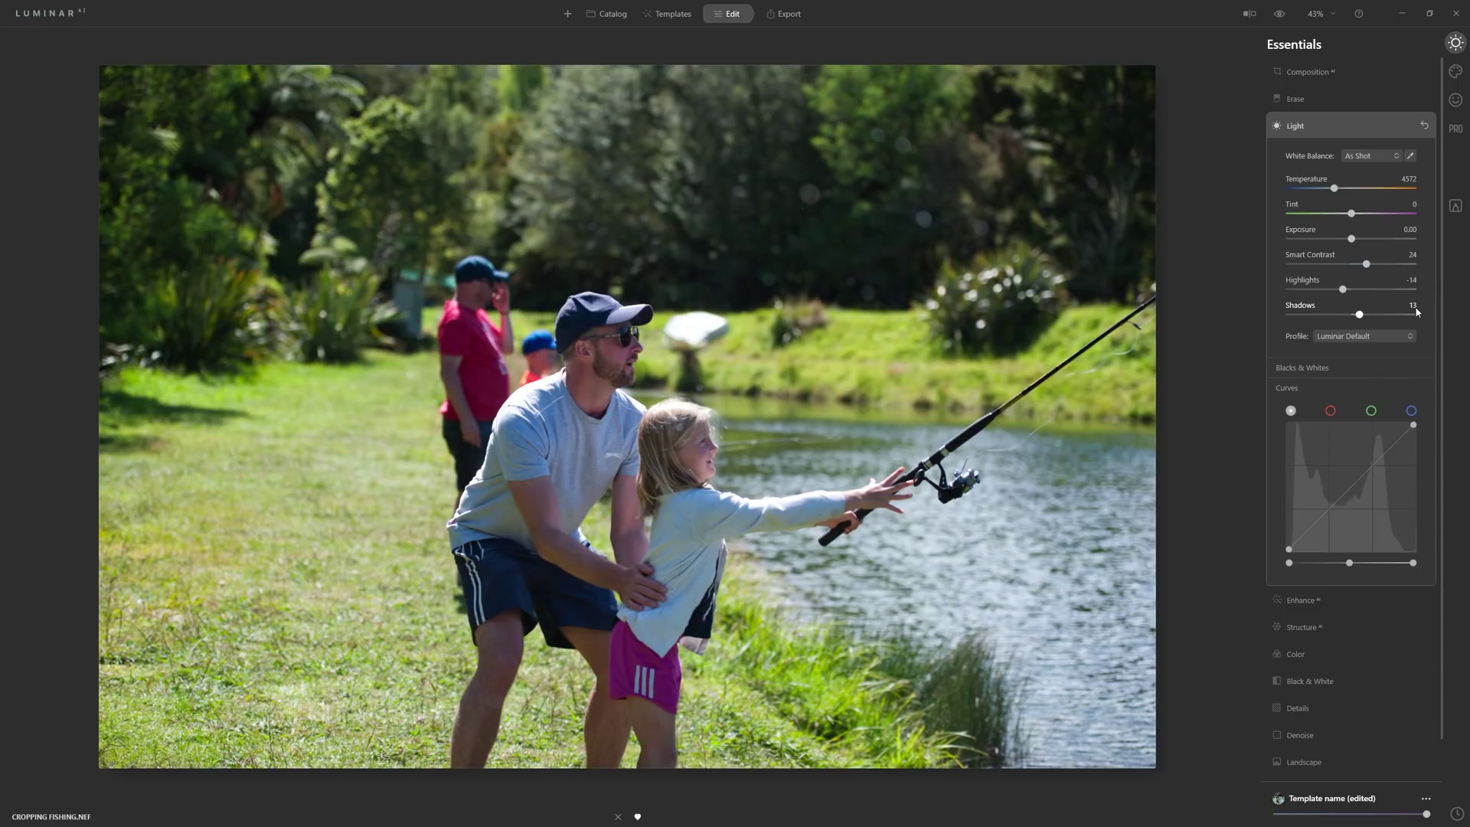
left_click_drag(1415, 311, 1362, 331)
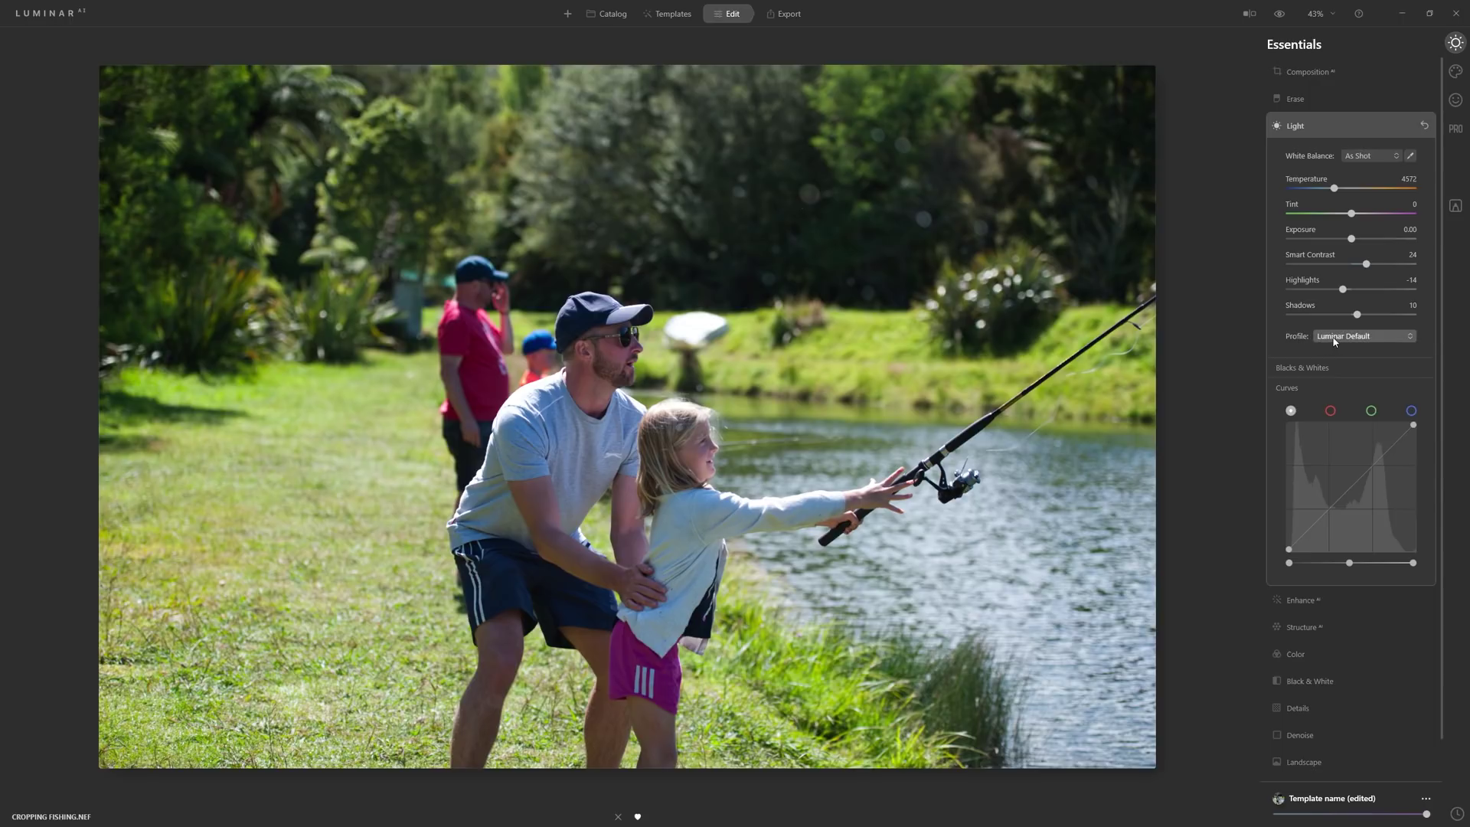
Assign the Camera Standard profile and lift the tone curve slightly with a control point just below its middle.
left_click(1336, 338)
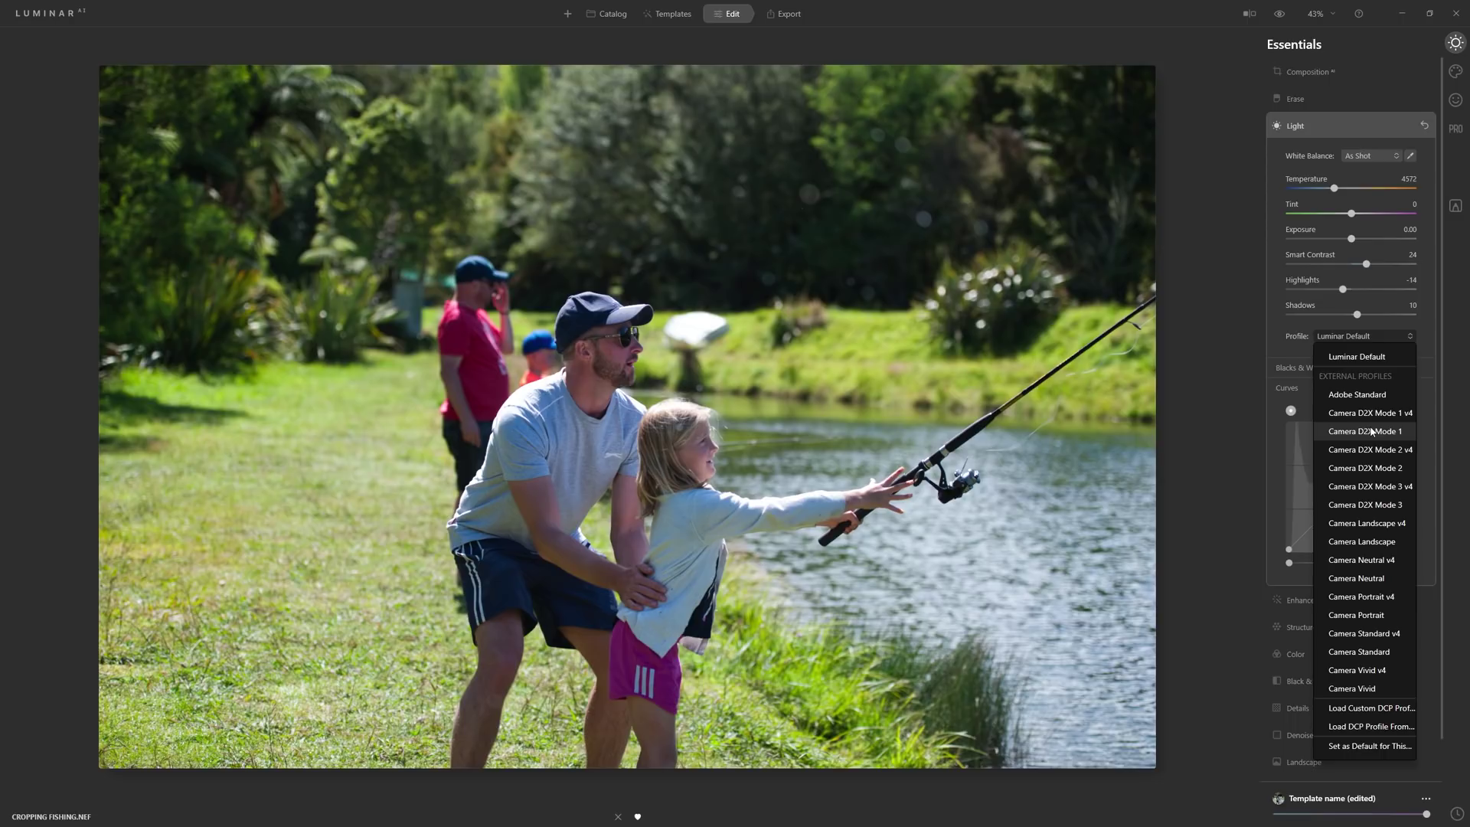
left_click(1370, 653)
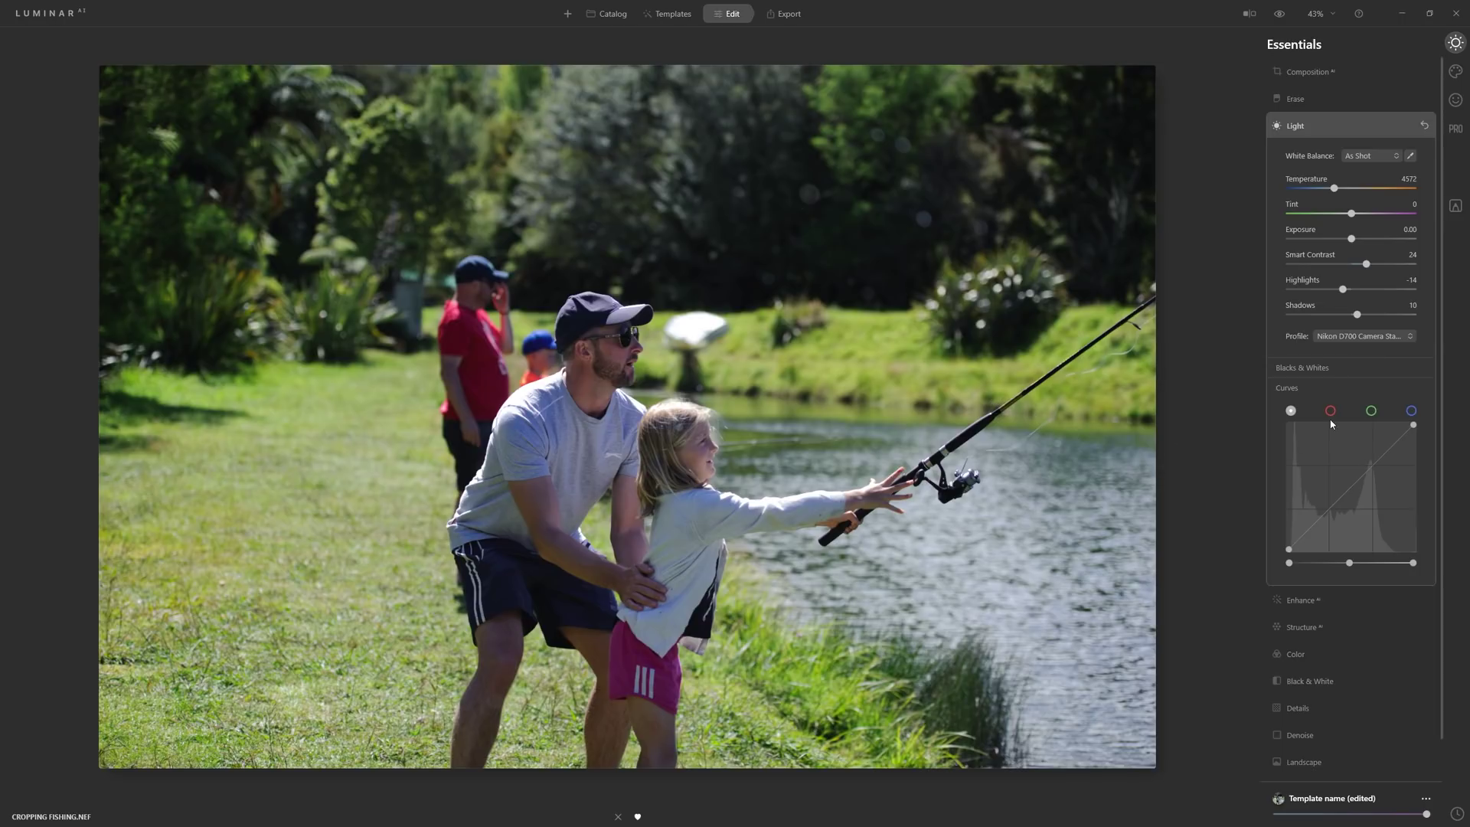
left_click_drag(1348, 492, 1344, 496)
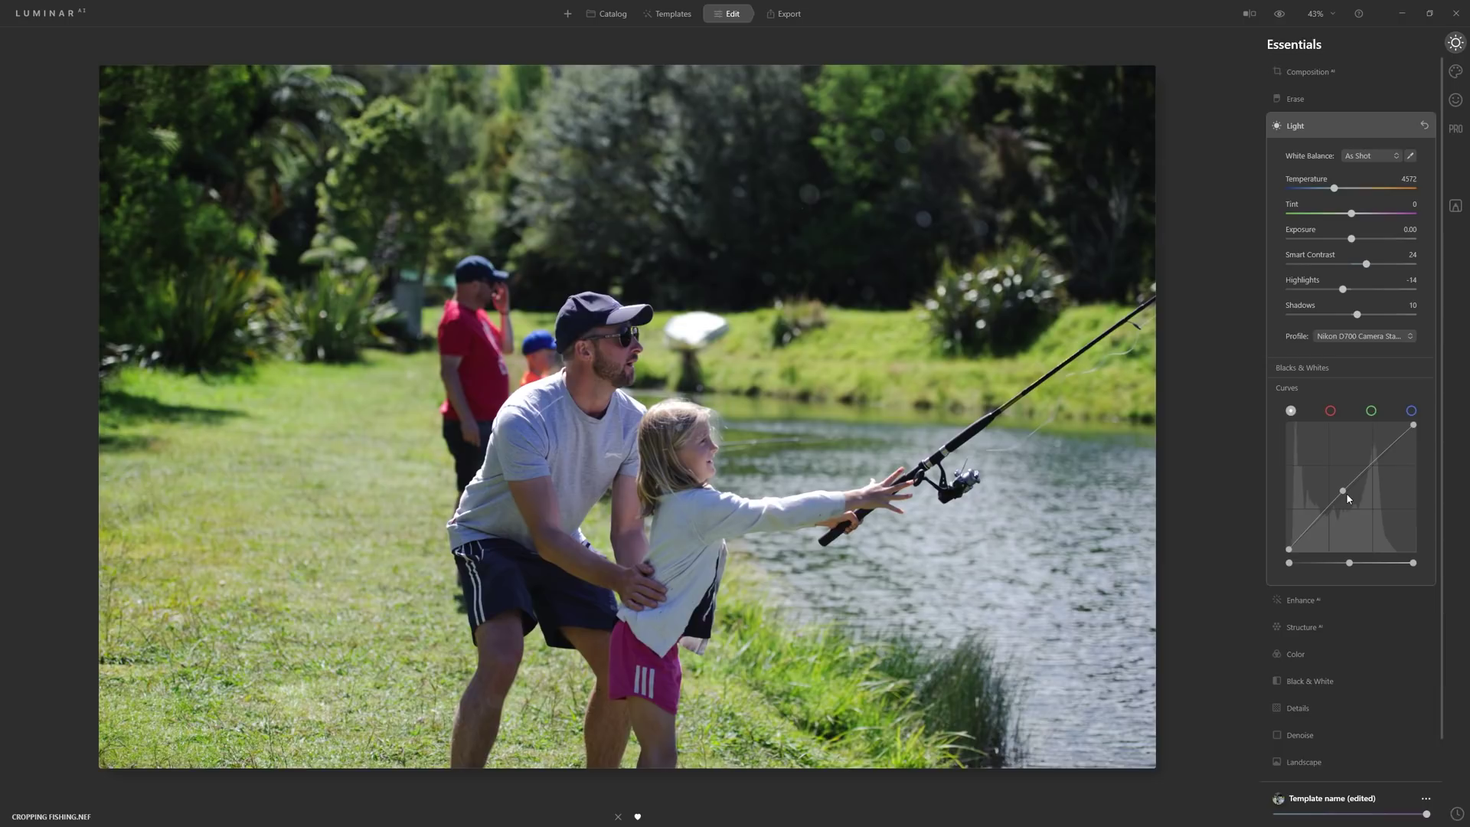
Set the Enhance AI Accent to 65, comparing the photo with the effect off and on.
left_click(1328, 600)
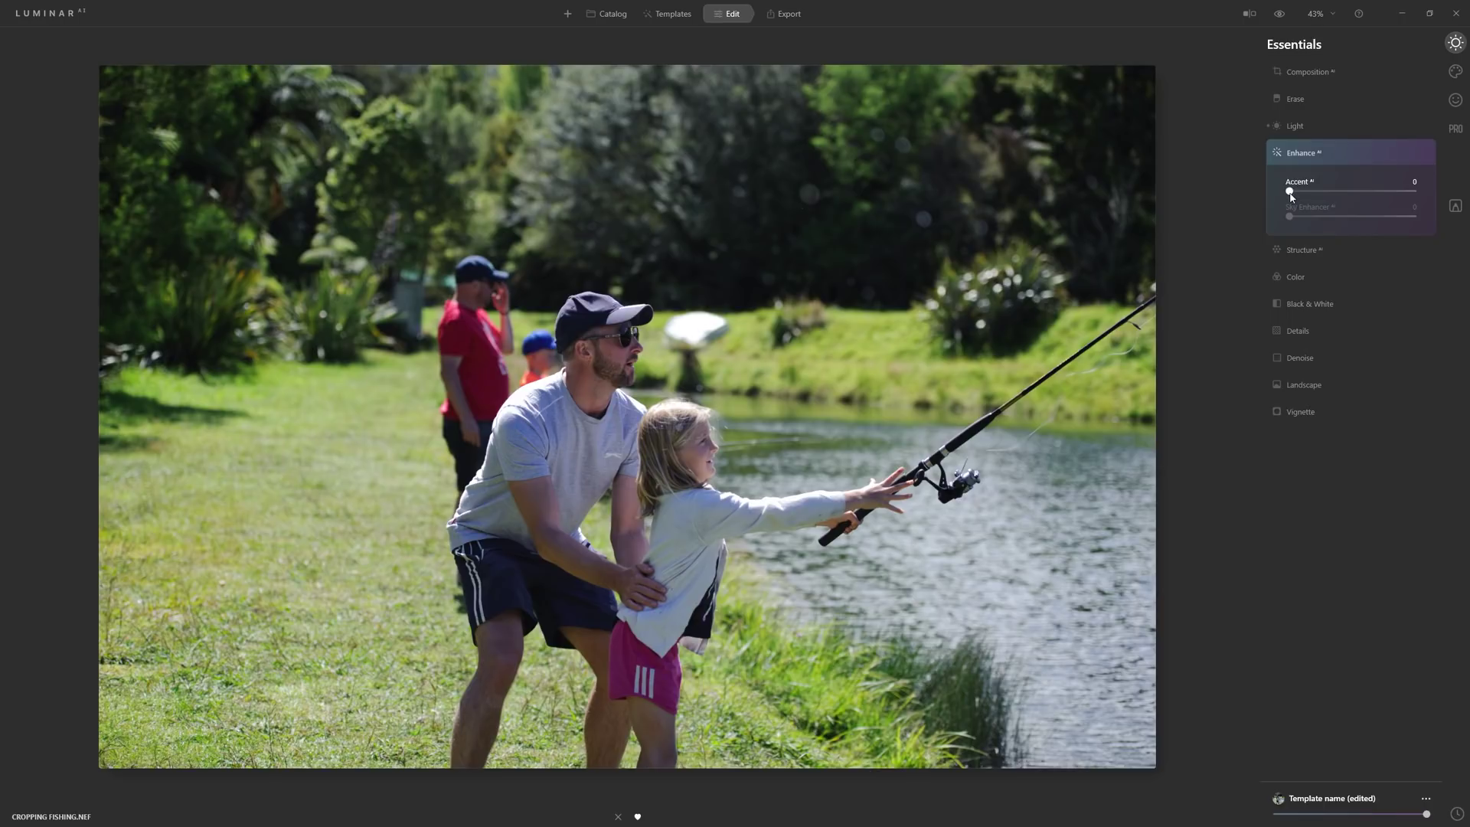
left_click_drag(1291, 192, 1462, 210)
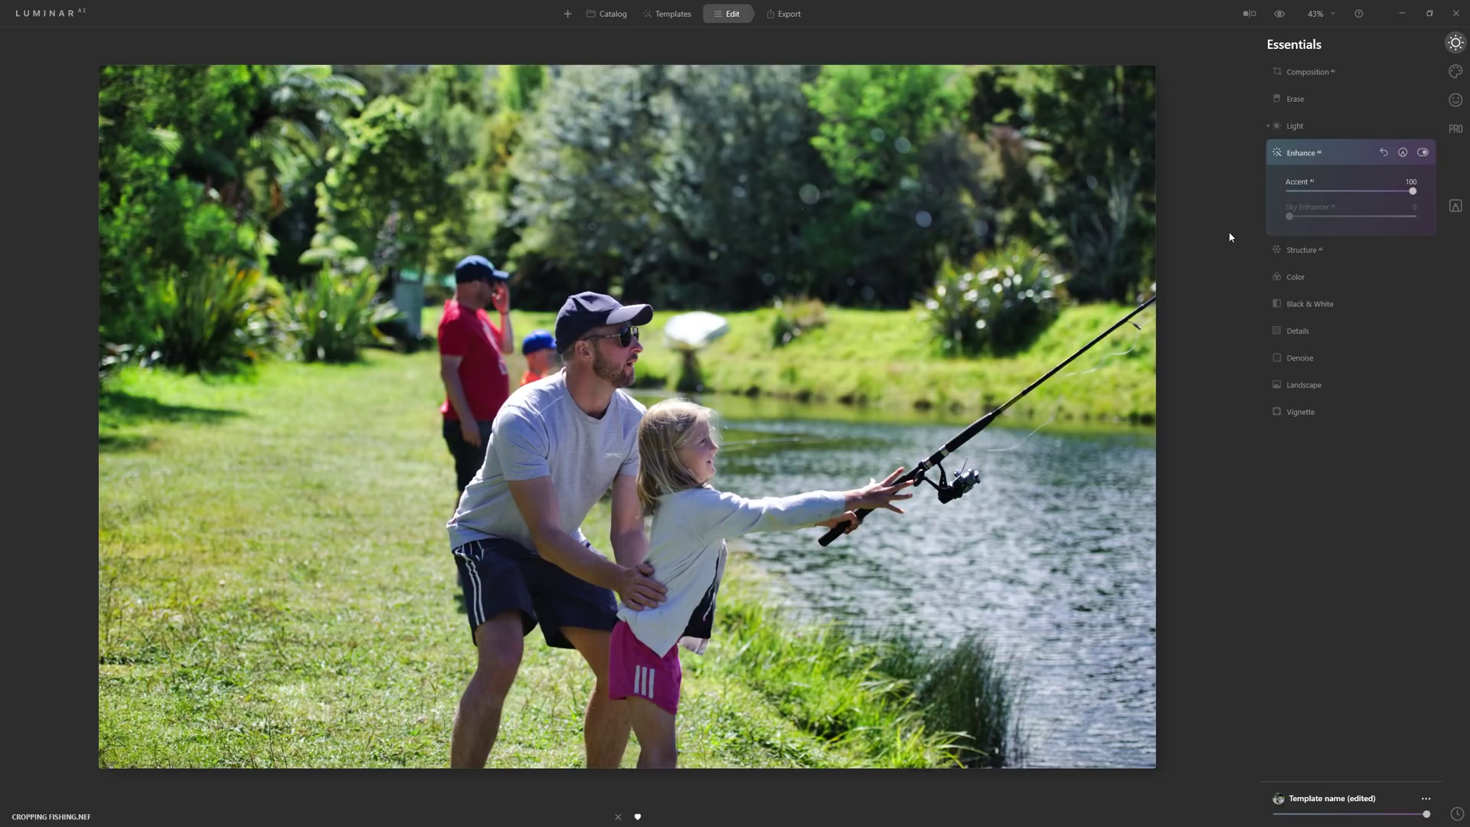
left_click_drag(1403, 193, 1334, 197)
mouse_move(1375, 200)
left_mouse_down()
mouse_move(1426, 202)
mouse_move(1293, 196)
mouse_move(1364, 201)
left_mouse_up()
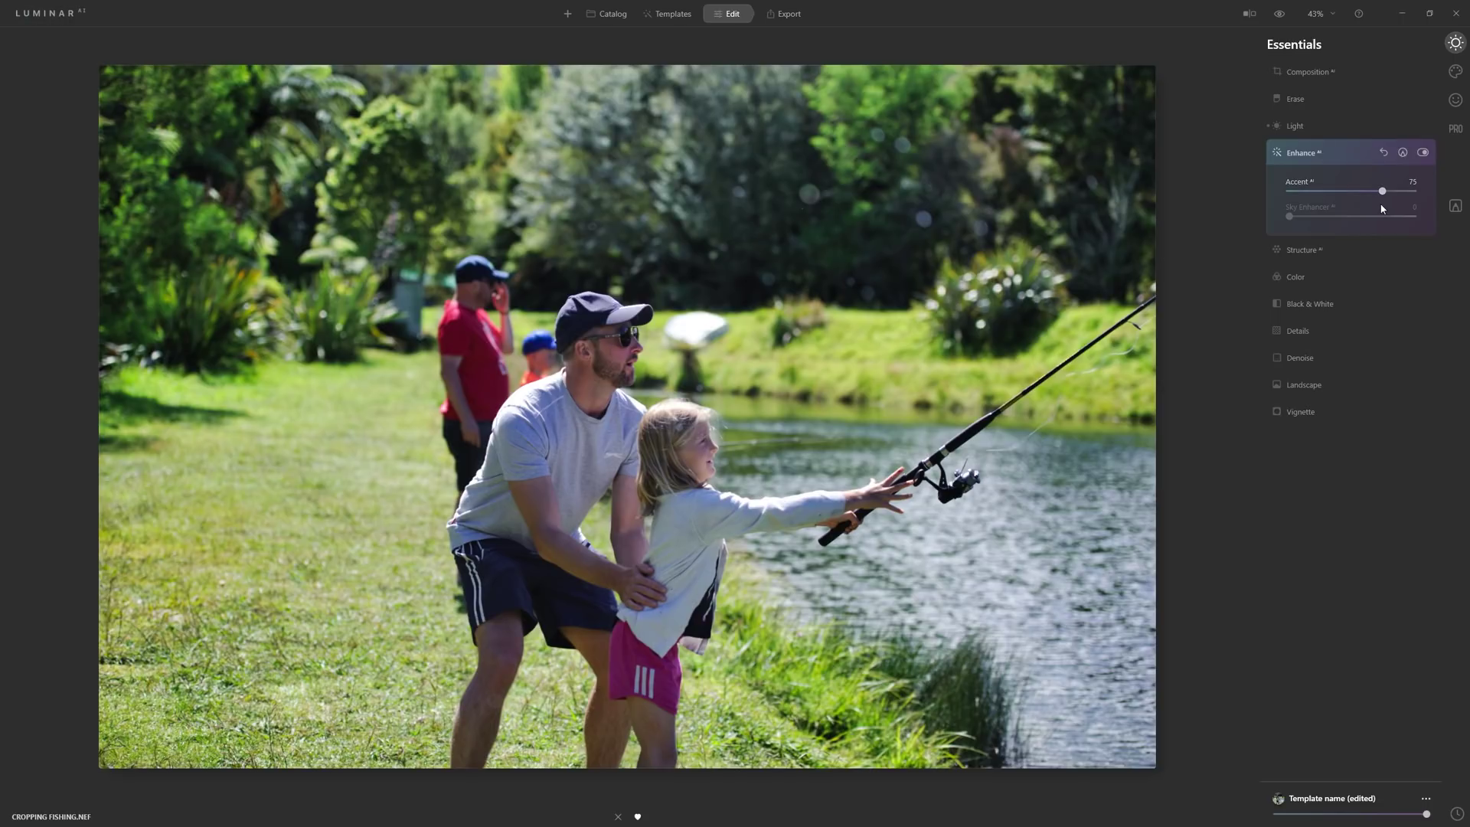
left_click(1422, 153)
left_click(1422, 153)
left_click(1422, 154)
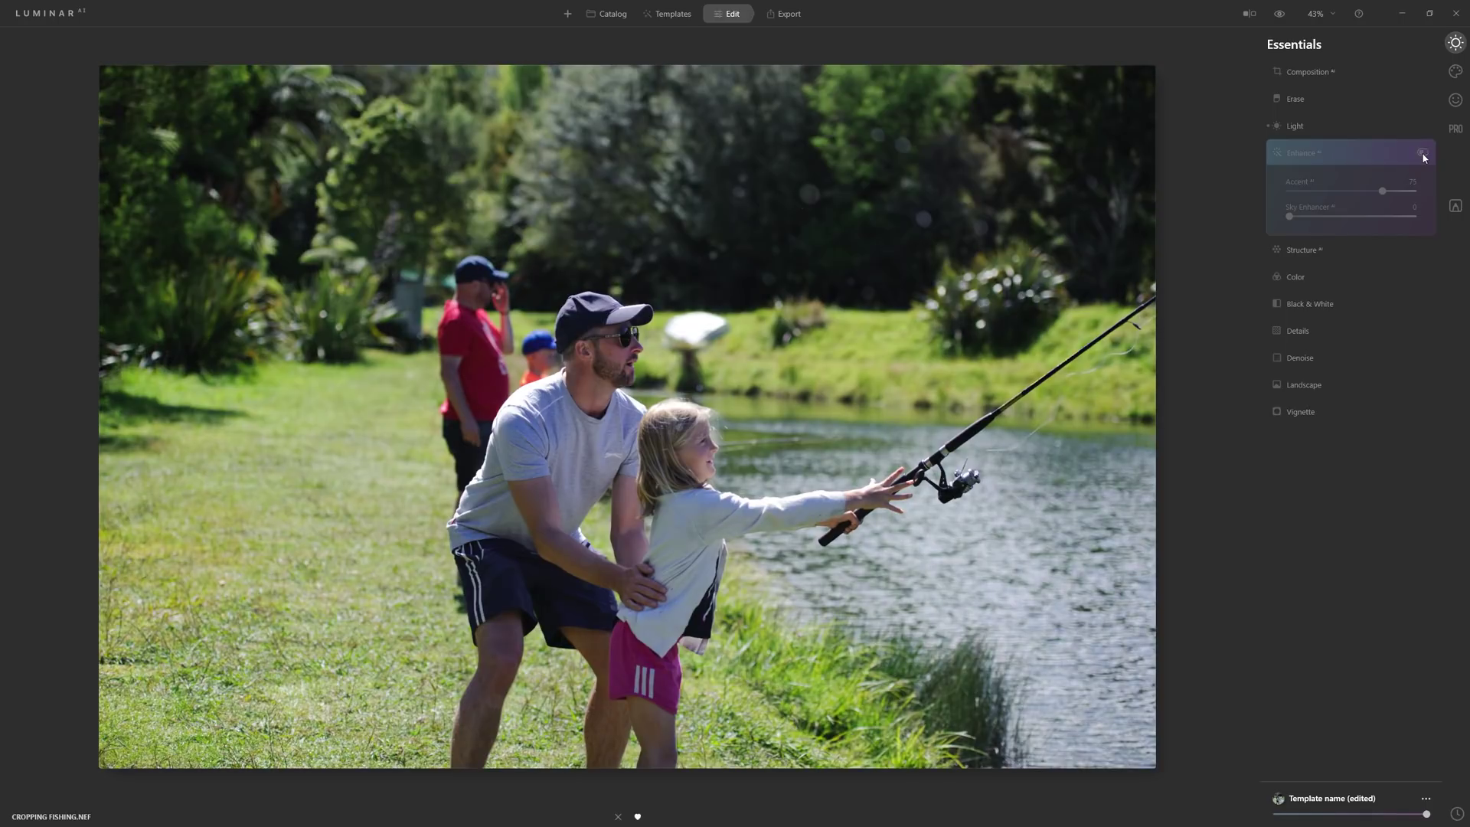
left_click(1423, 153)
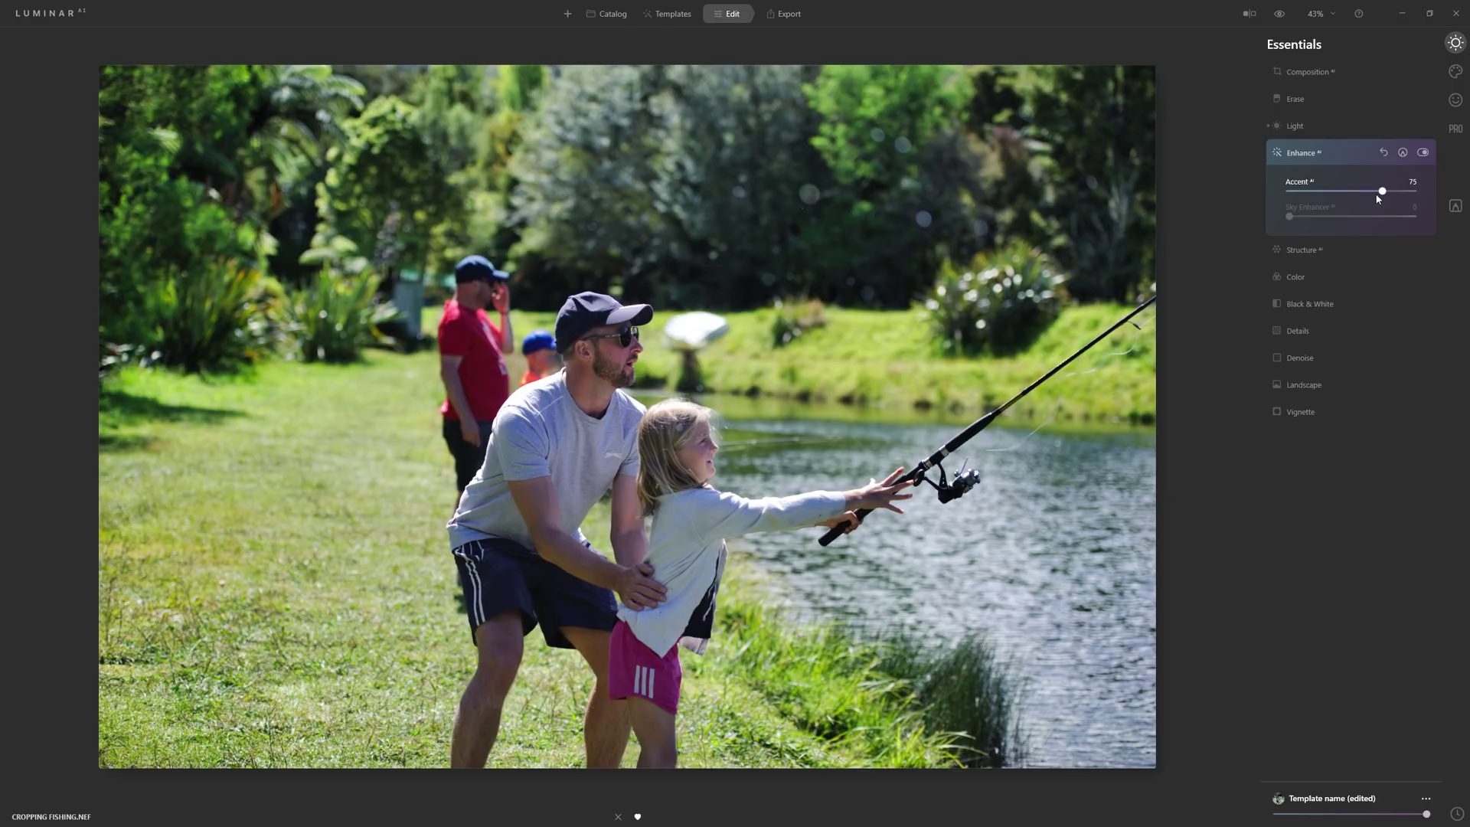
left_click_drag(1379, 194, 1368, 192)
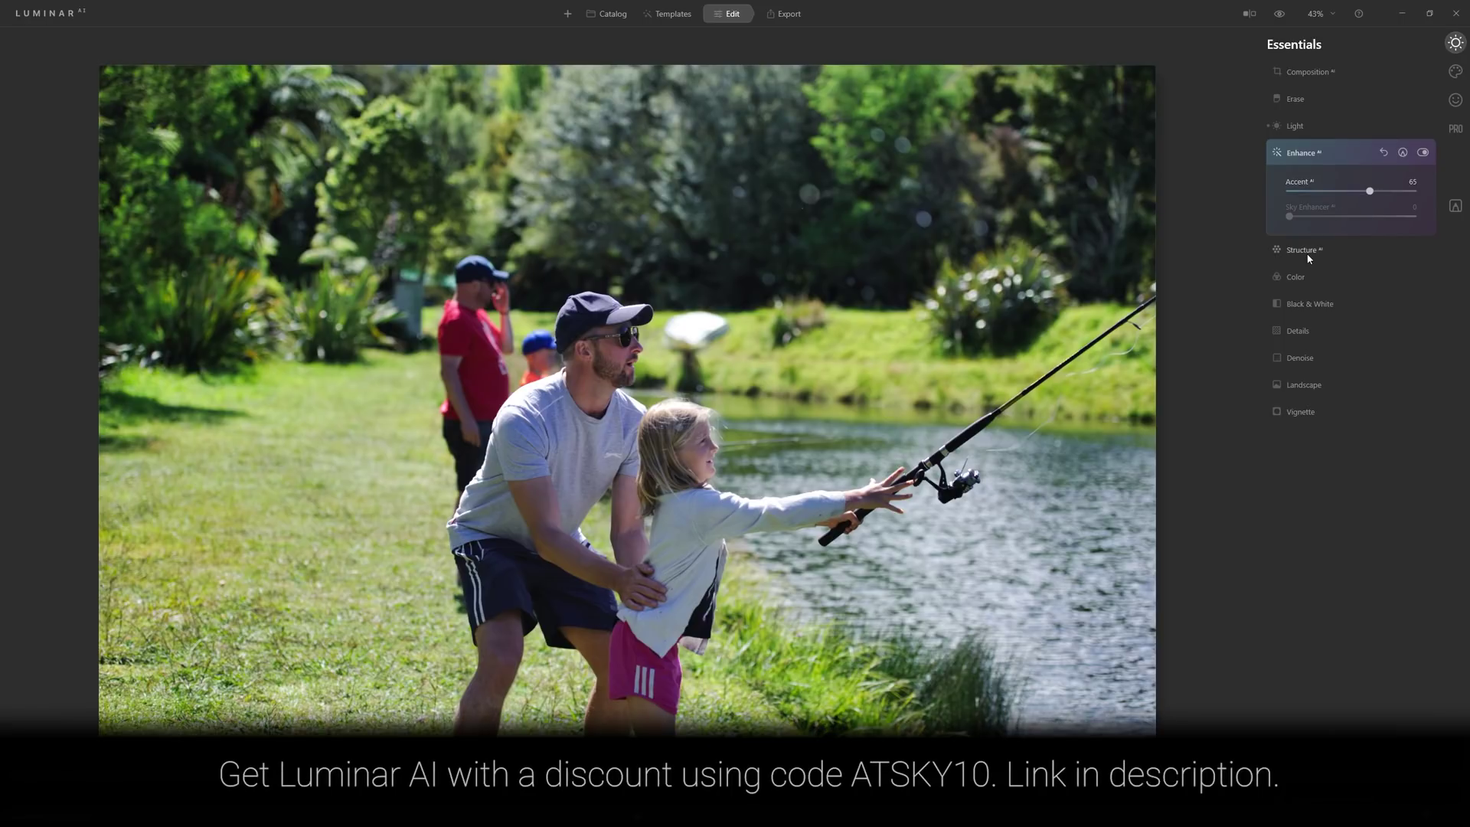
Set the Structure AI Amount to 8, trying the full 100 first.
left_click(1308, 256)
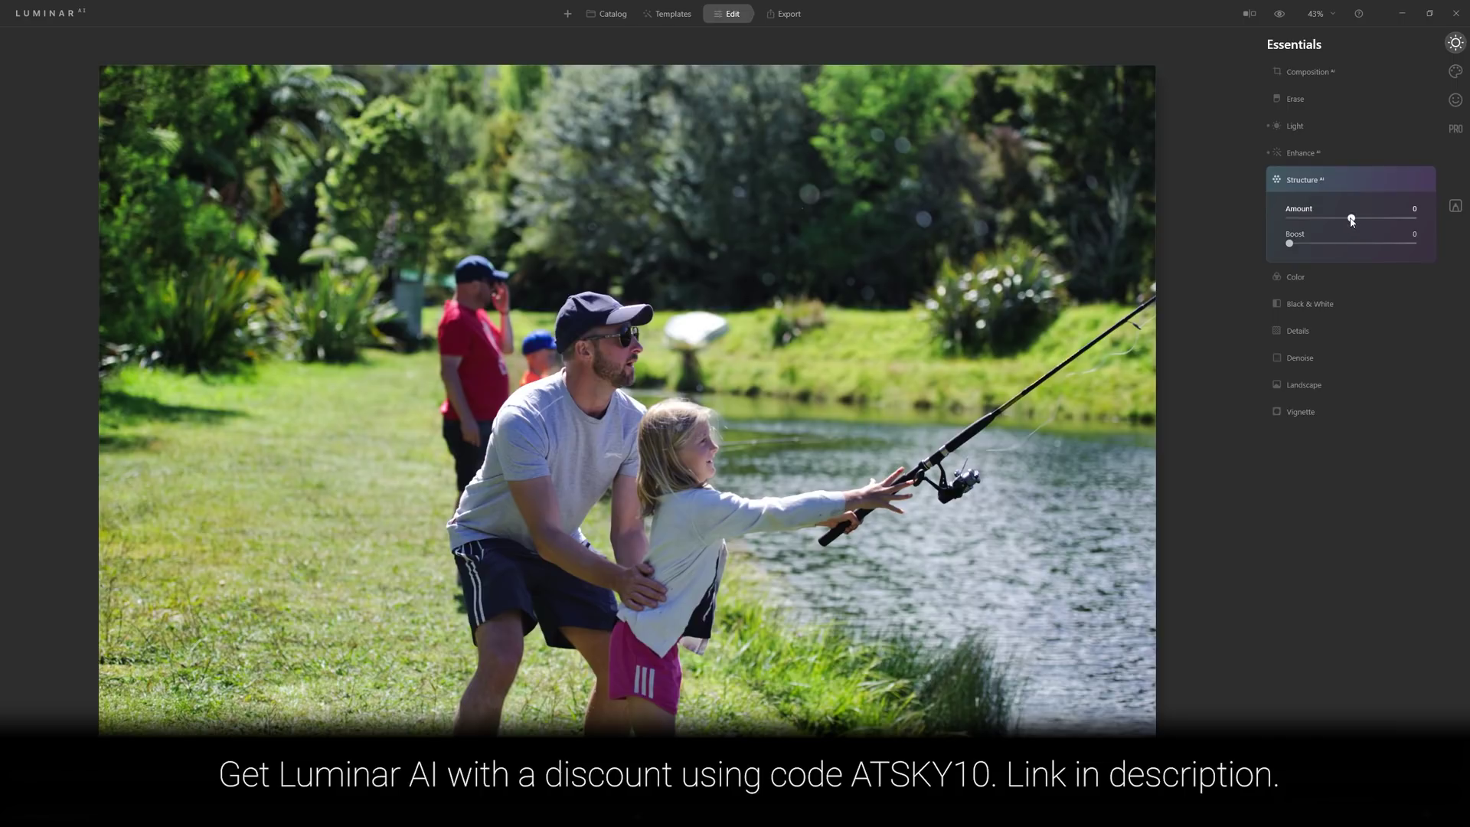
left_click_drag(1351, 221, 1413, 219)
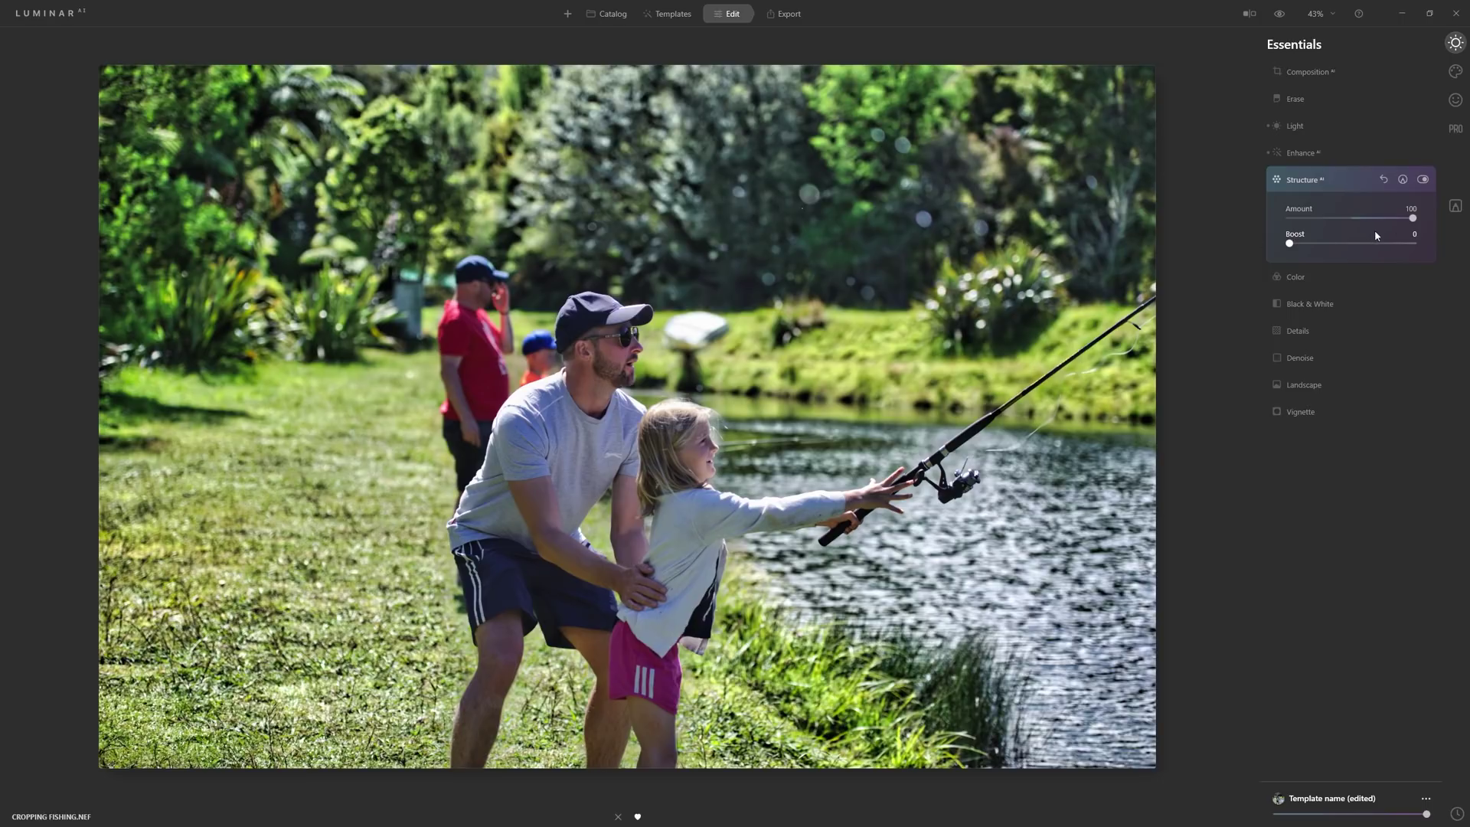
left_click_drag(1413, 218, 1357, 221)
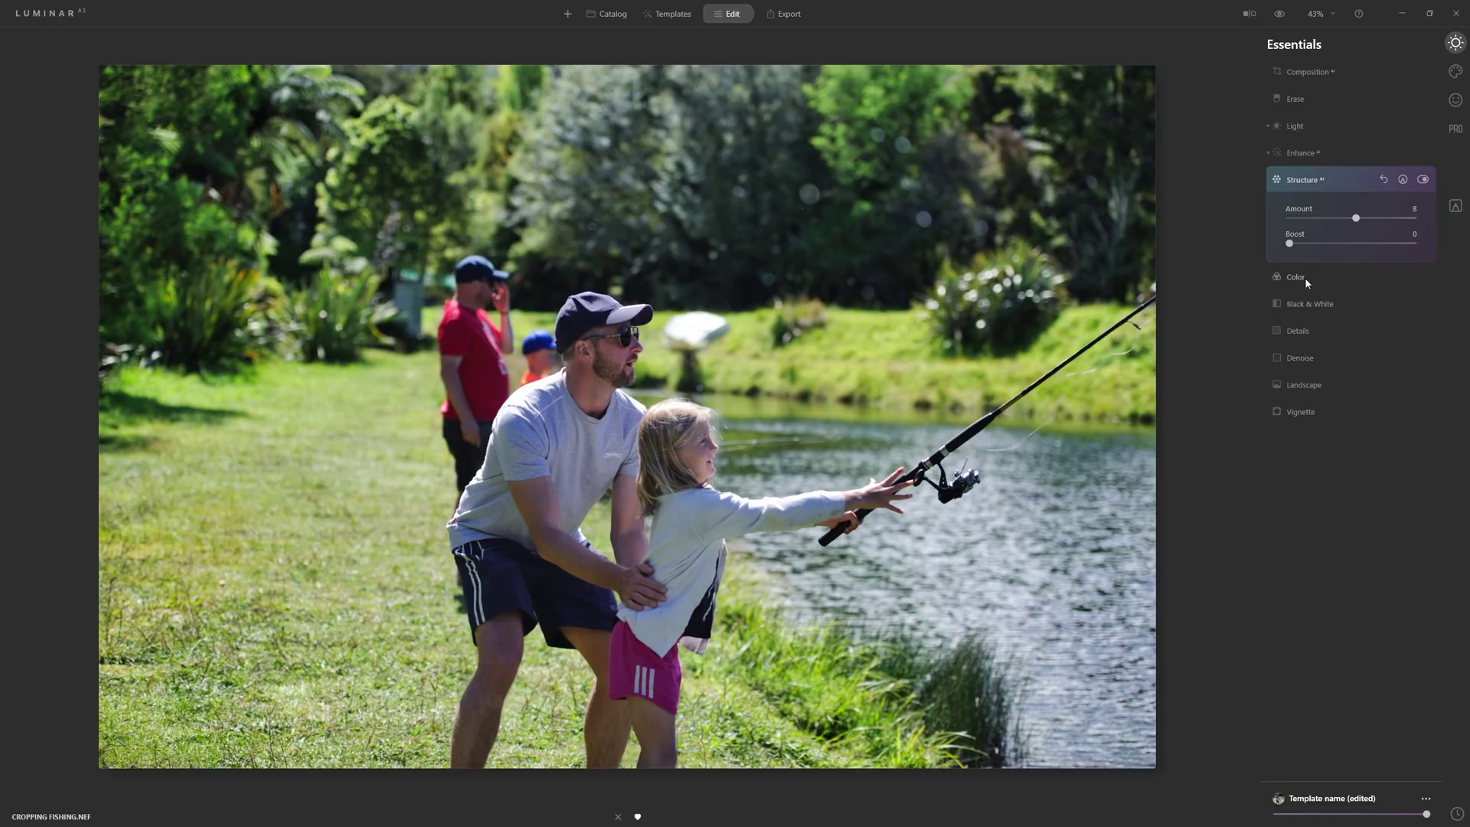
Set Sharpen in Details to 100 while viewing the man's face at 100%, and compare with the effect off and on.
left_click(1299, 330)
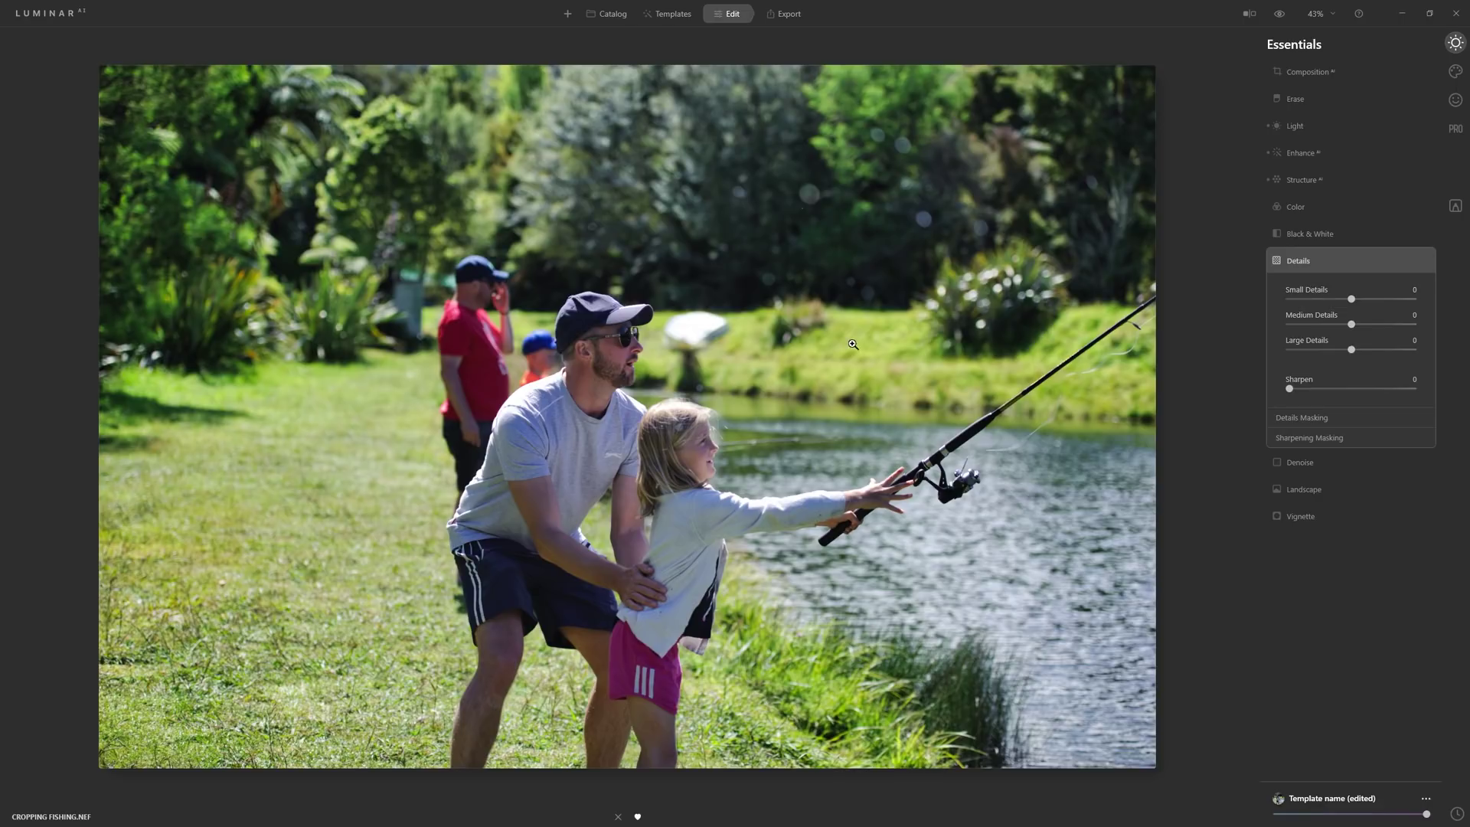
left_click(625, 345)
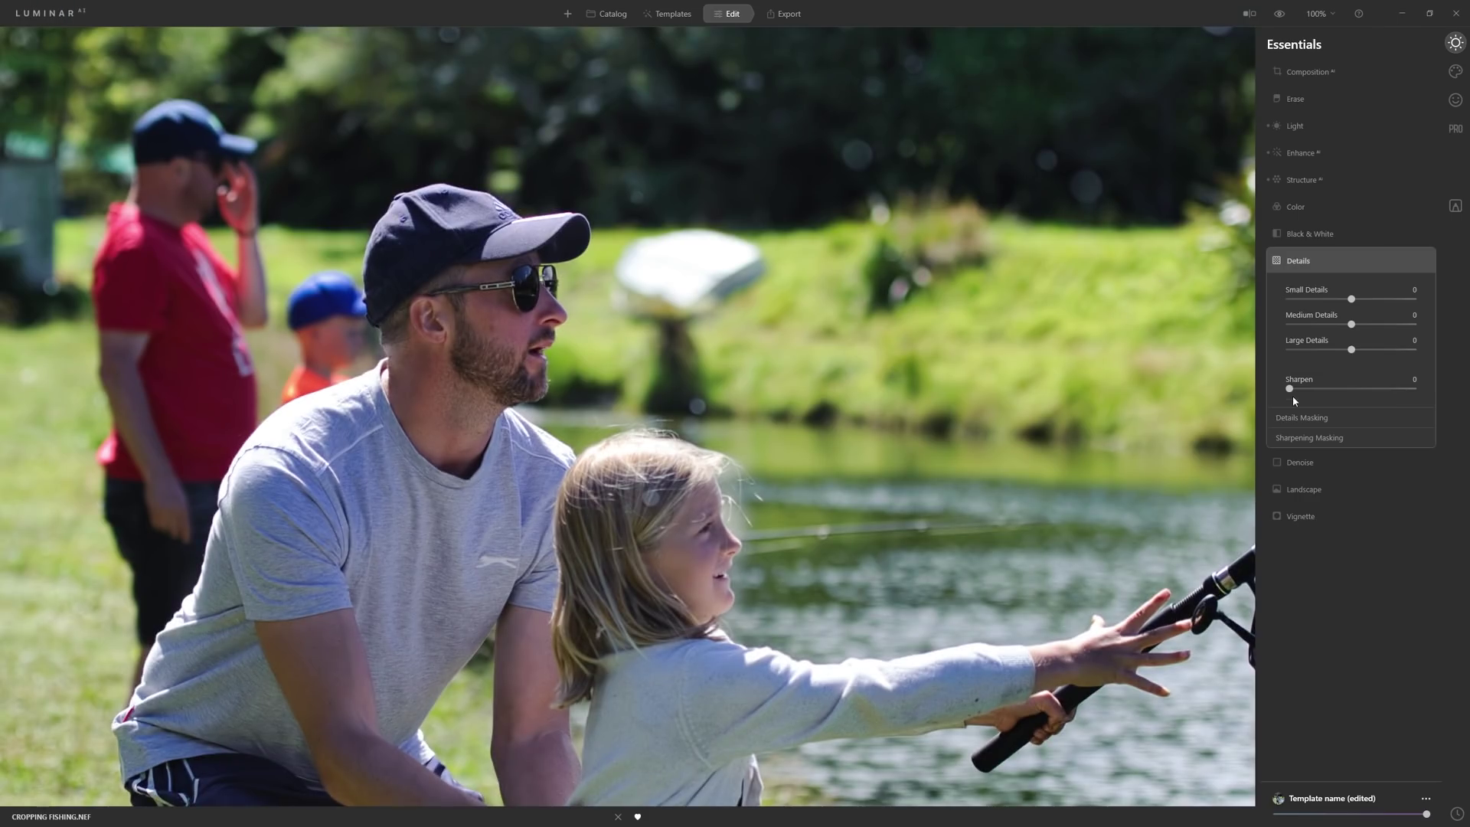
left_click_drag(1289, 390, 1397, 393)
left_click(1422, 261)
left_click(1423, 261)
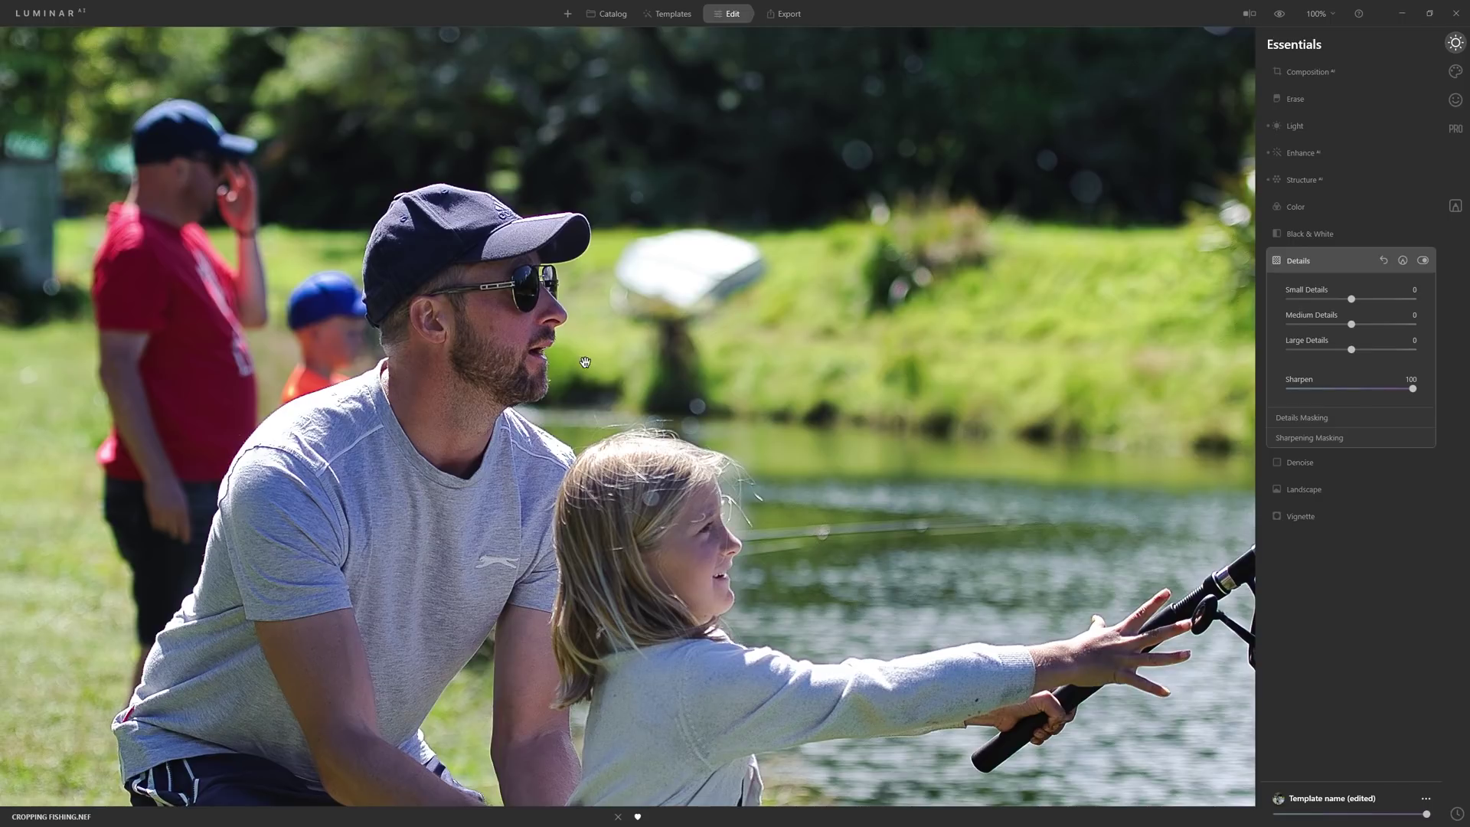
Inspect the background and figures at 100%, reduce Sharpen in Details to 75, and fit the whole photo in view.
left_click_drag(896, 266, 892, 494)
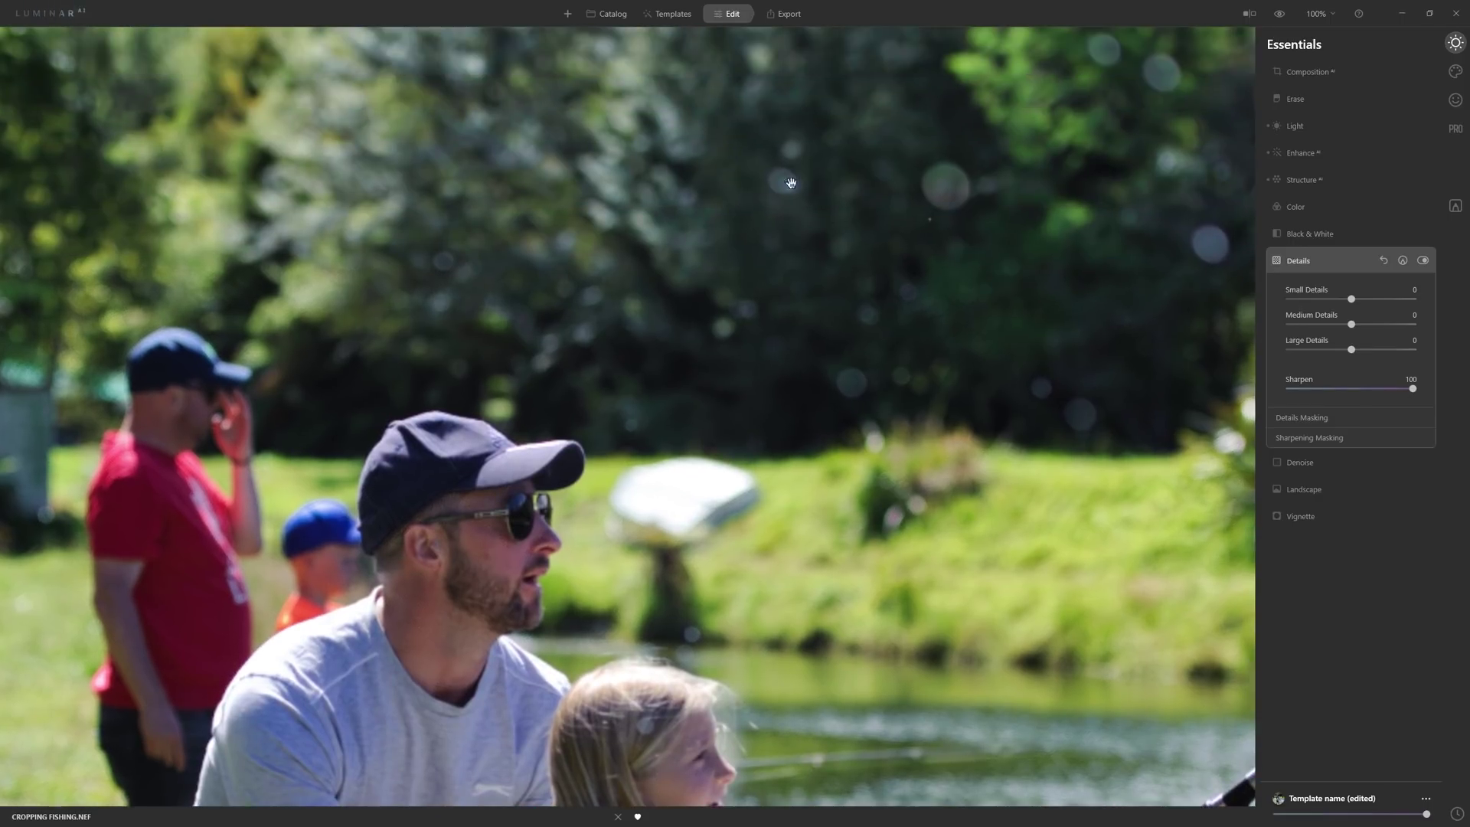
left_click_drag(715, 558, 731, 299)
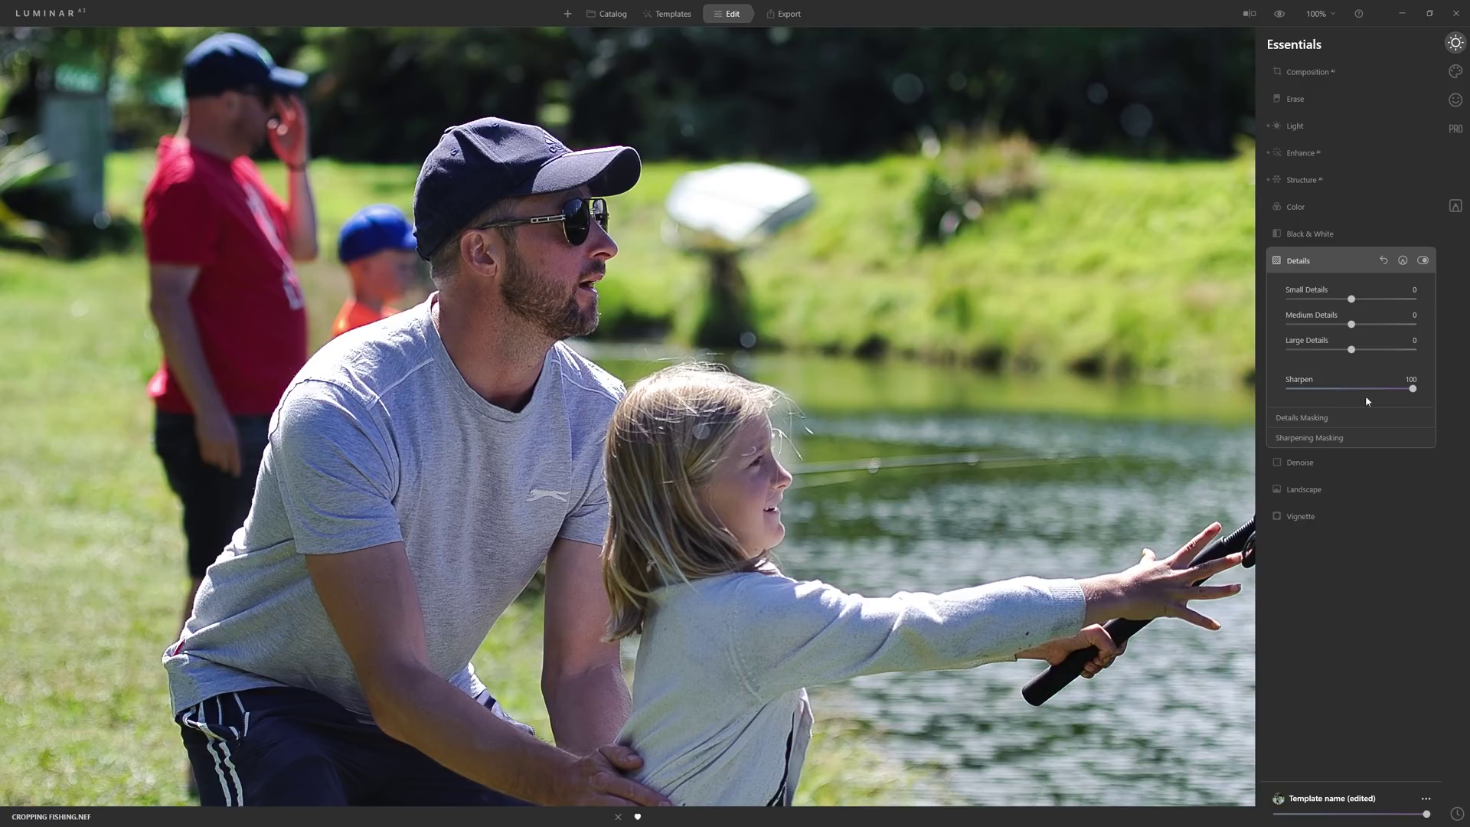
left_click_drag(1412, 388, 1382, 393)
key("ctrl+0")
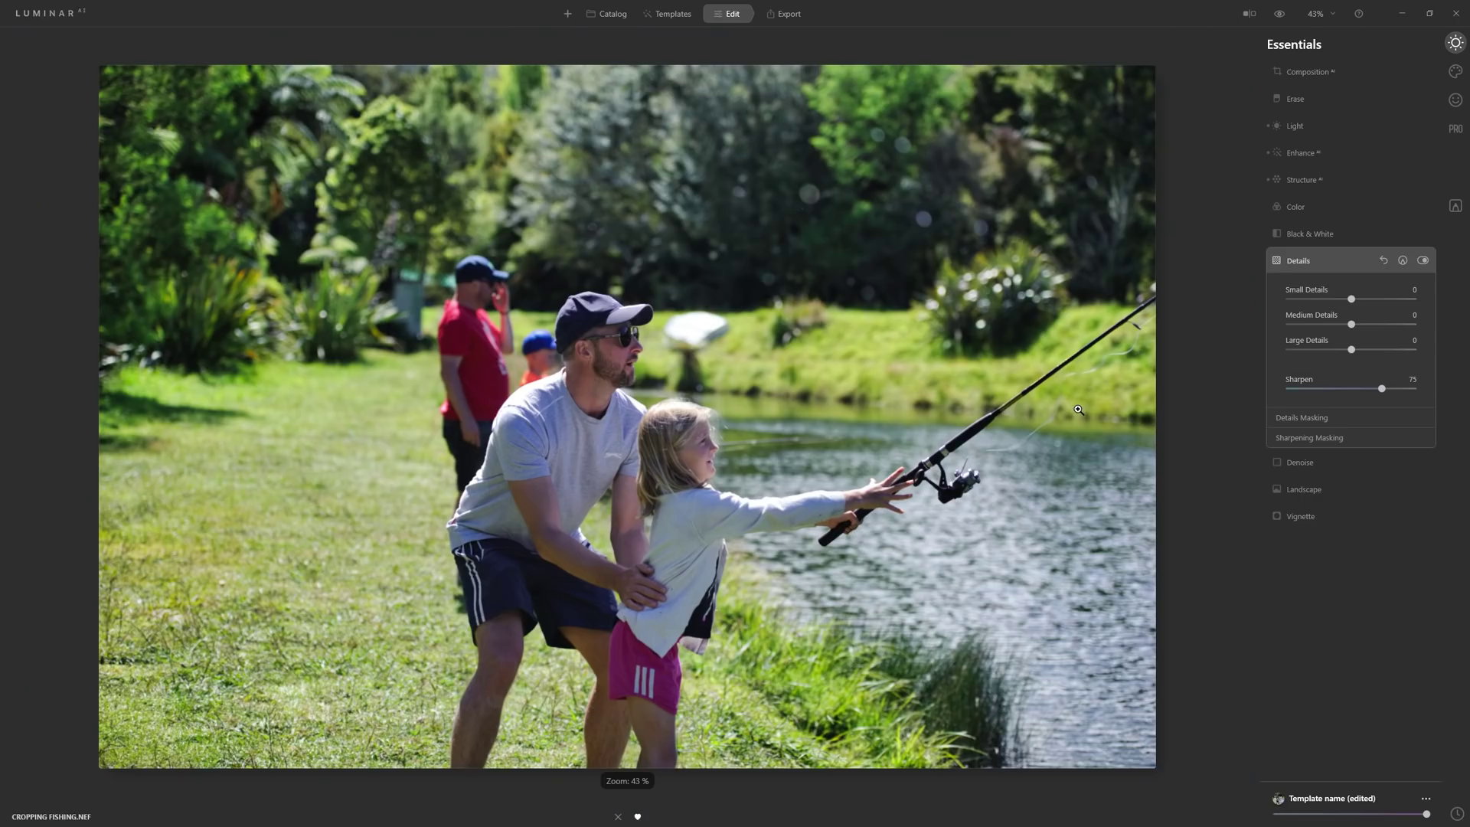
Try Luminosity Denoise at around half strength while viewing the photo at 100%, and return it to 0.
left_click(1301, 463)
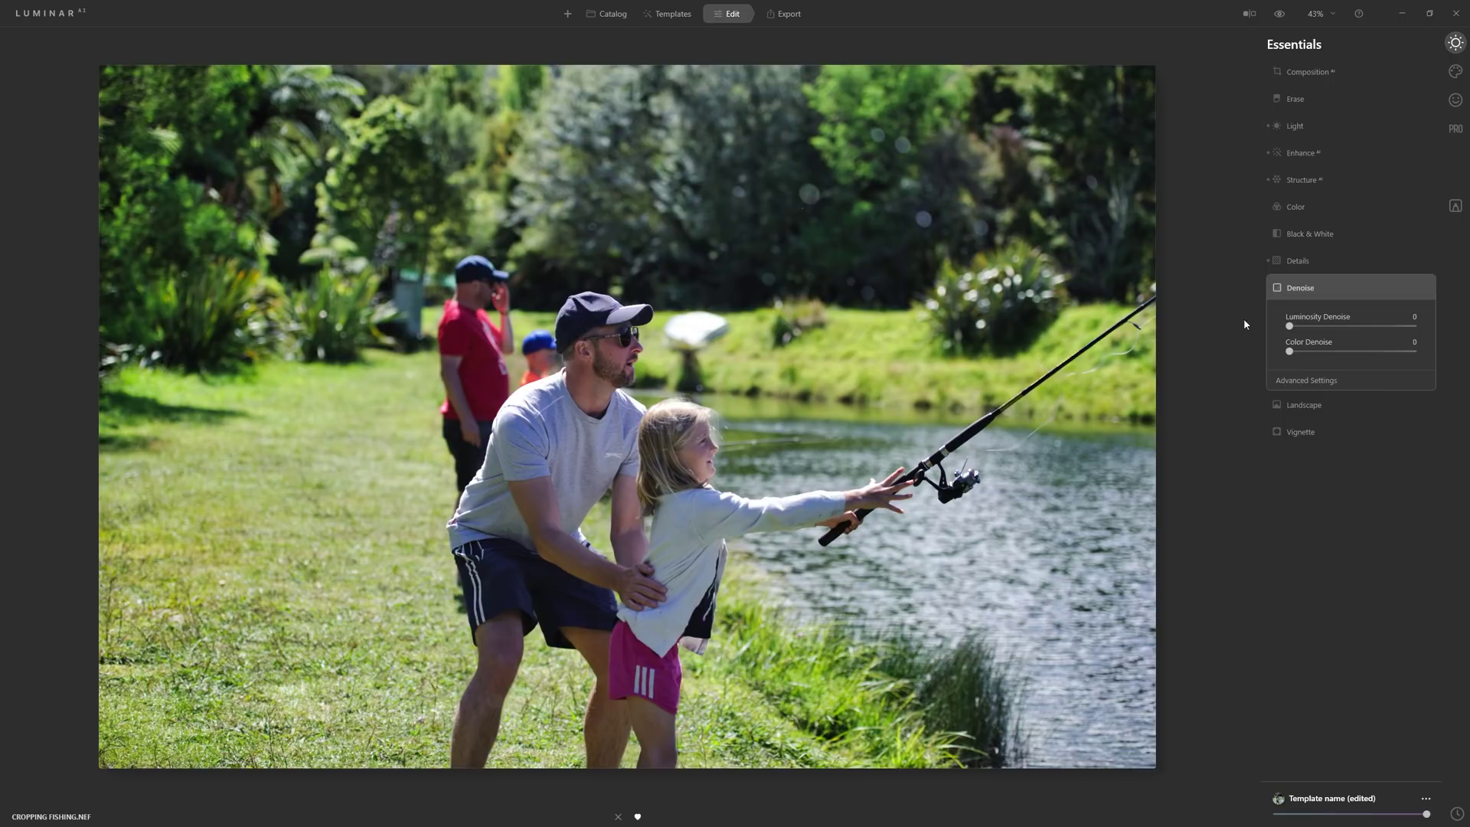
key("ctrl+1")
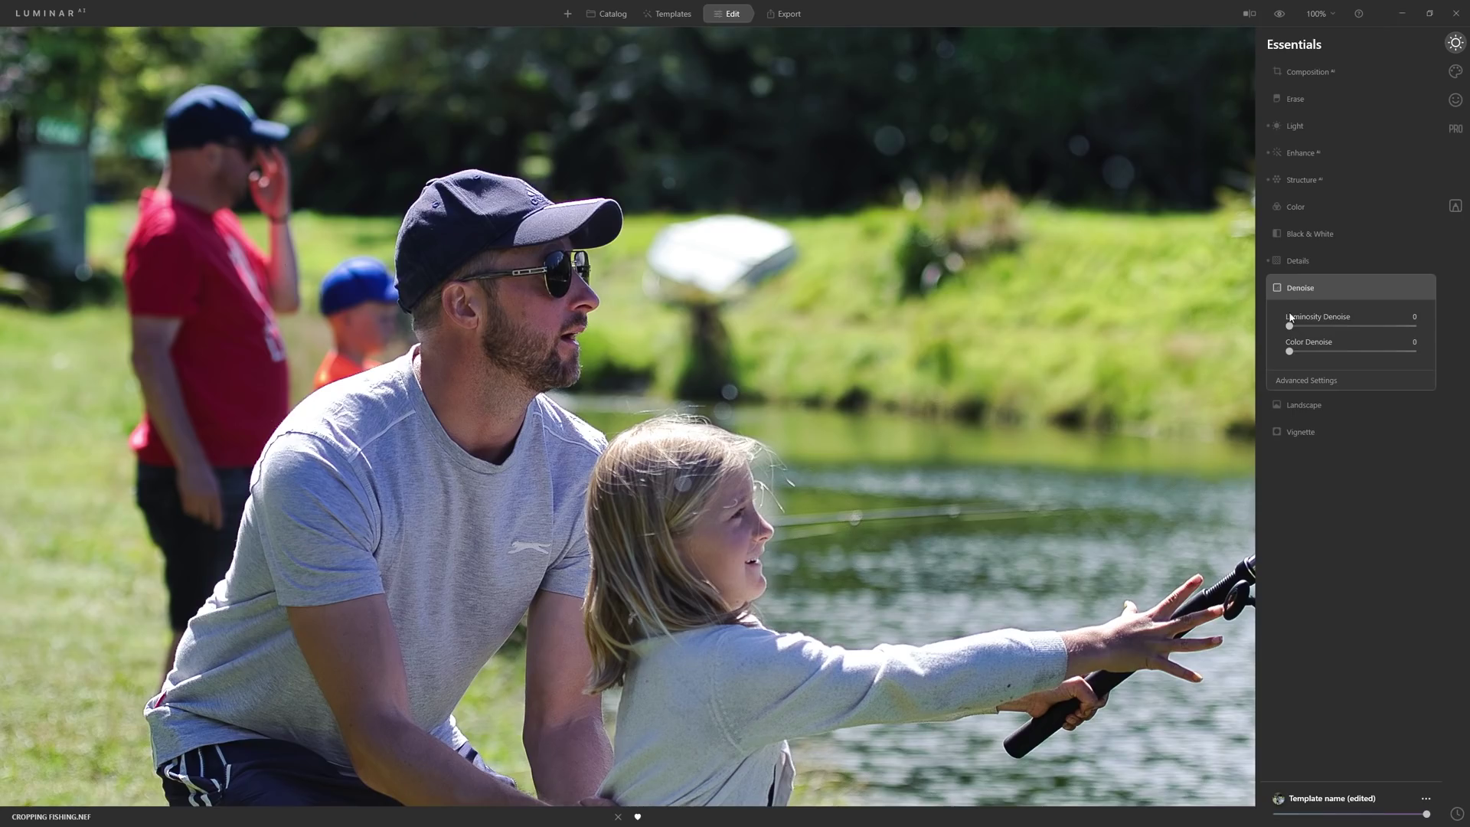
left_click_drag(1289, 327, 1362, 331)
left_click_drag(1365, 325, 1313, 327)
left_click_drag(1314, 327, 1290, 328)
left_click(1099, 323)
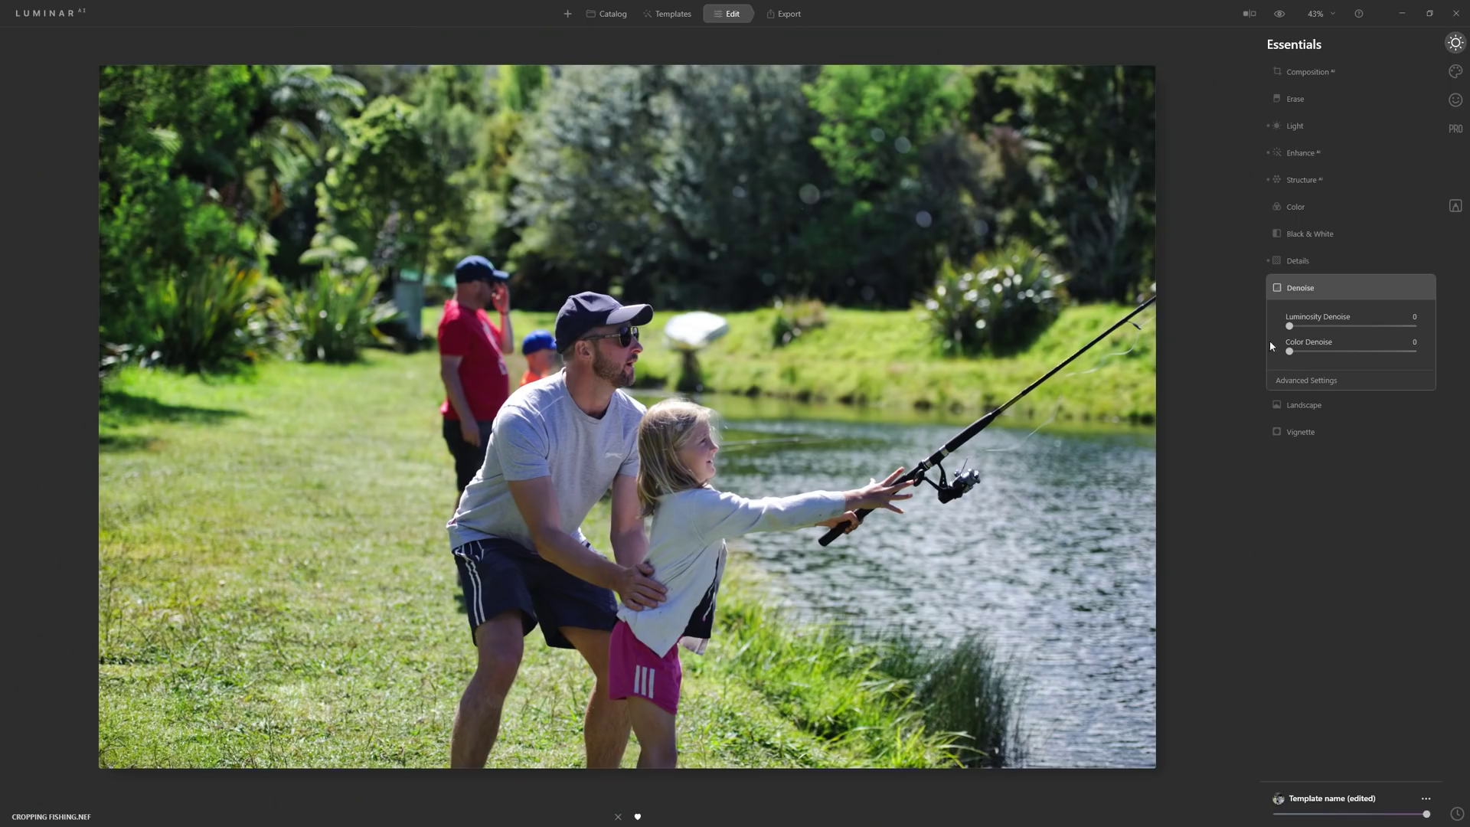
Darken the photo's edges with a Vignette Amount of -37, comparing the effect off and on.
left_click(1301, 432)
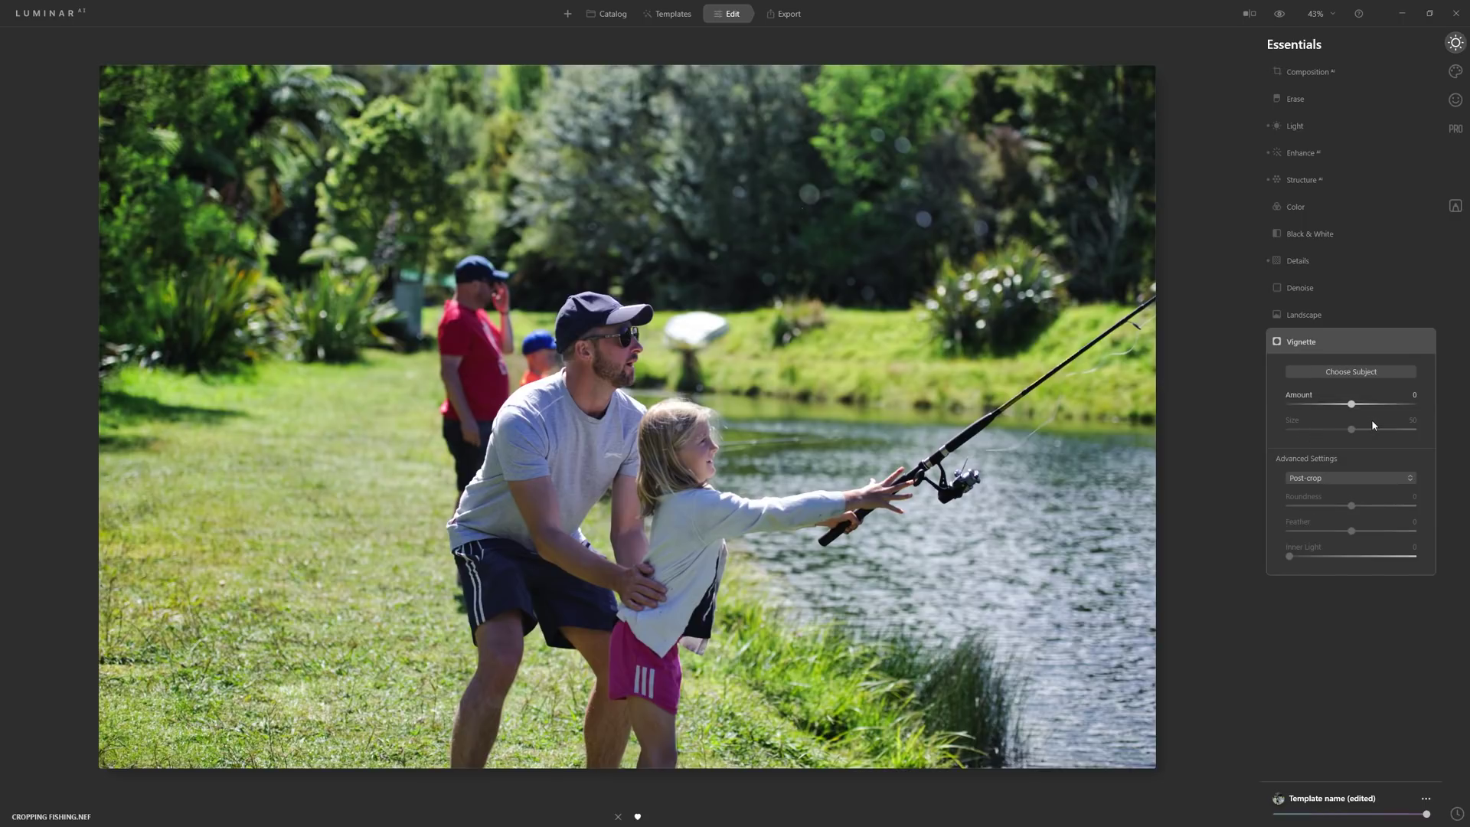
left_click_drag(1353, 409, 1334, 411)
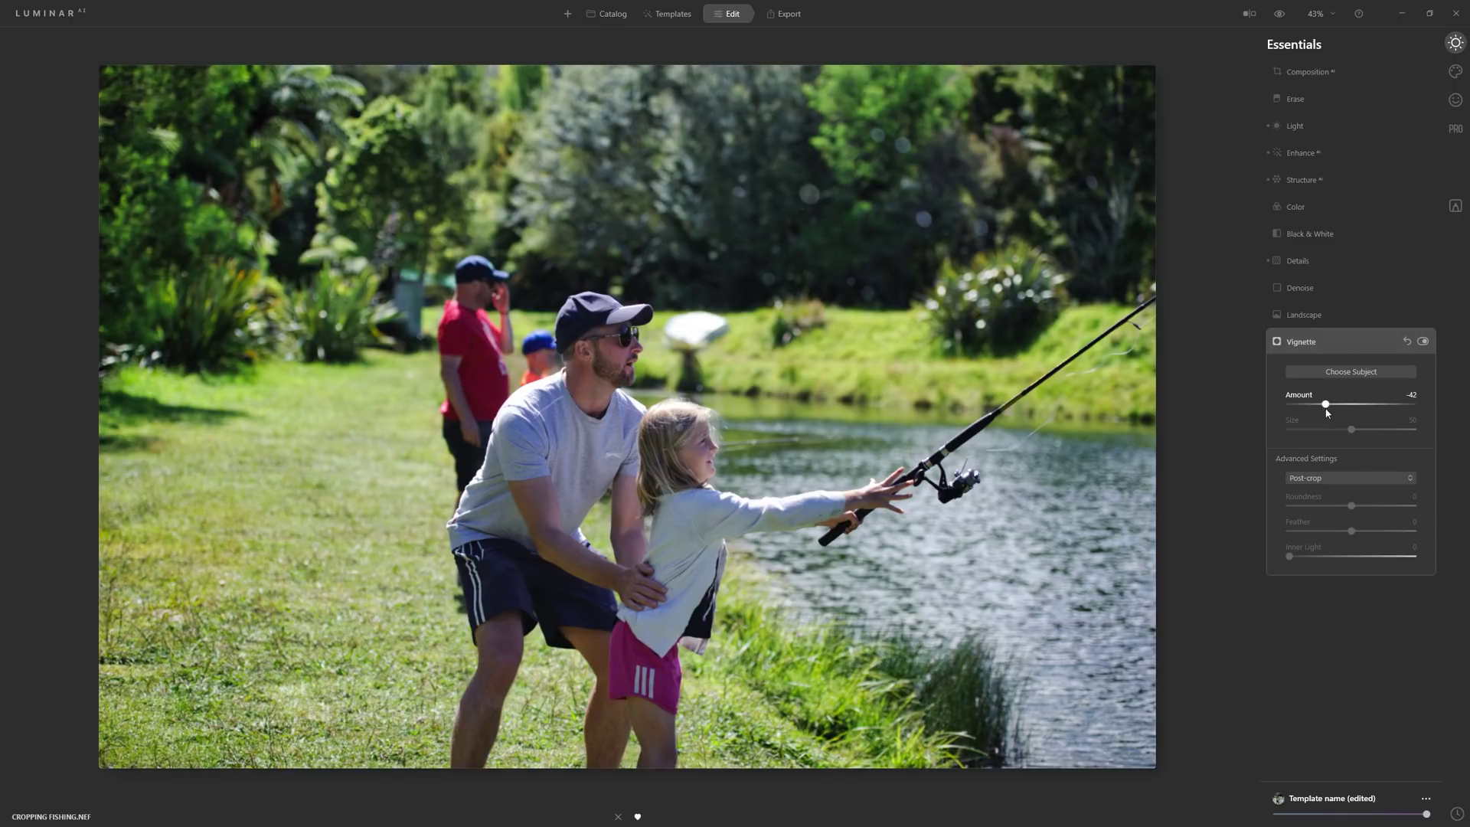
mouse_move(1328, 409)
left_mouse_down()
mouse_move(1260, 421)
mouse_move(1345, 415)
mouse_move(1327, 411)
left_mouse_up()
left_click(1423, 342)
left_click(1423, 342)
left_click(1423, 342)
left_click(1423, 342)
left_click(1423, 341)
left_click(1423, 341)
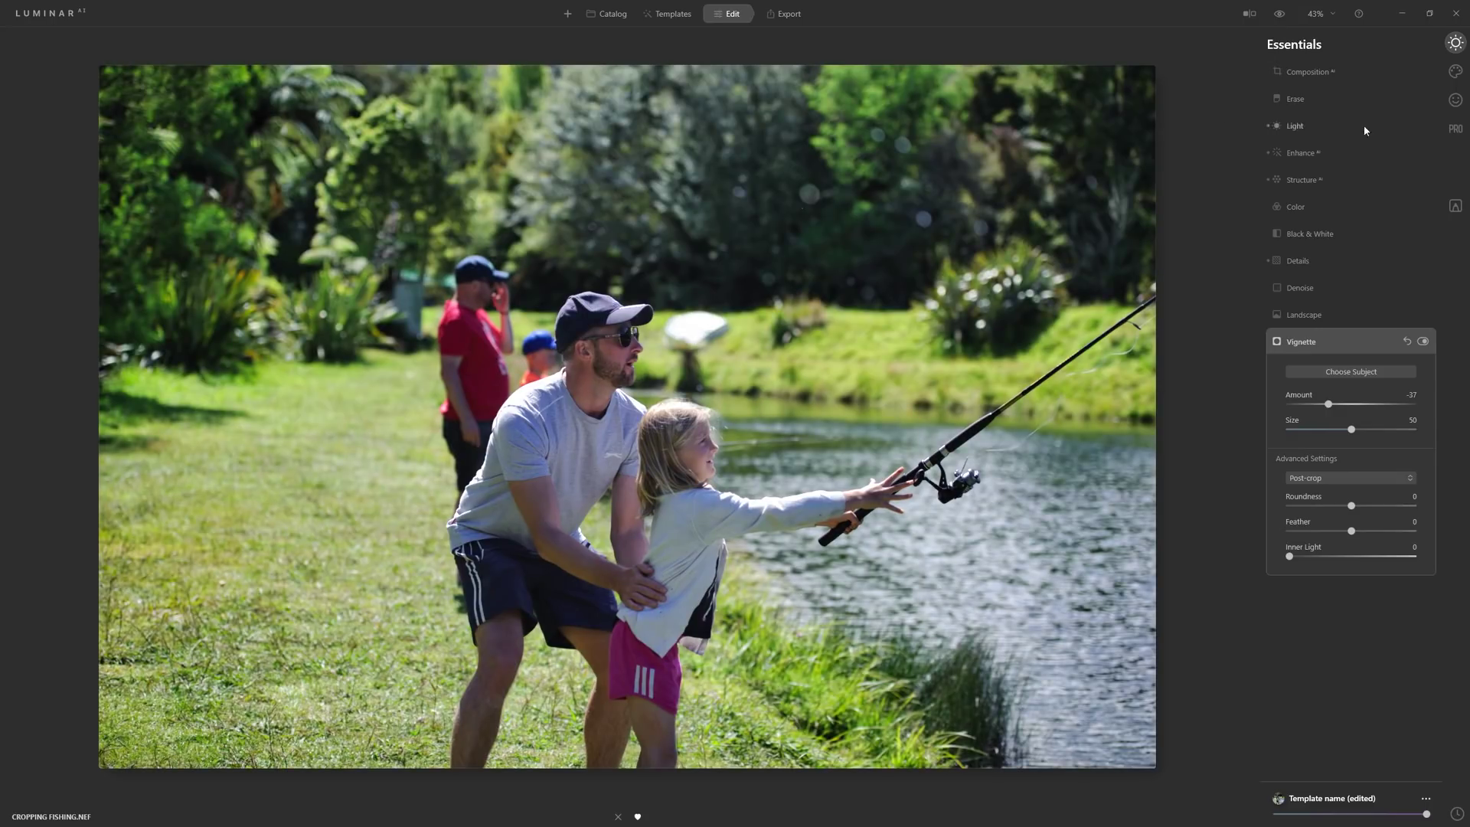
Add a slight amount of the Creative Dramatic effect, comparing the photo with the effect off and on.
left_click(1456, 73)
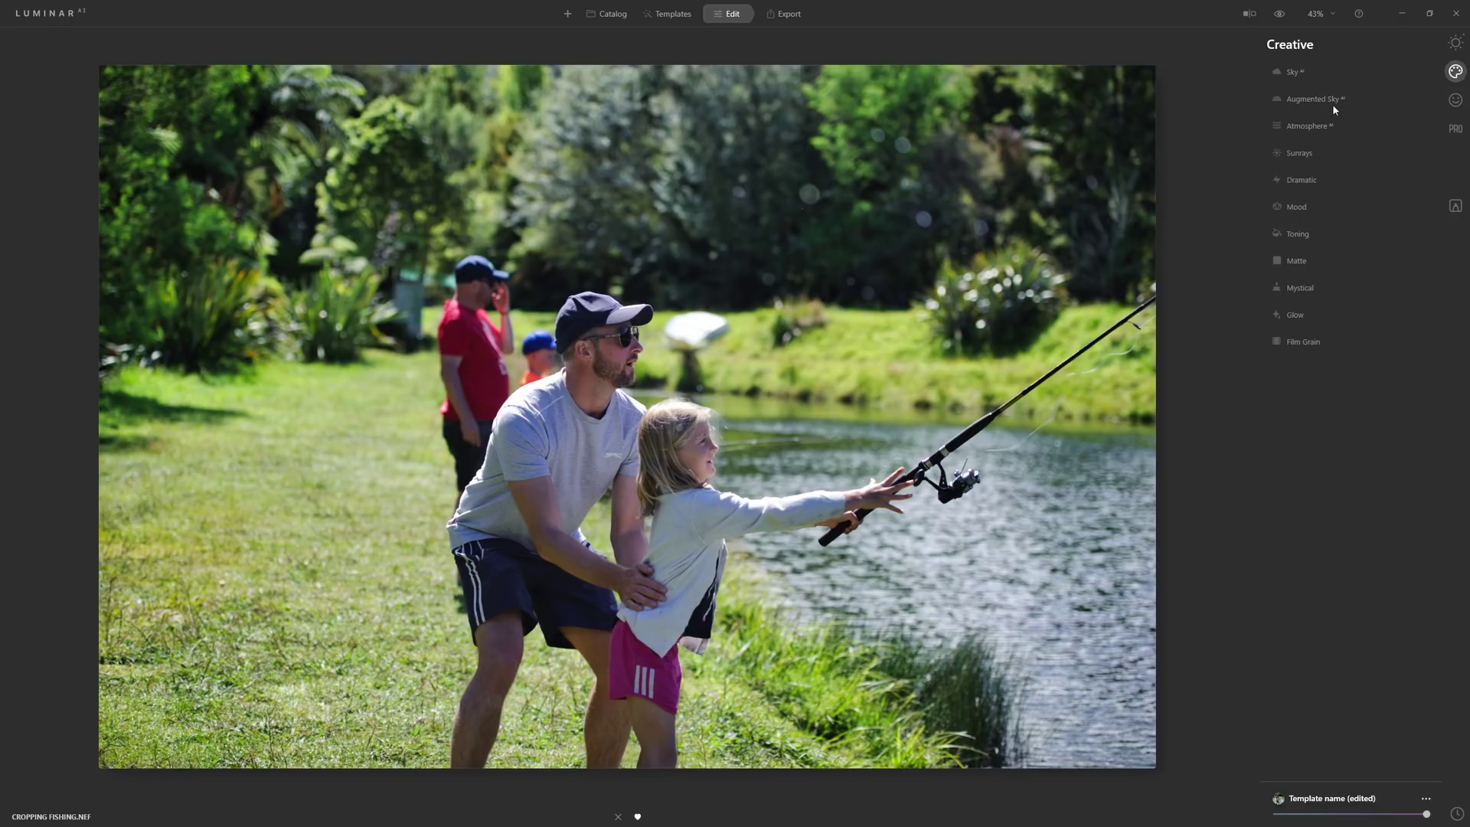
left_click(1313, 181)
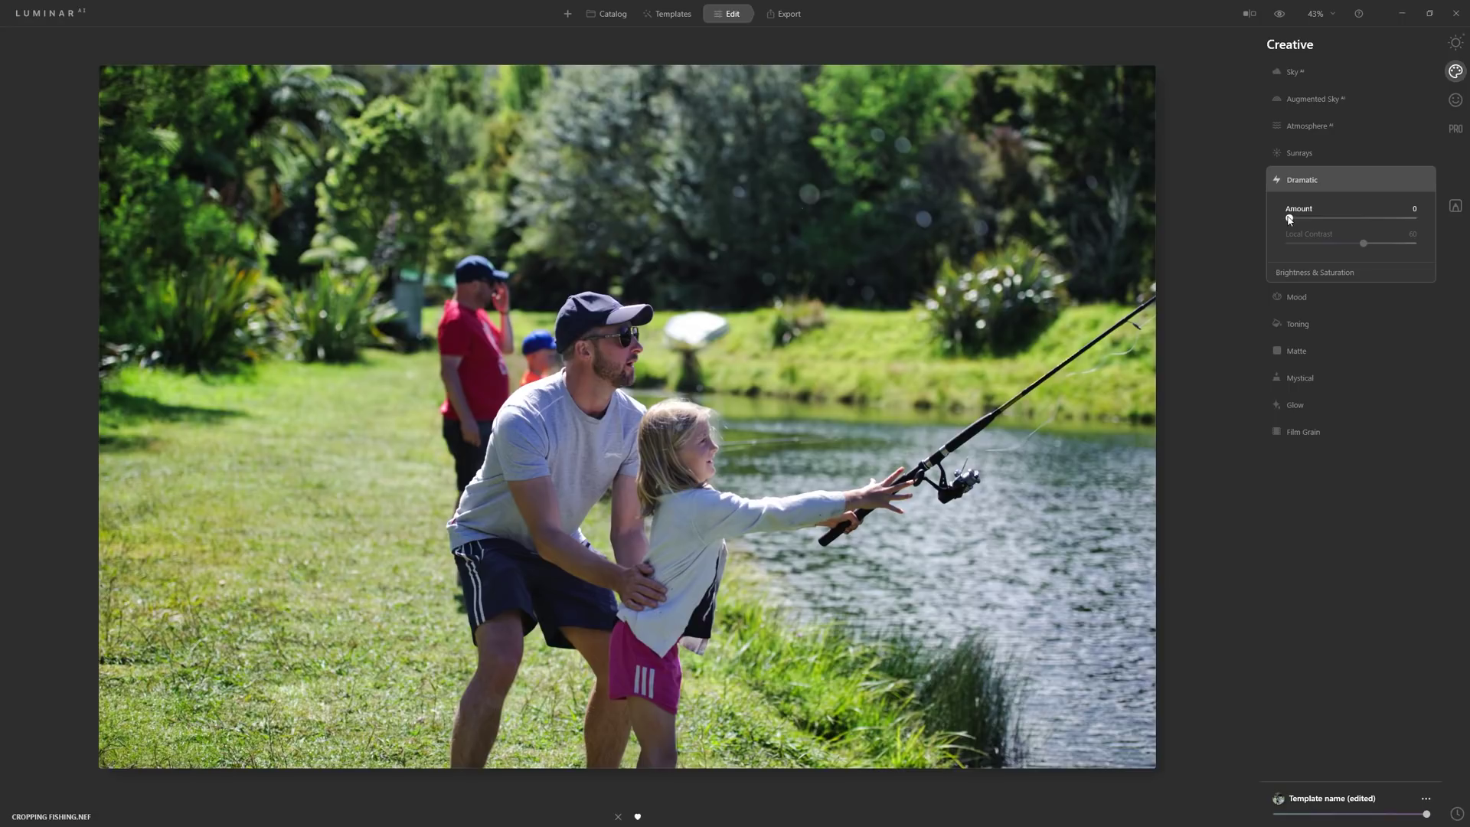
mouse_move(1289, 218)
left_mouse_down()
mouse_move(1344, 224)
mouse_move(1303, 232)
left_mouse_up()
left_click(1422, 180)
left_click(1422, 180)
Try the Anaheim LUT from the Cinematic Toning group in the Mood tool.
left_click(1313, 298)
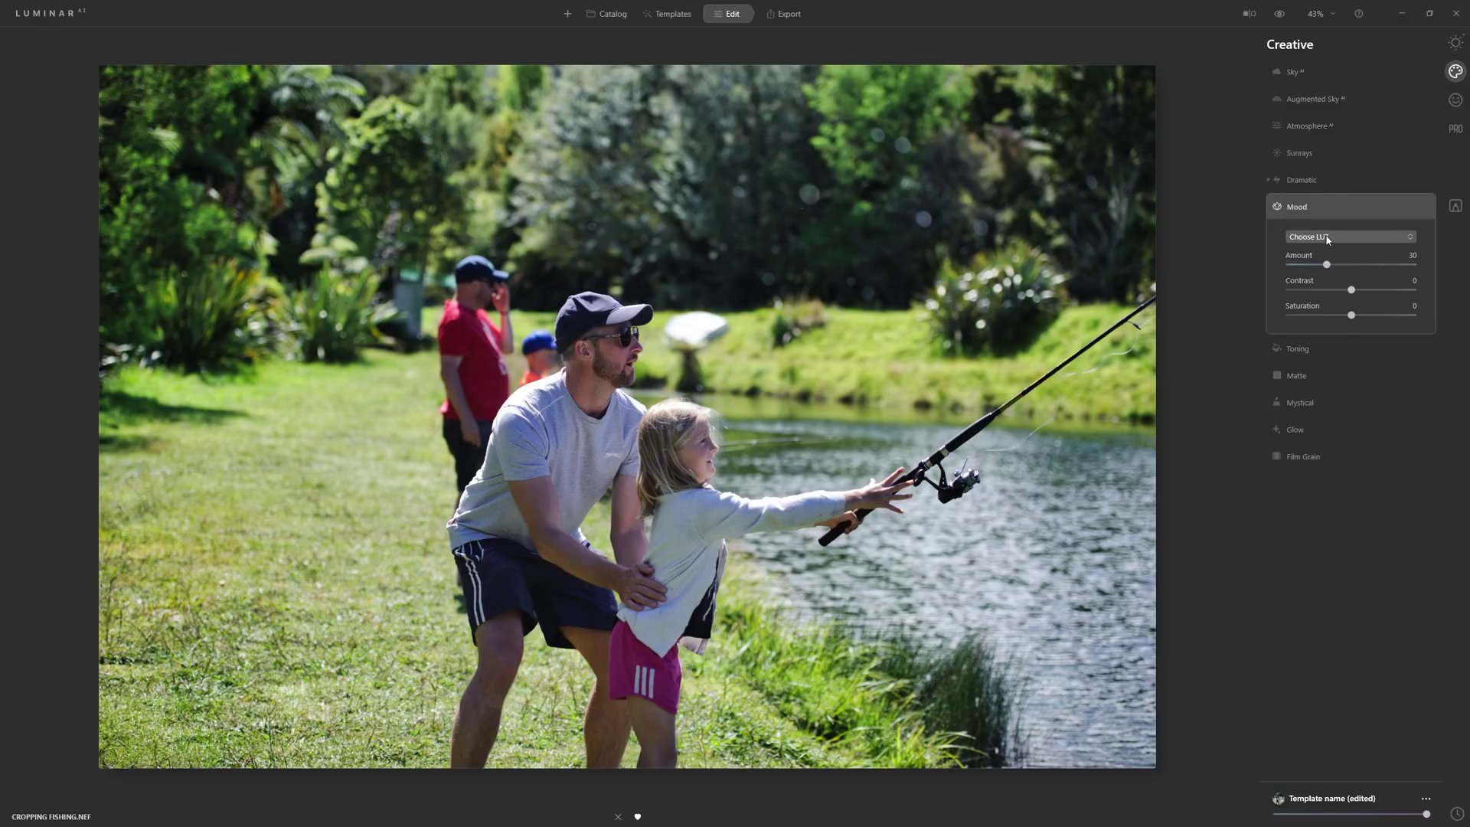
left_click(1326, 238)
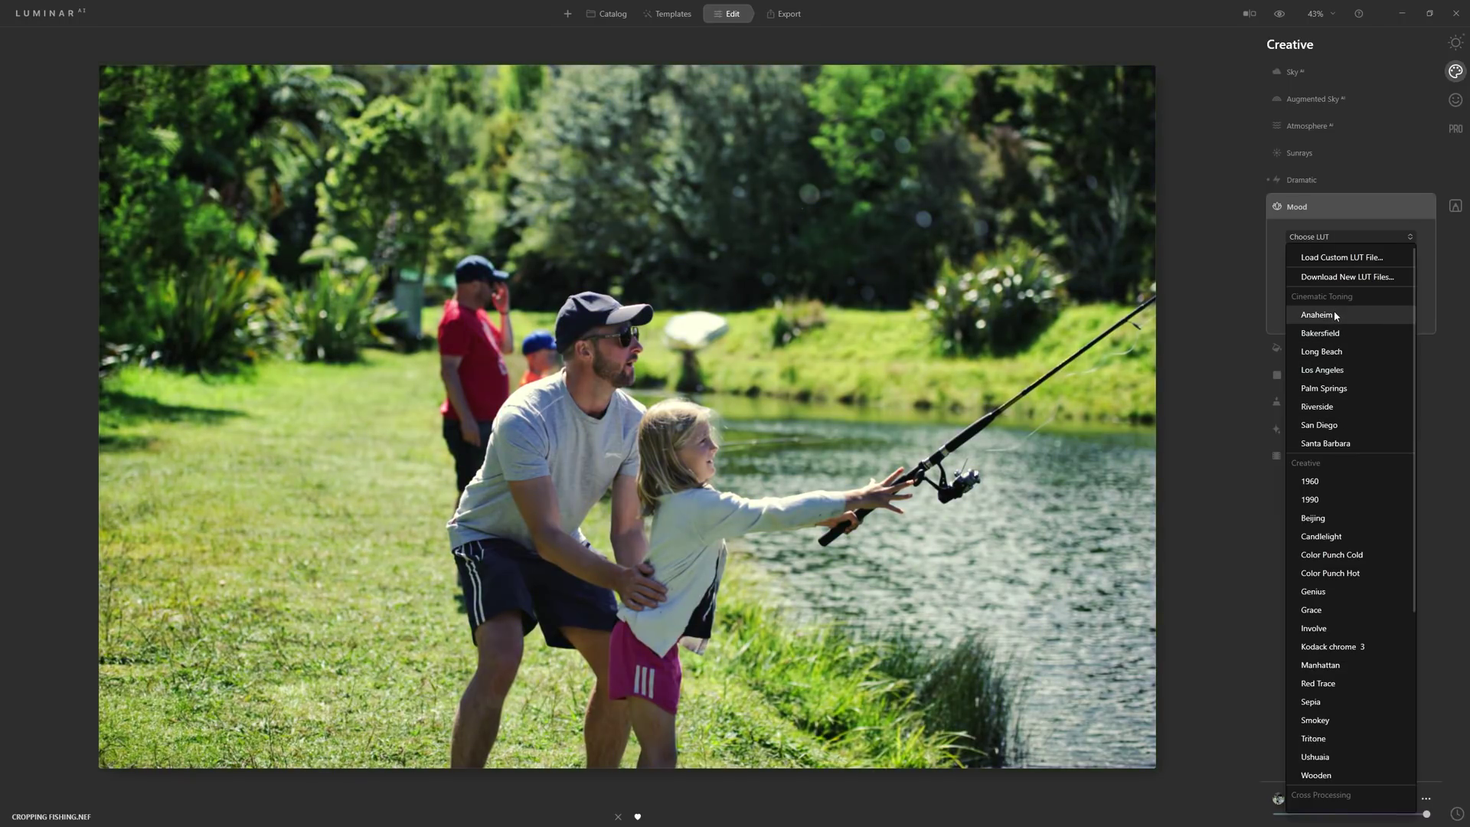
left_click(1333, 313)
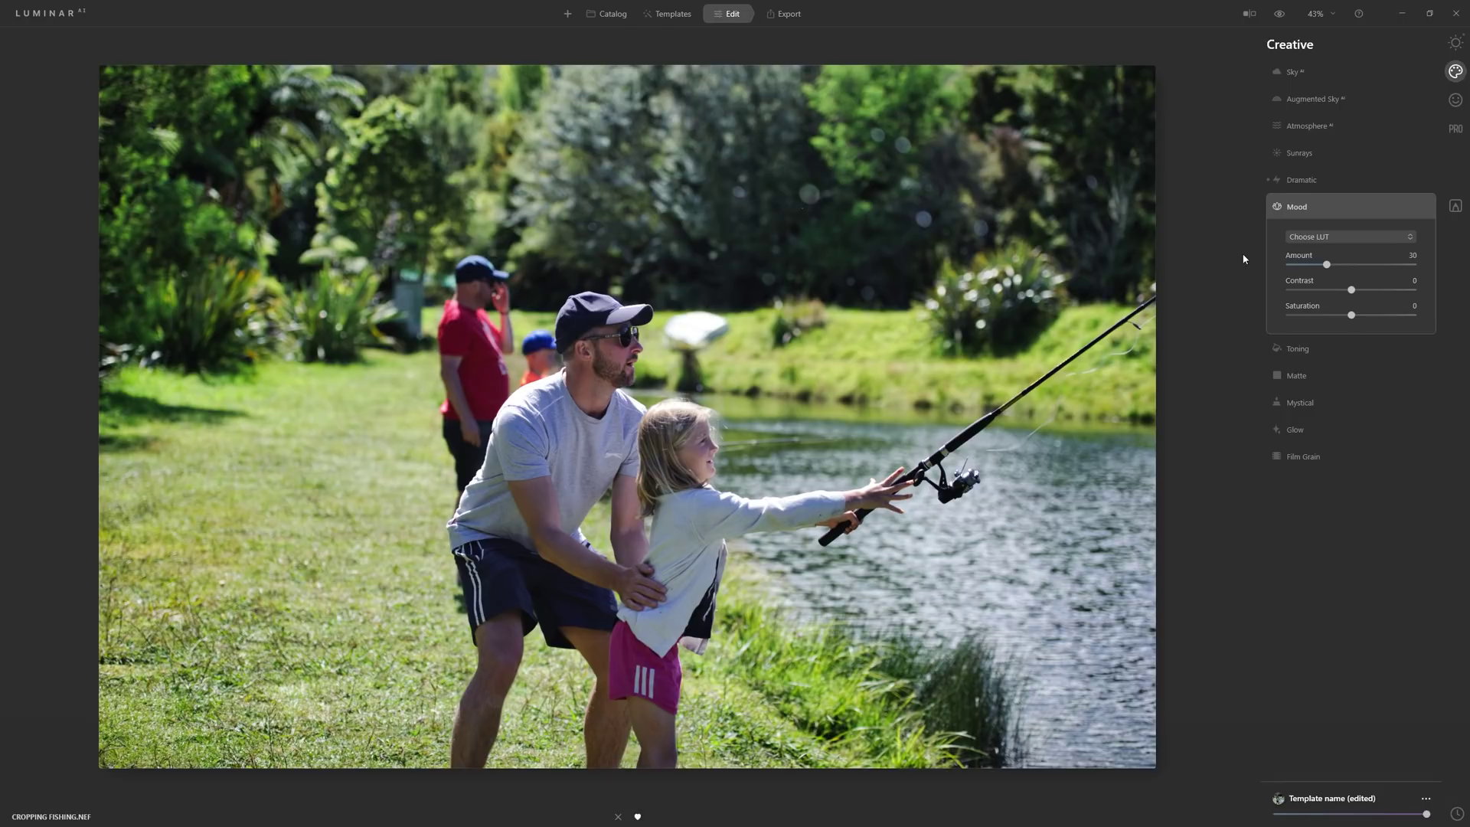
left_click(1296, 206)
Try the Matte effect at Amount 100 and reset it.
left_click(1297, 261)
left_click_drag(1301, 301, 1436, 317)
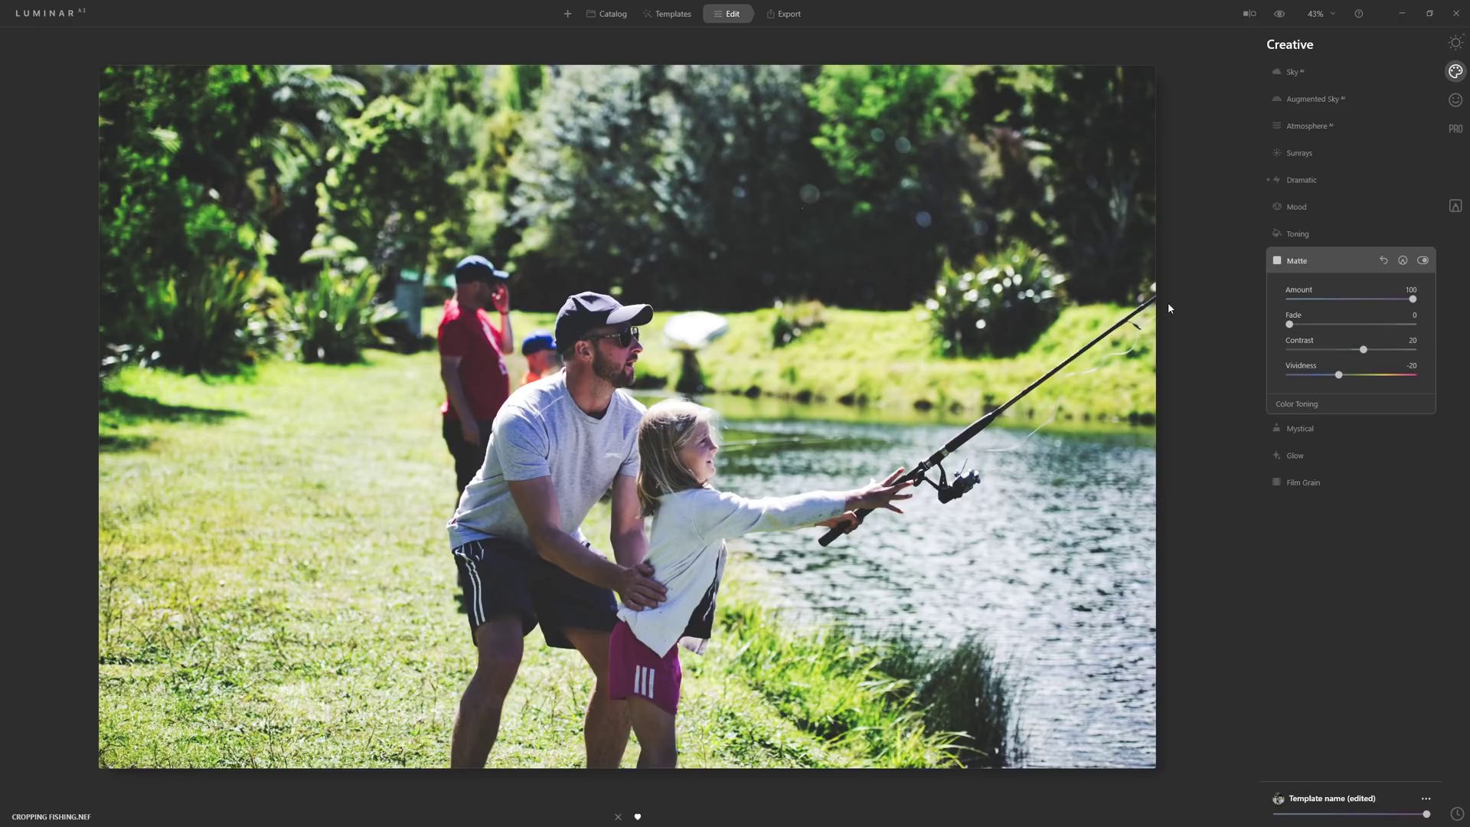
left_click(1383, 260)
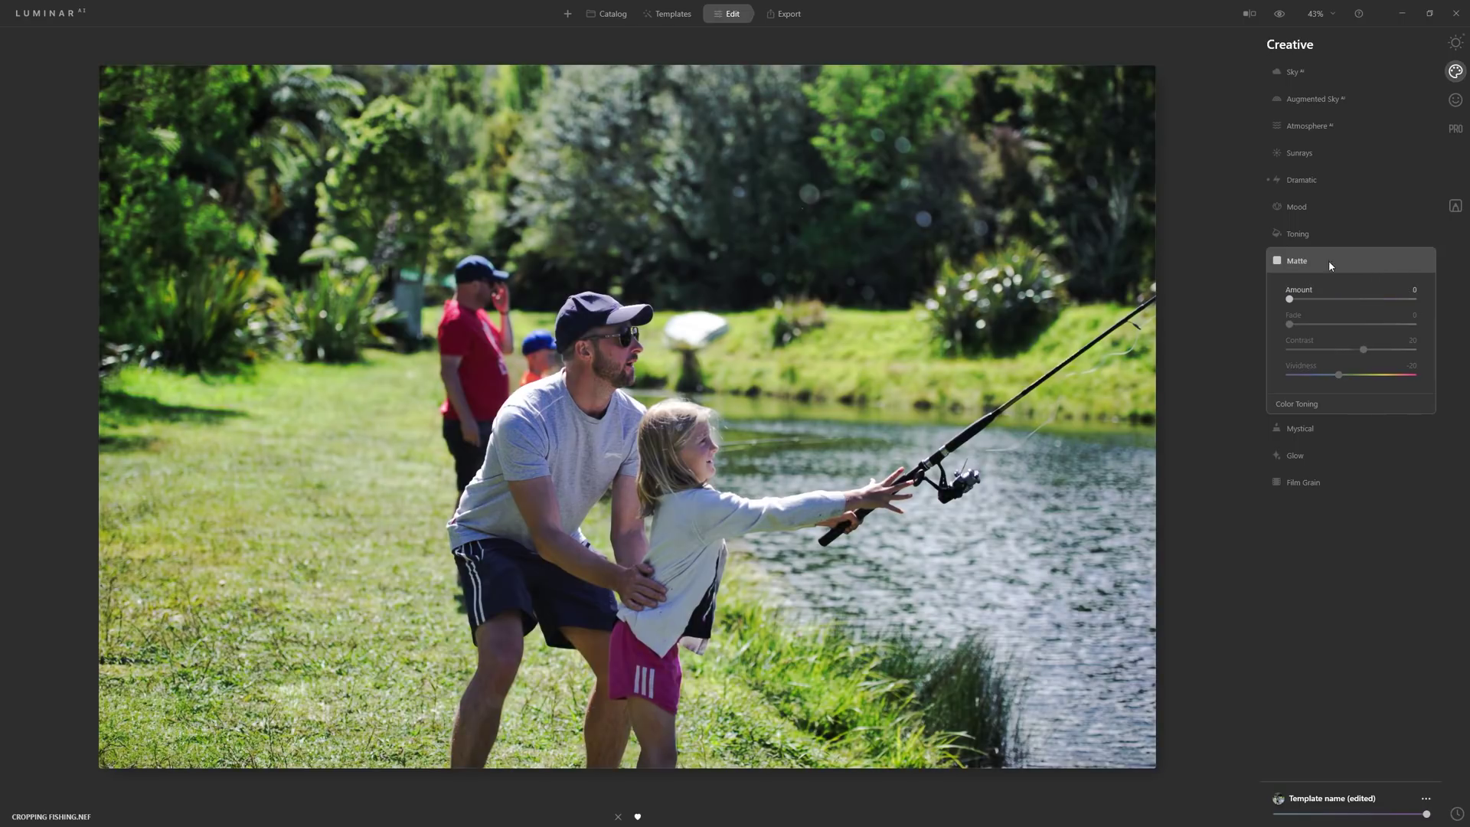
Set the Mystical Amount to 10, trying the full 100 first, and compare the effect off and on.
left_click(1308, 434)
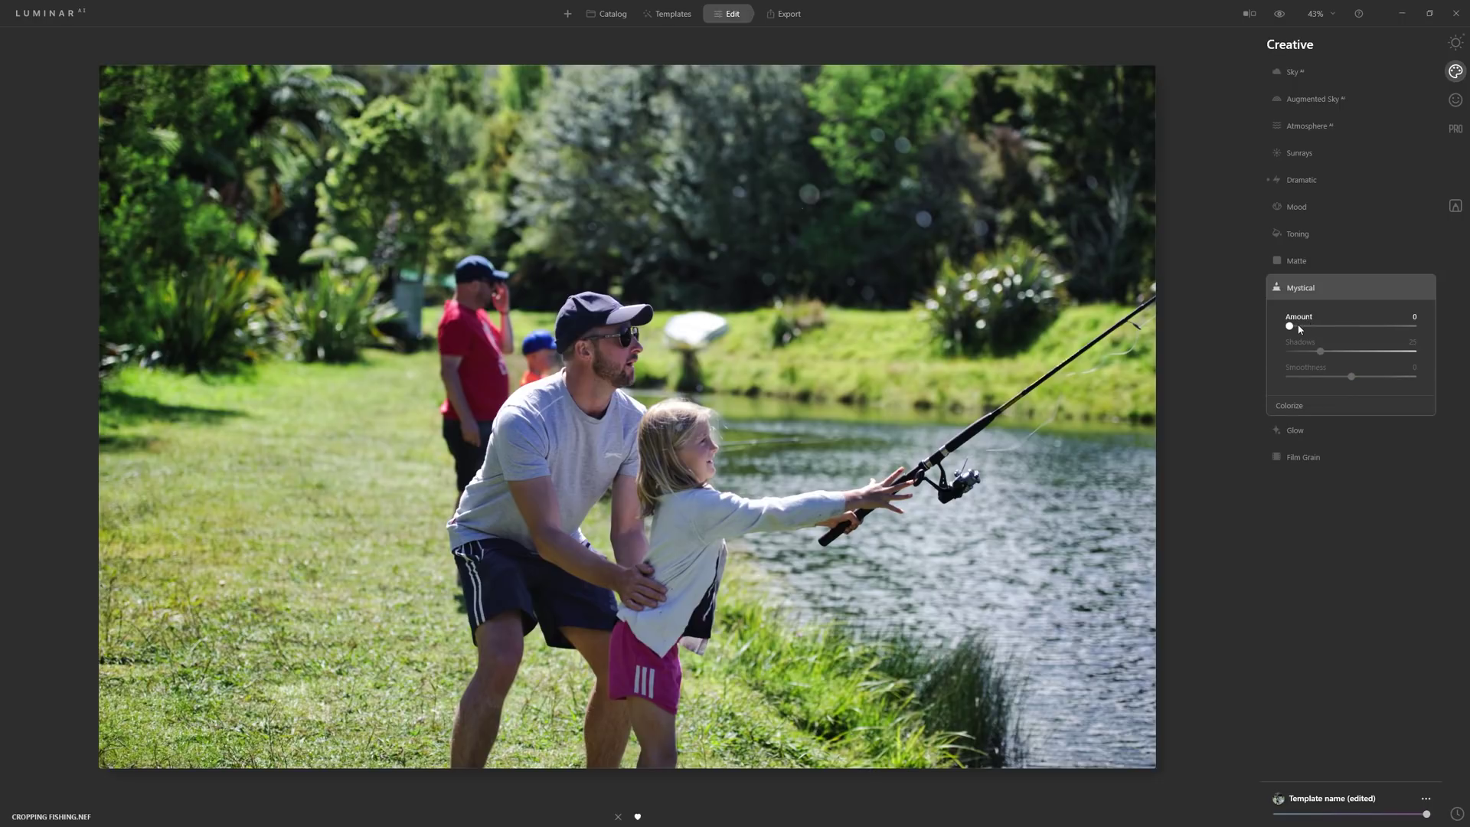
left_click_drag(1291, 328, 1436, 330)
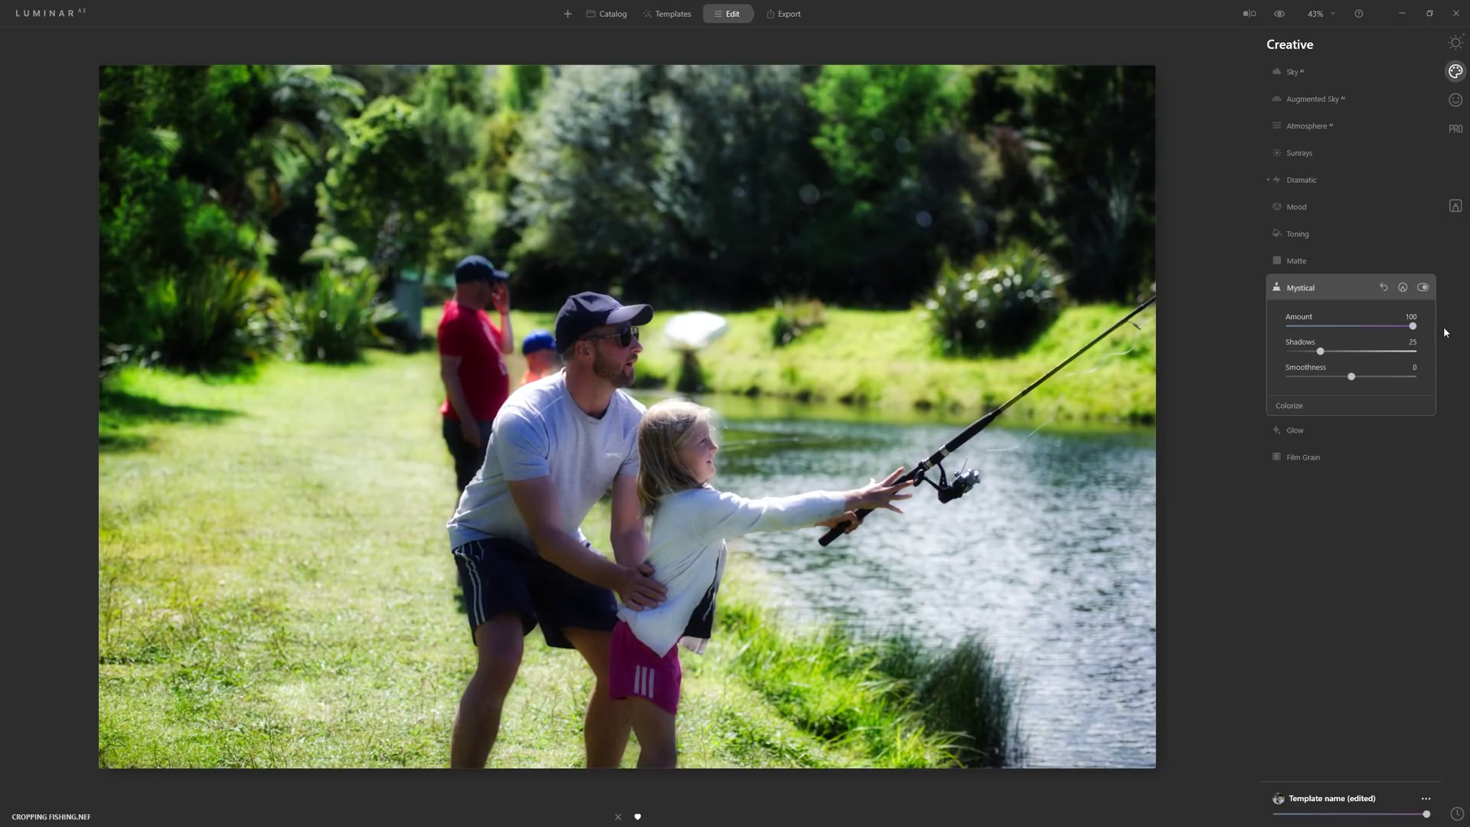
left_click_drag(1375, 333, 1302, 336)
left_click(1422, 287)
left_click(1424, 287)
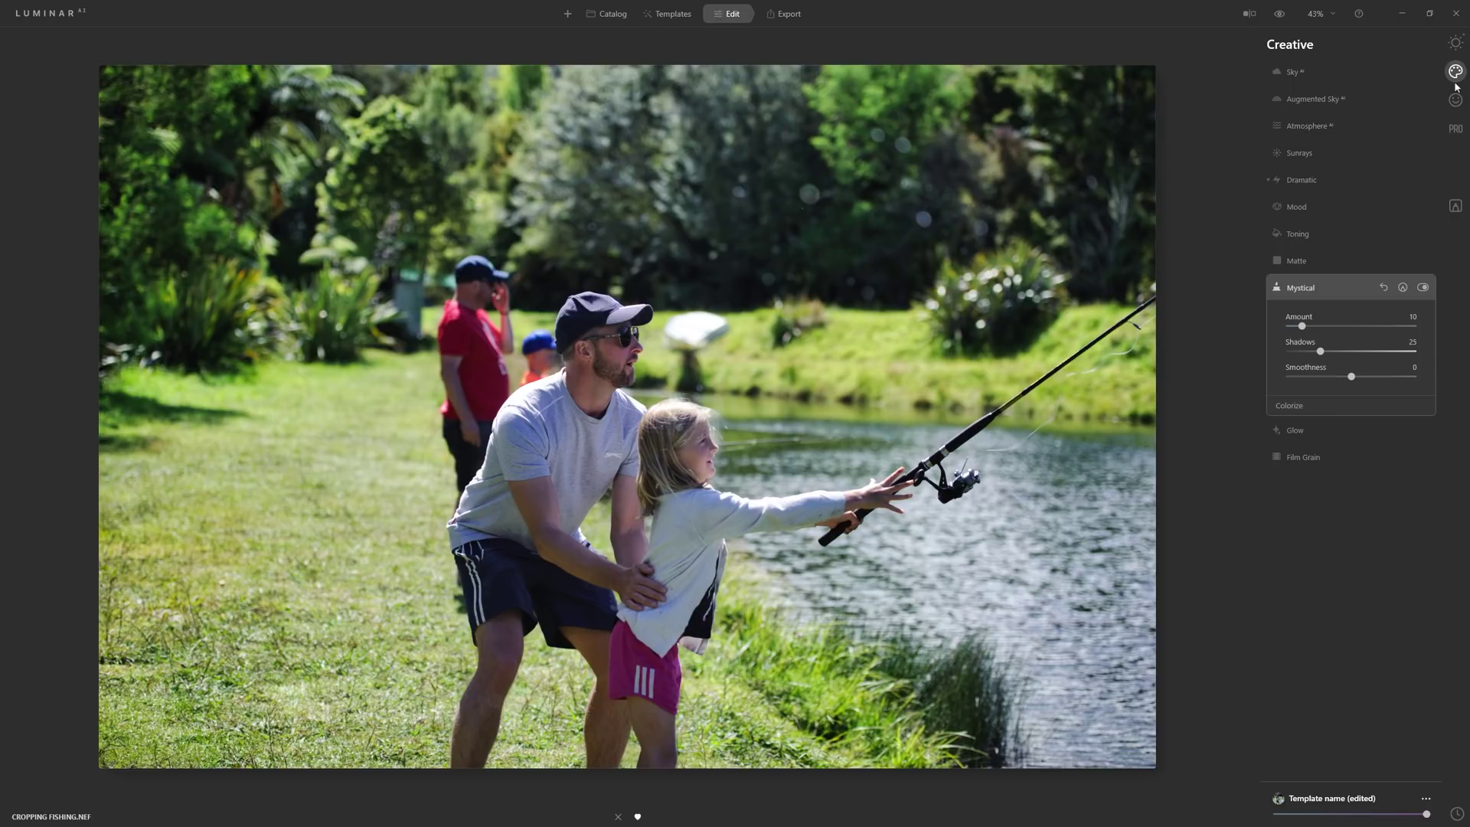
Enable Auto Distortion Corrections, Remove Chromatic Aberrations and Defringe in Optics, keeping Devignette at 0.
left_click(1455, 129)
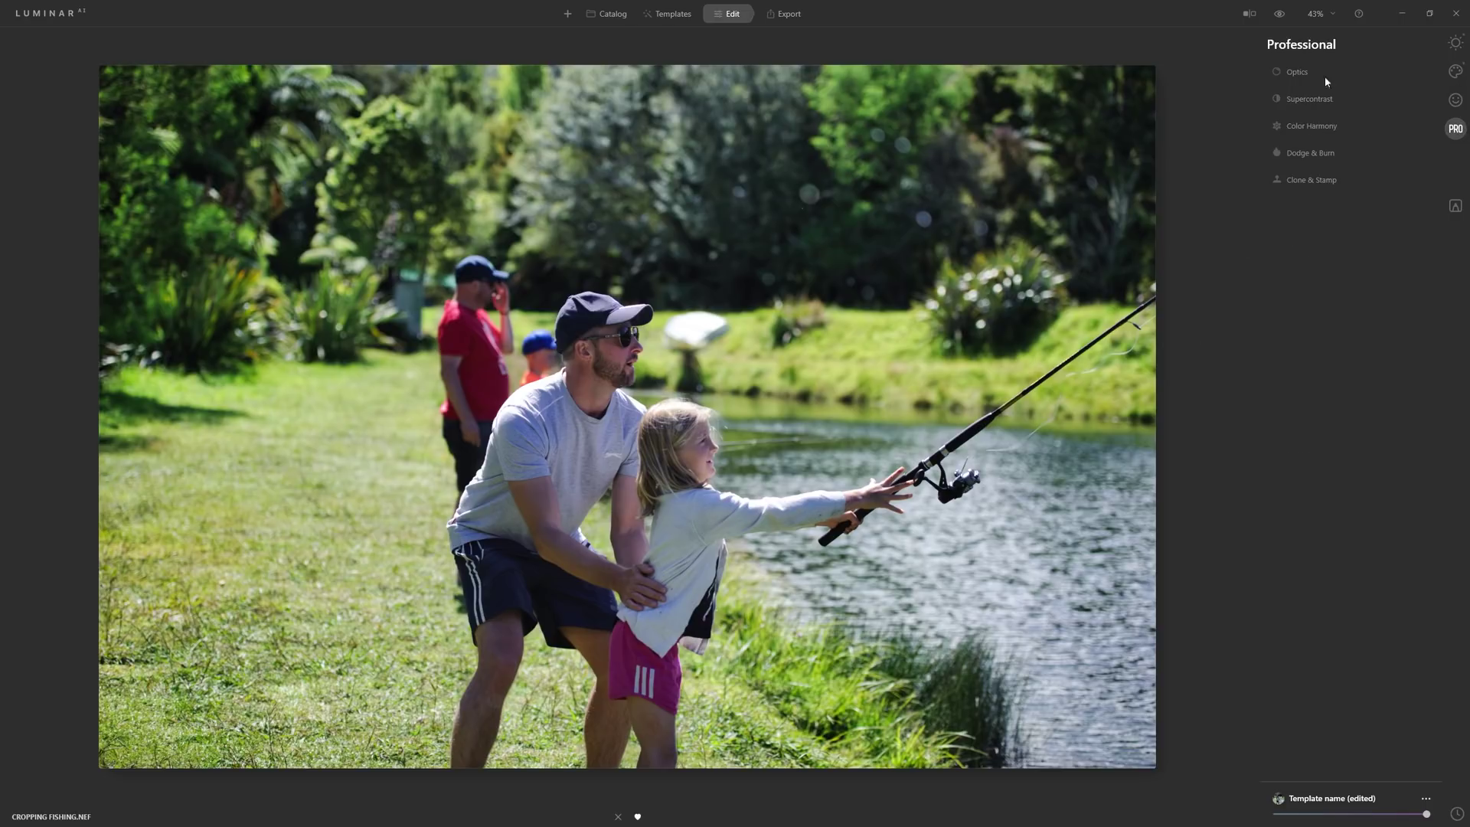
left_click(1298, 72)
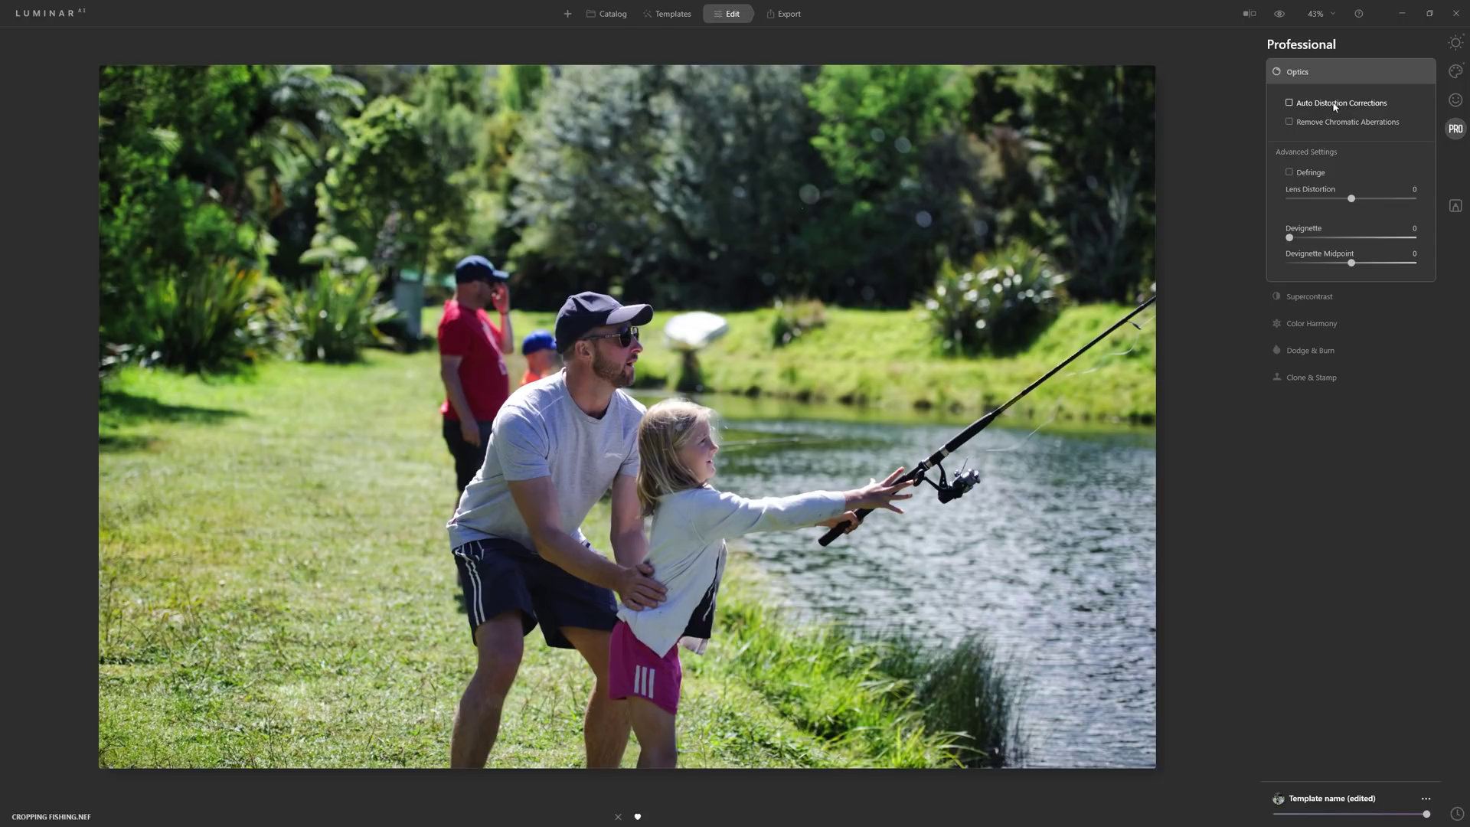
left_click(1290, 105)
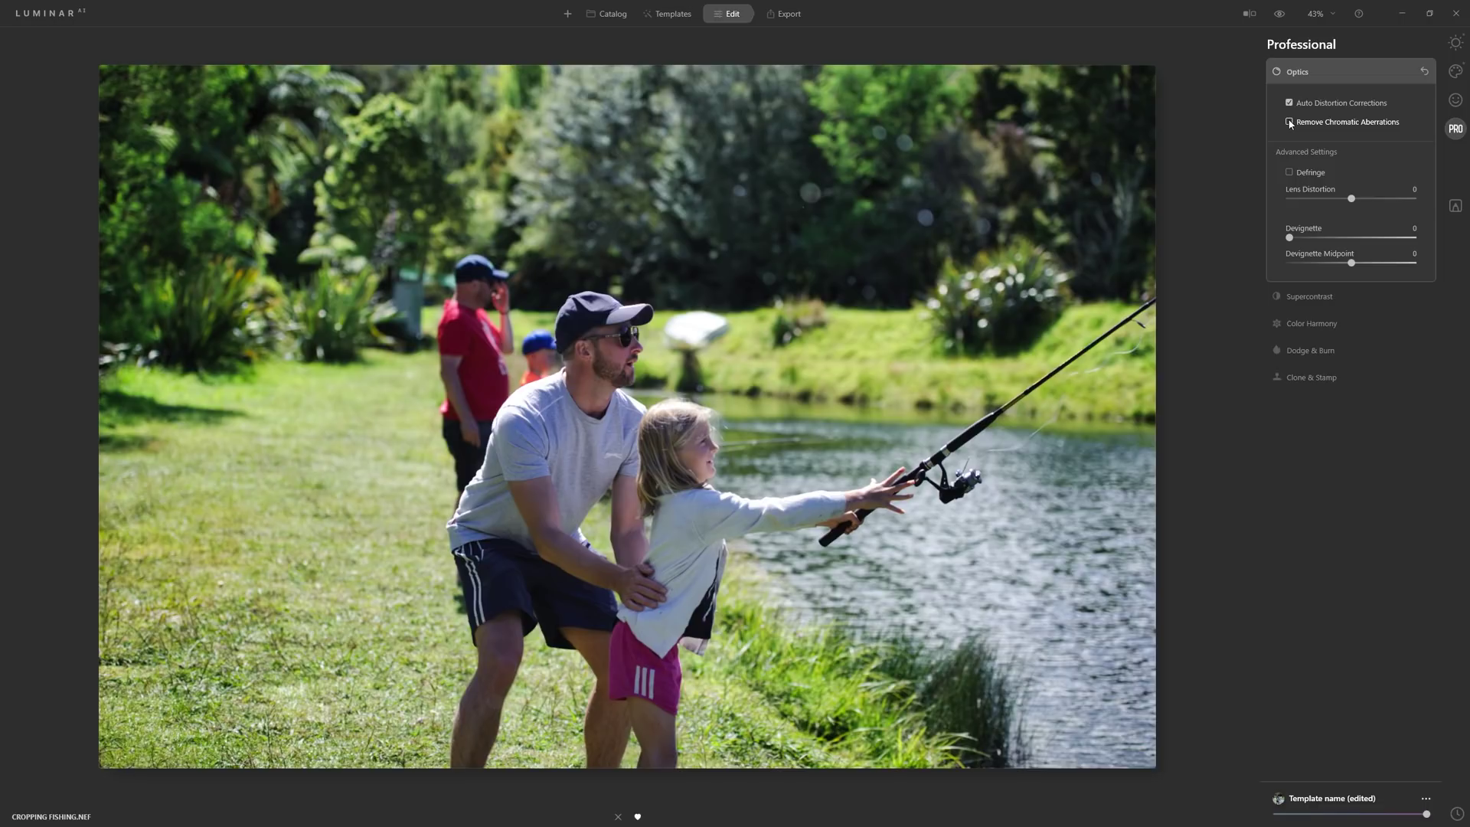
left_click(1290, 122)
left_click(1290, 173)
mouse_move(1306, 238)
left_mouse_down()
mouse_move(1359, 238)
mouse_move(1271, 239)
mouse_move(1290, 241)
left_mouse_up()
Compare the edited photo with the original, sweeping the before/after divider across the figures at 100% zoom.
left_click(1278, 14)
left_click(1277, 15)
left_click(1249, 13)
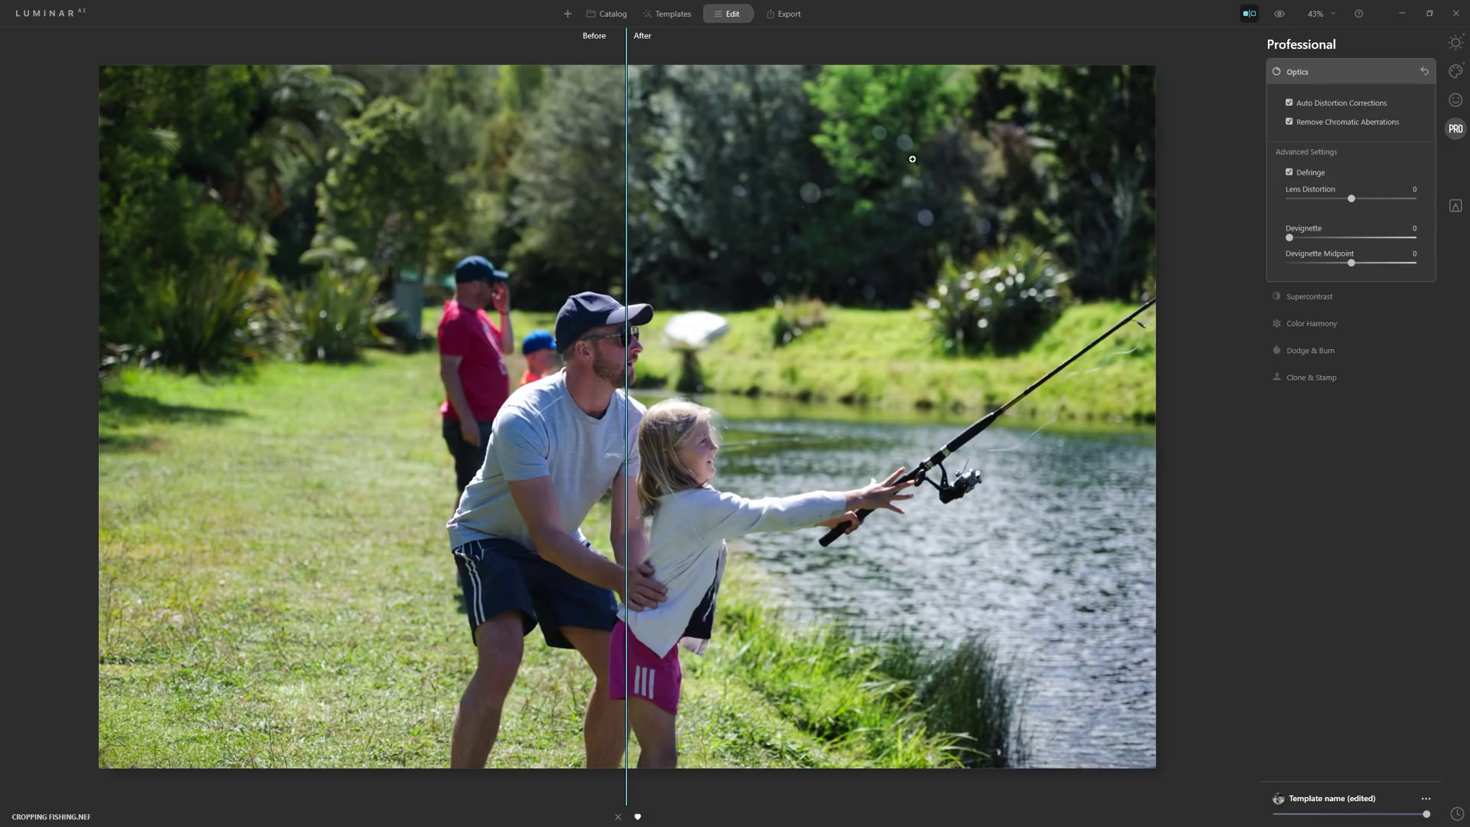
left_click_drag(635, 163, 357, 247)
key("ctrl+1")
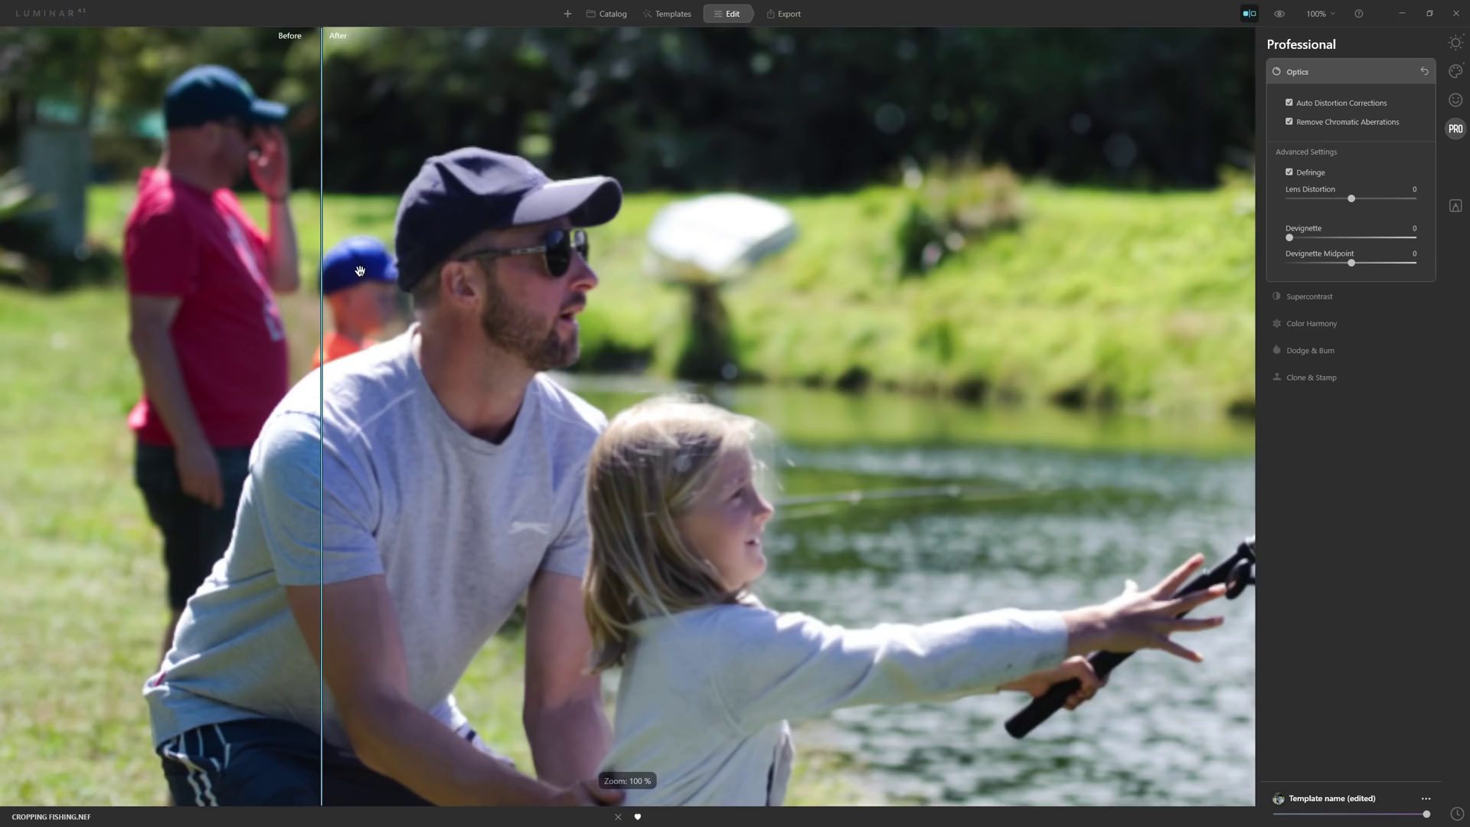
left_click_drag(348, 267, 356, 329)
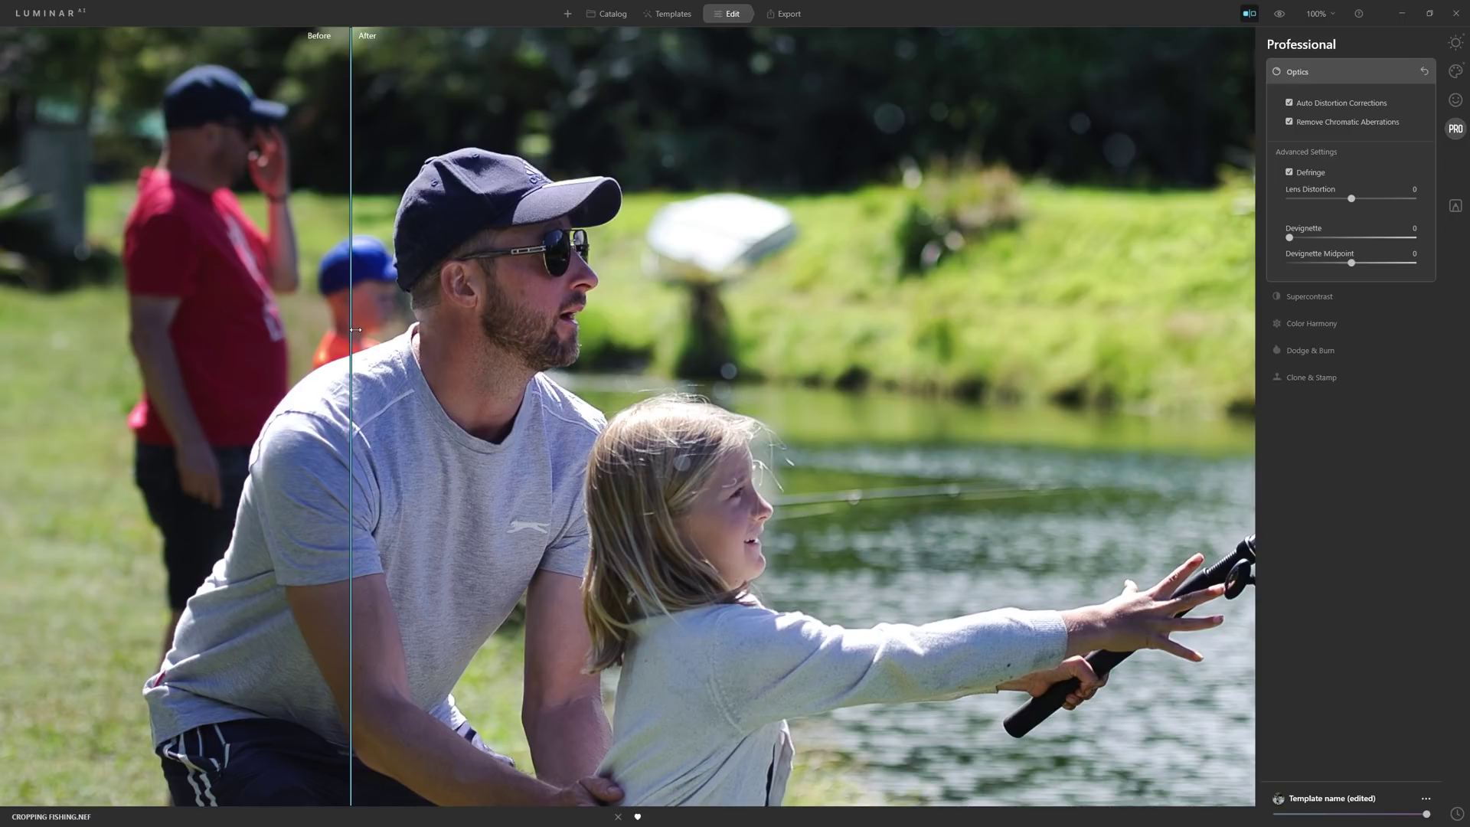
left_click_drag(356, 330, 353, 387)
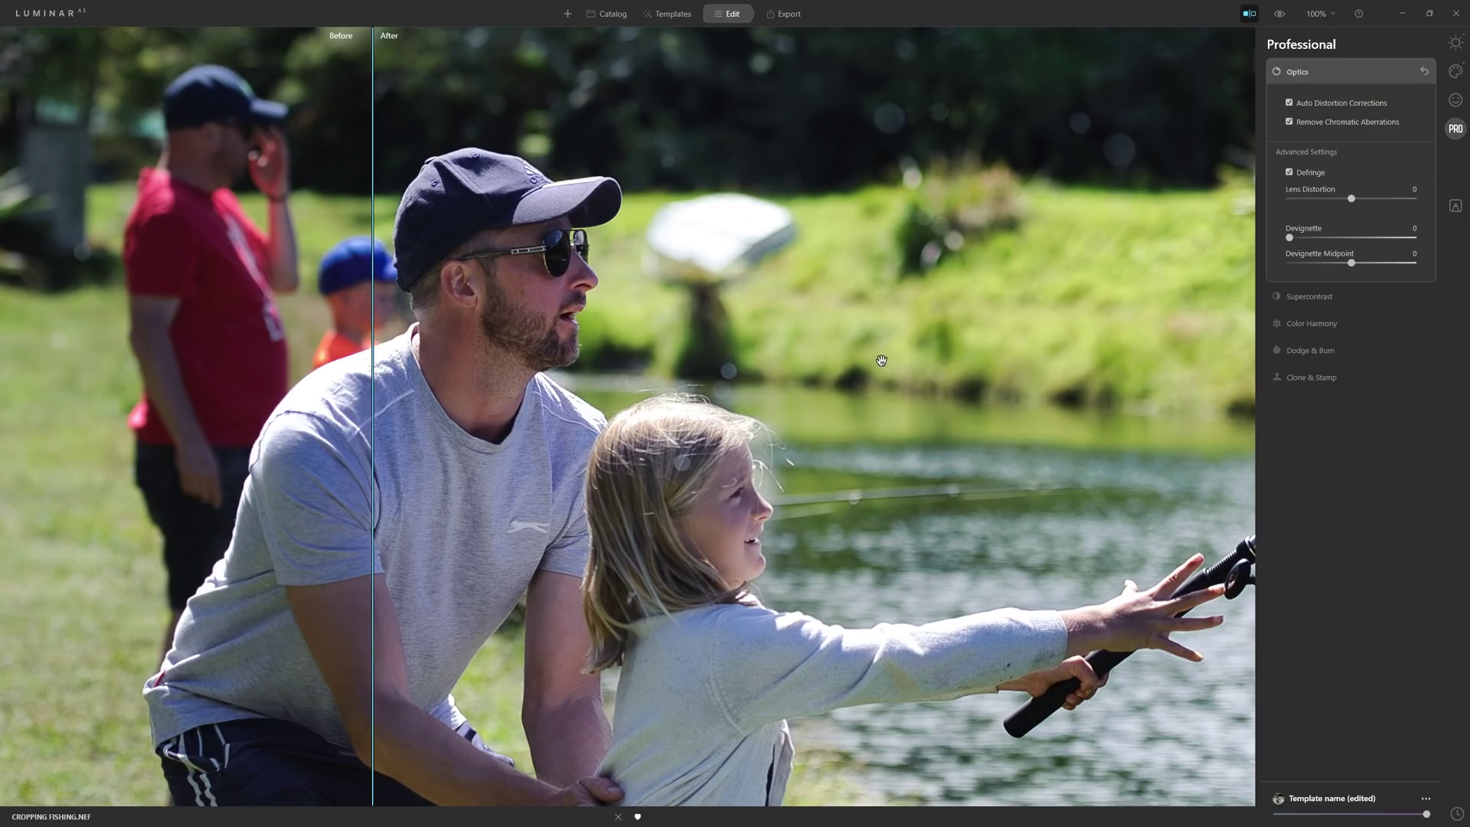
Save the current edit as a template and show the user templates in My Collection.
left_click(1425, 799)
left_click(1408, 765)
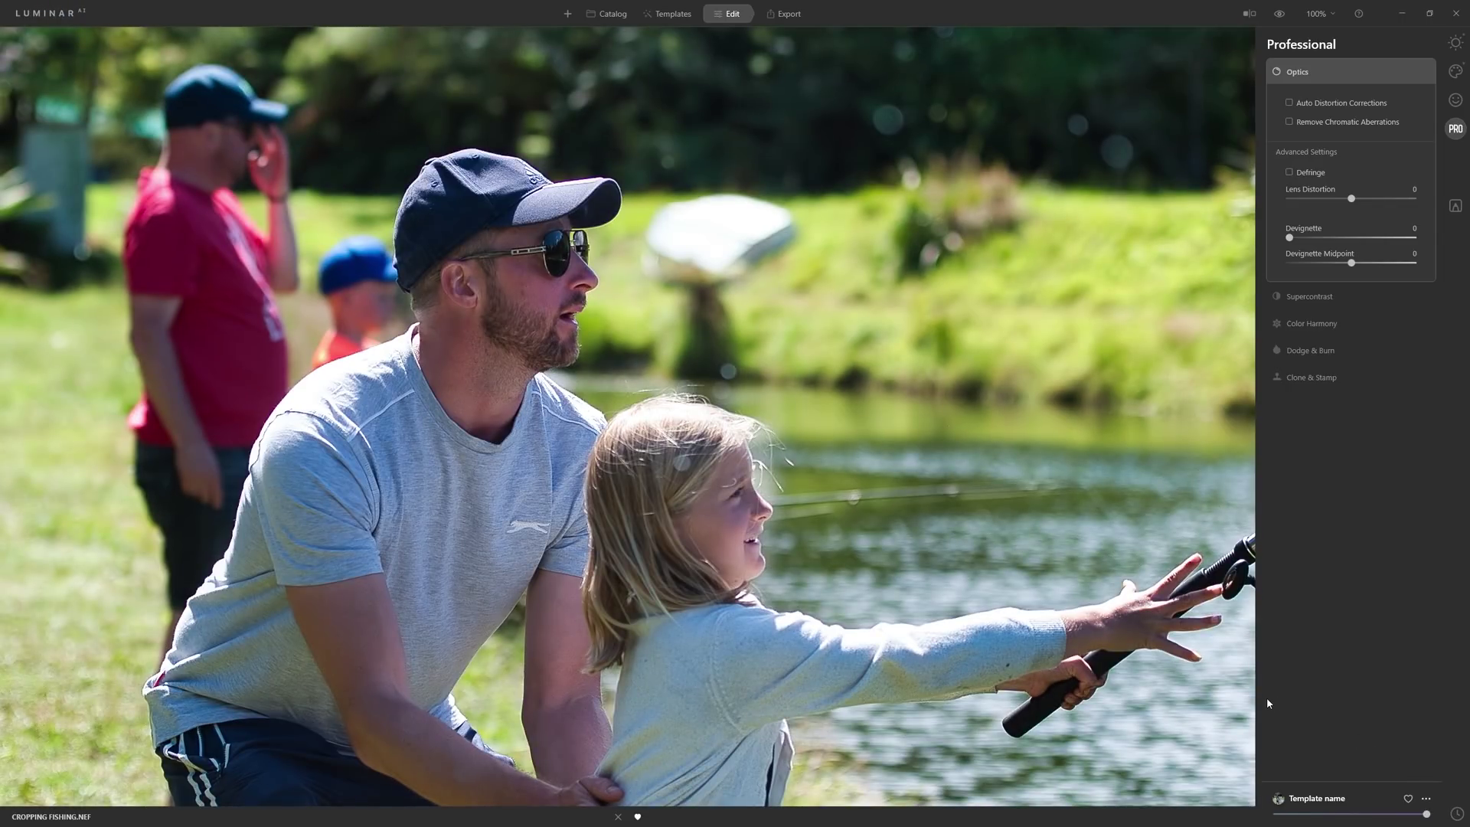
left_click(673, 22)
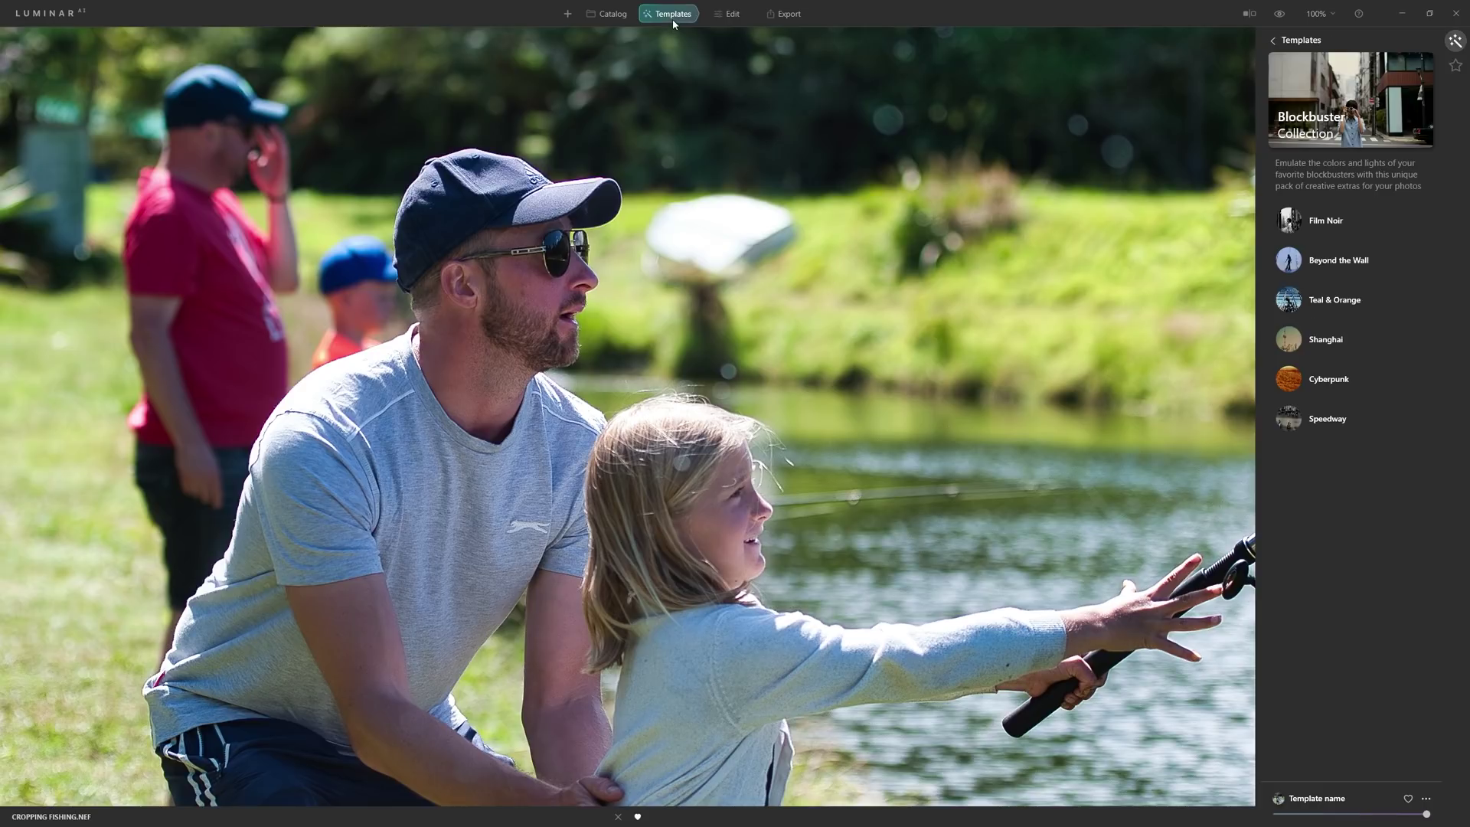
left_click(1456, 67)
left_click(1456, 43)
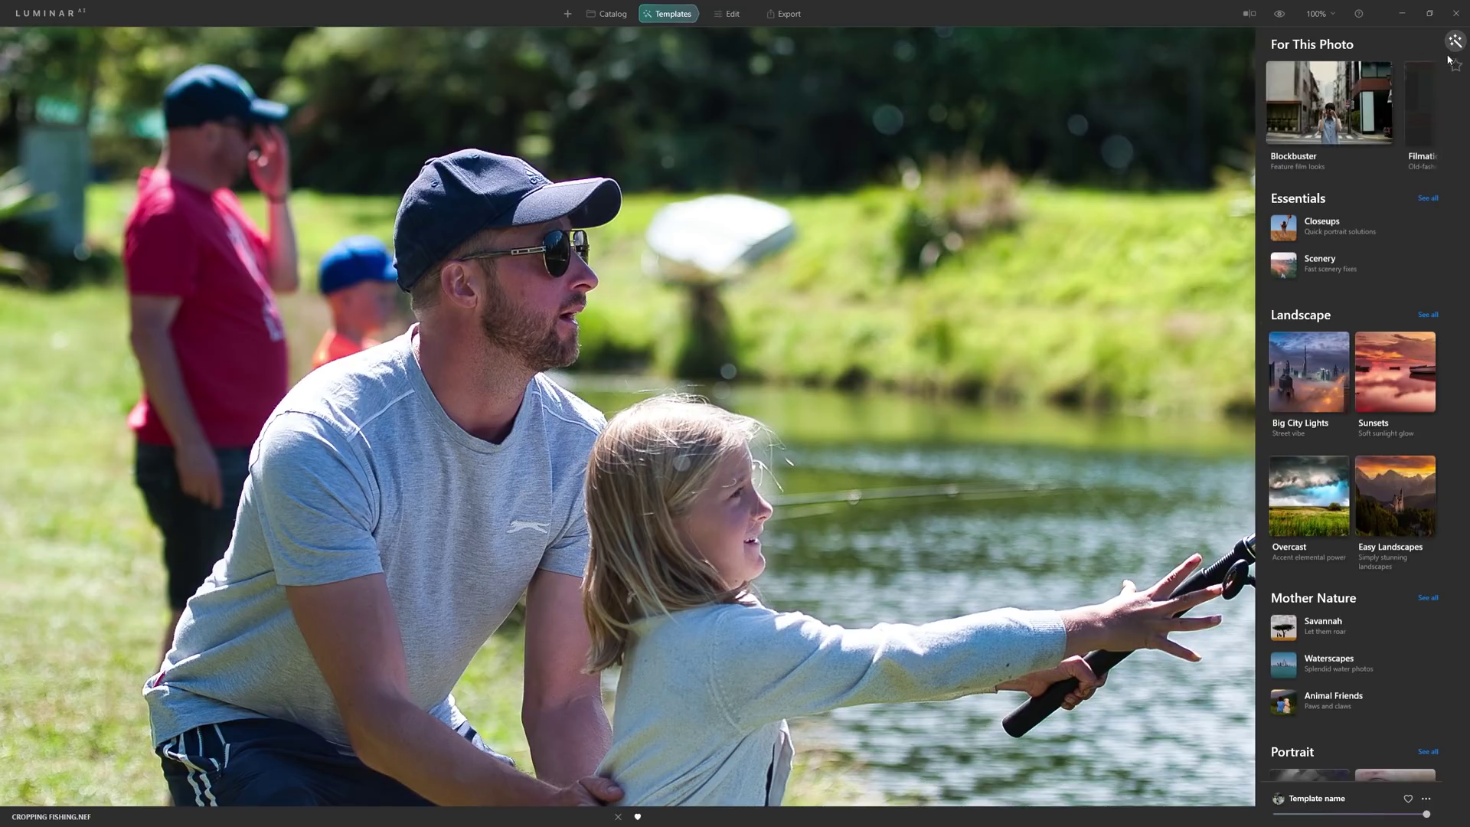
left_click(1455, 66)
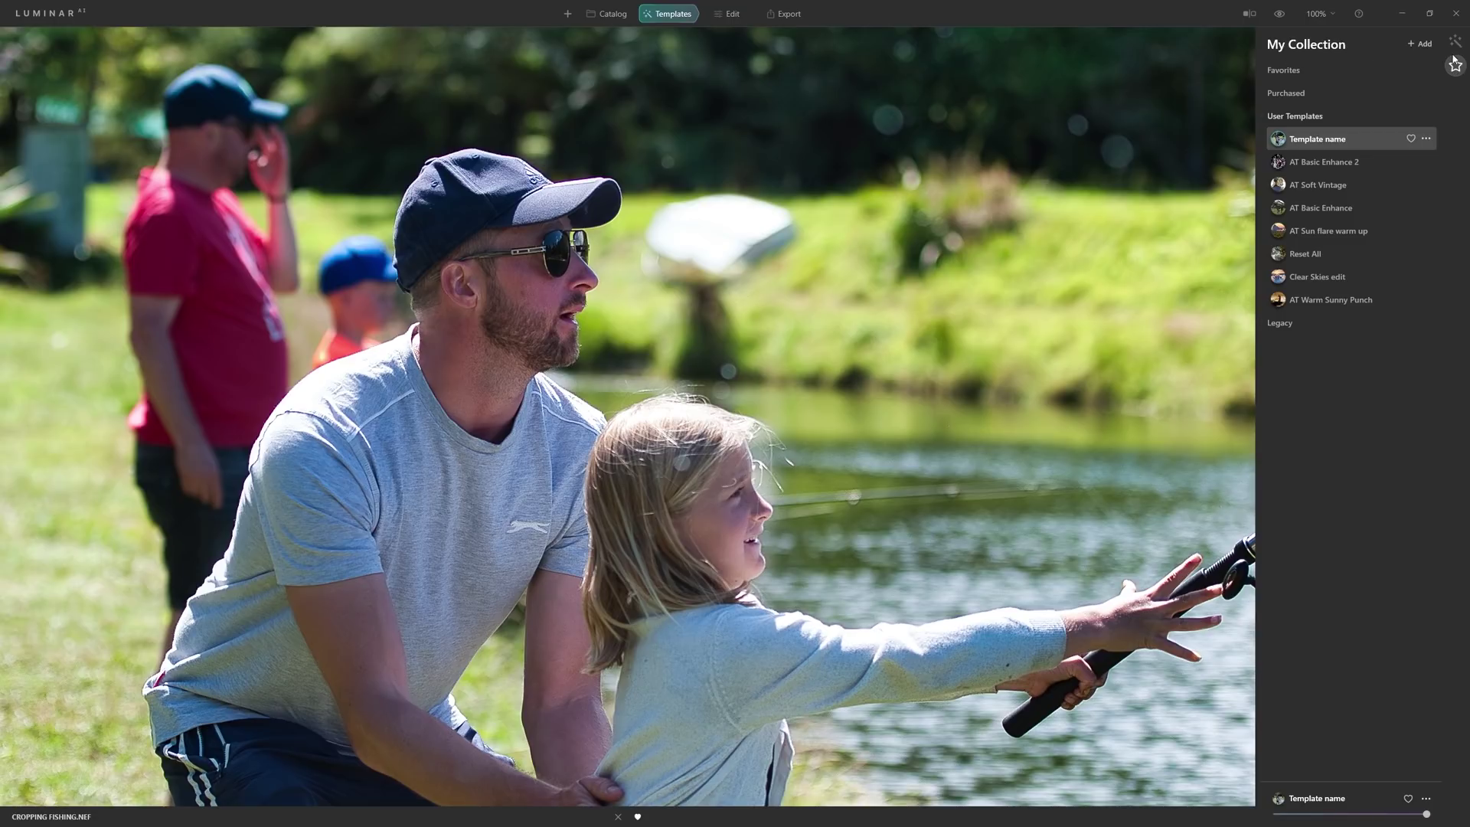
left_click(1264, 116)
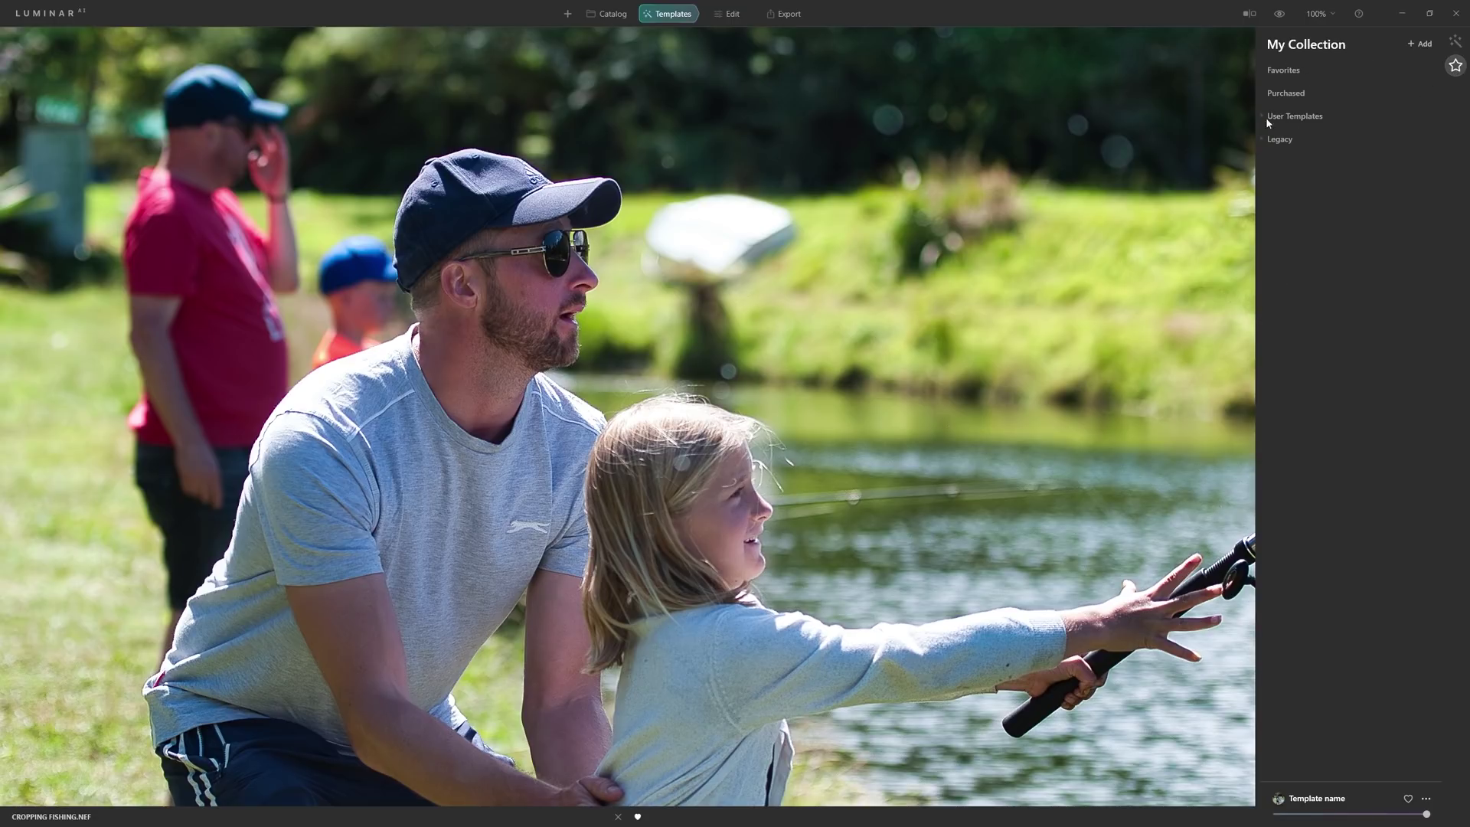
left_click(1261, 115)
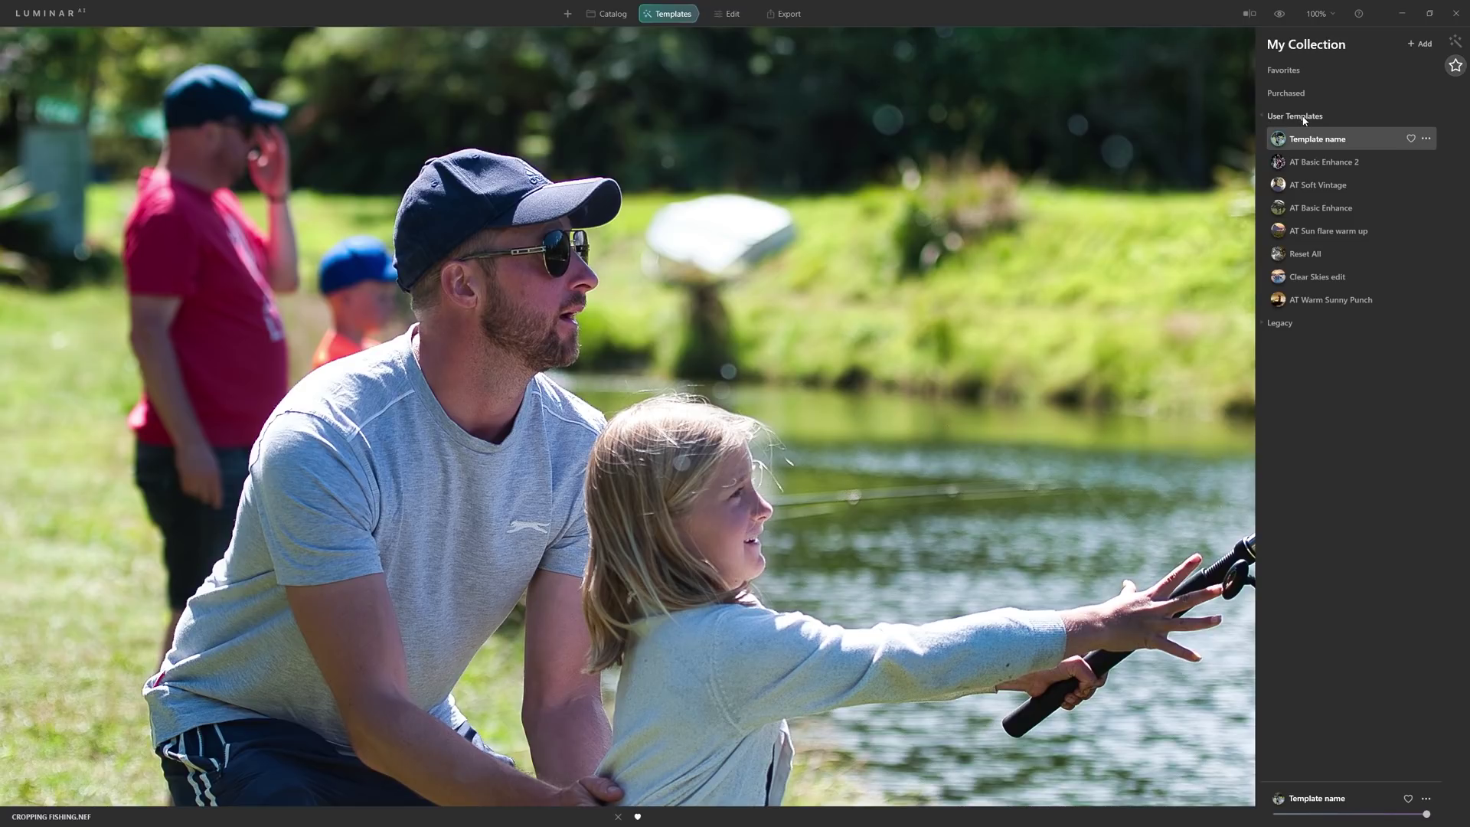
Rename the newly saved user template as AT Basic Enhance 3.
left_click(1425, 139)
left_click(1417, 176)
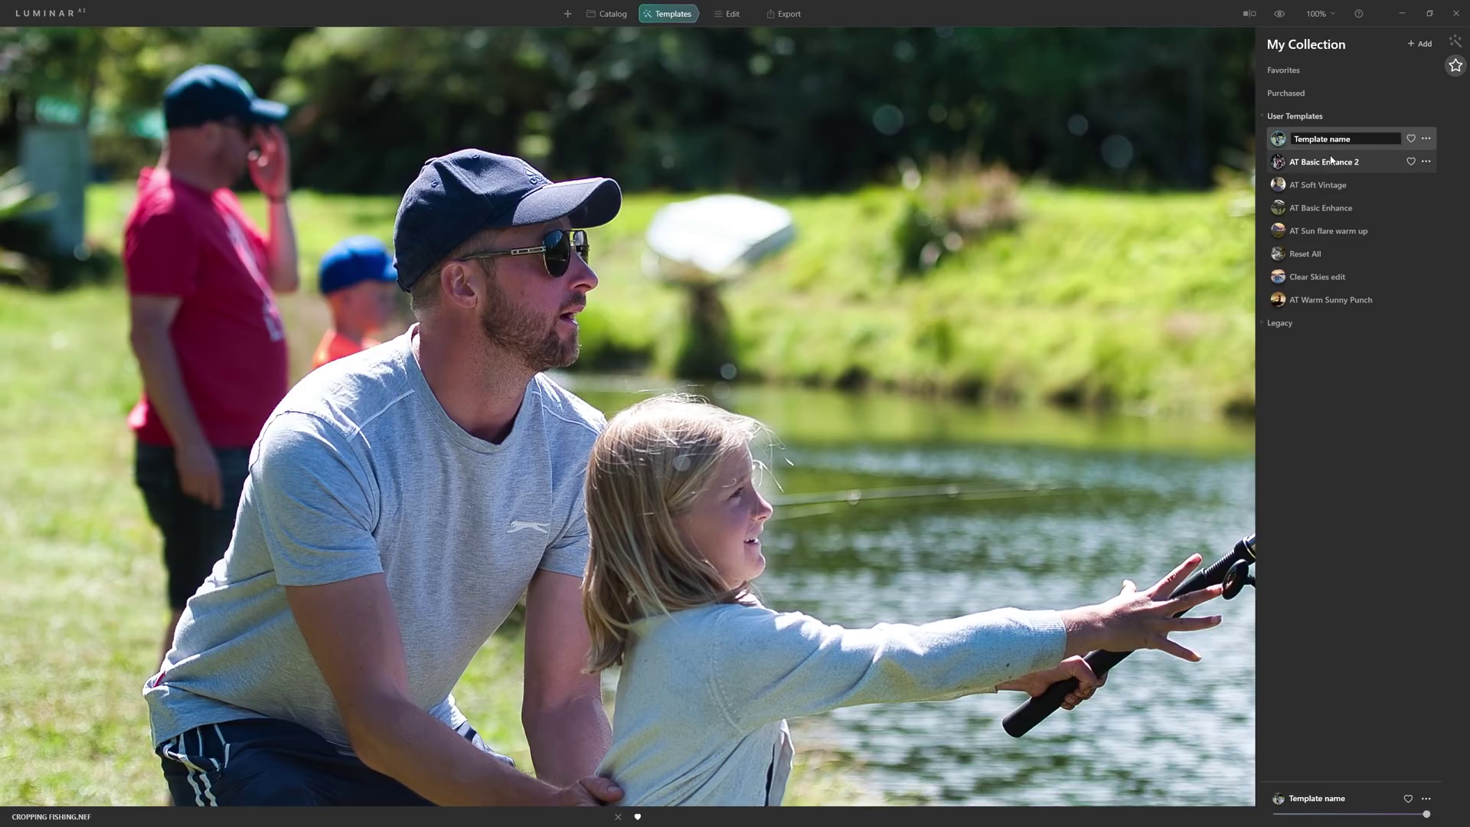
type("AT Basic Enhance 3")
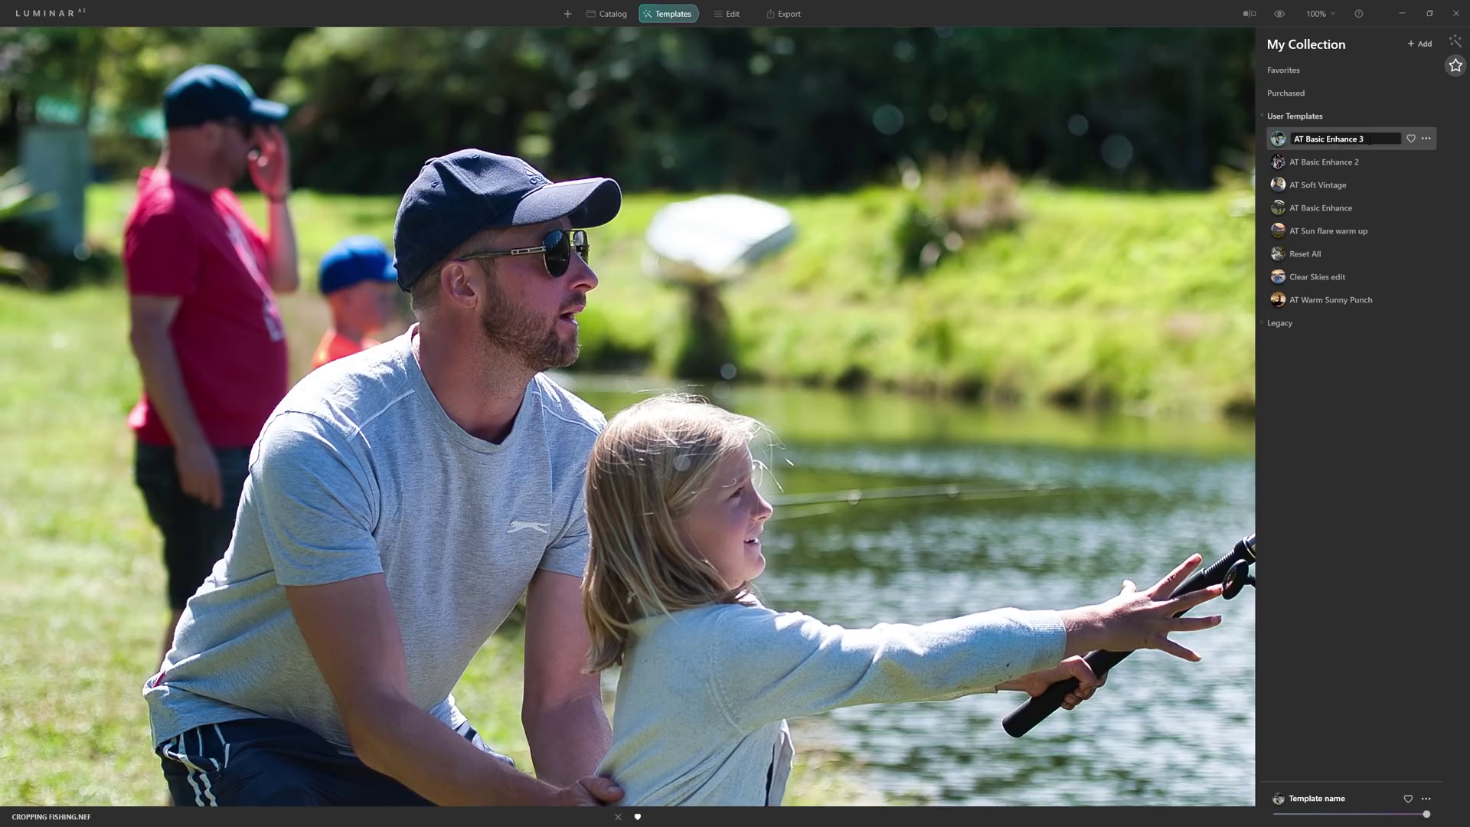
key("Return")
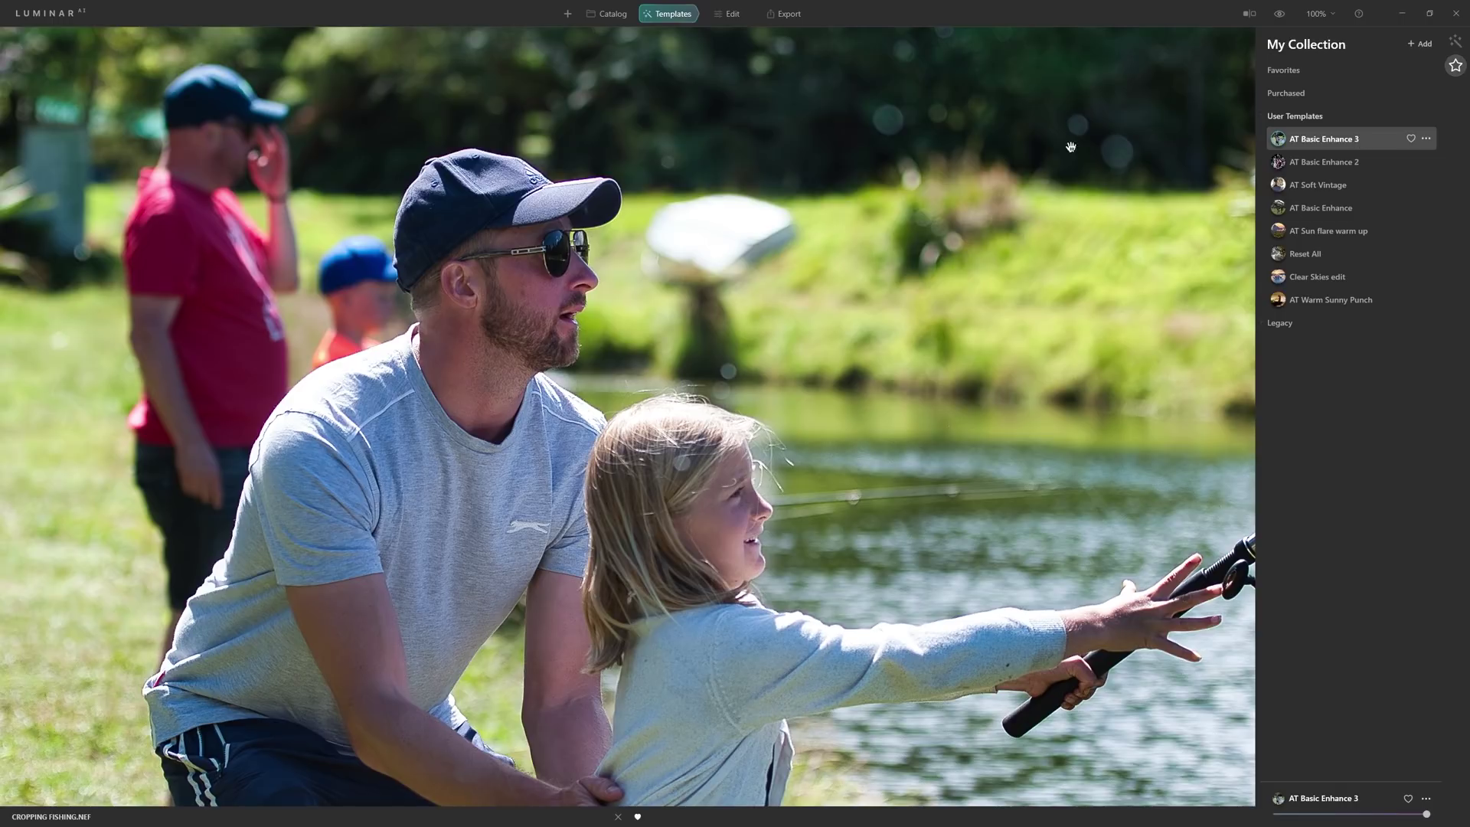
Open Laughing.nef from the Family Photos folder and apply the AT Basic Enhance 3 template to it.
left_click(612, 15)
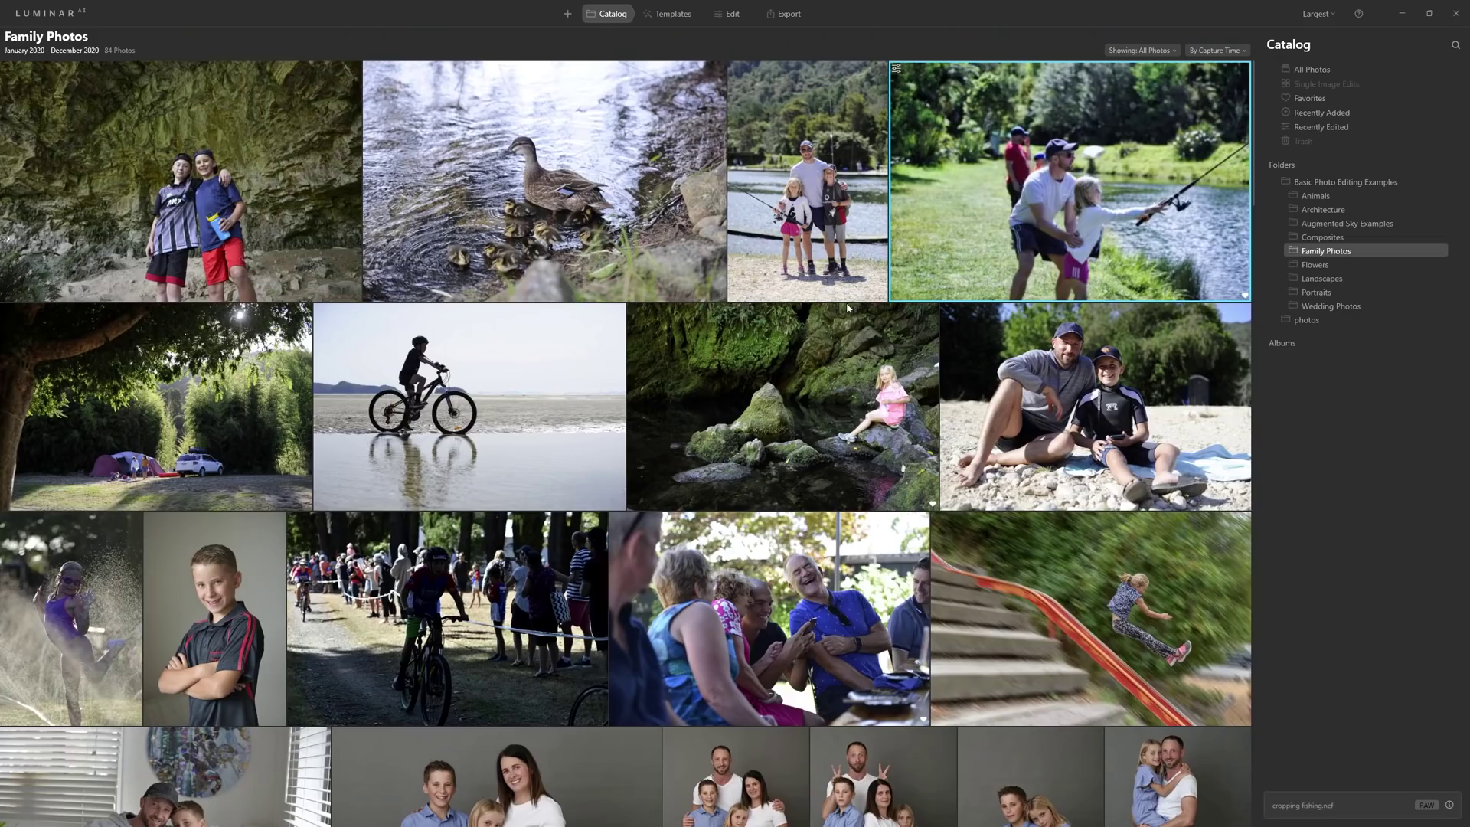
scroll(995, 440, "down", 3)
left_click(762, 445)
double_click(762, 444)
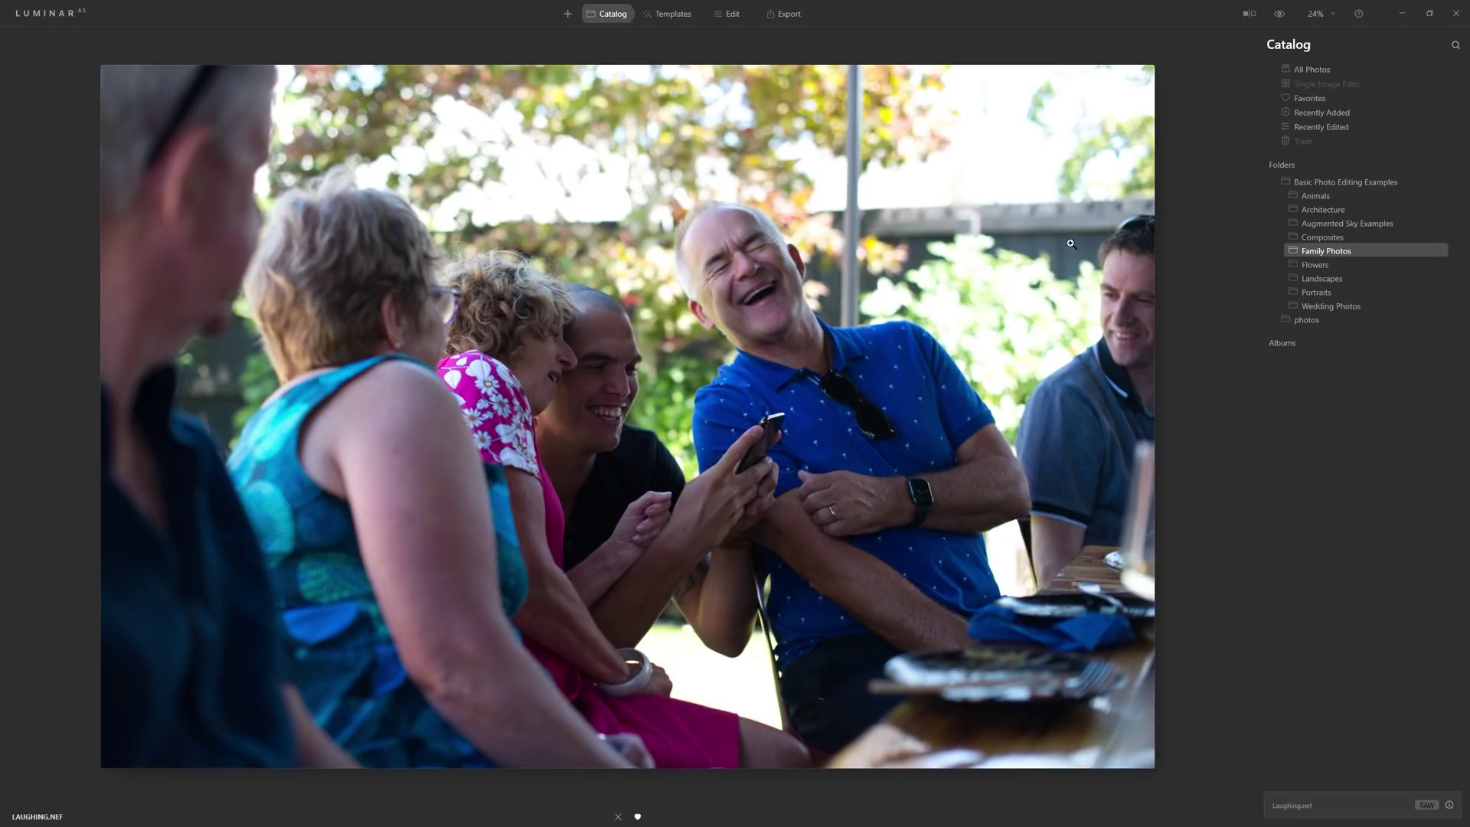
left_click(669, 14)
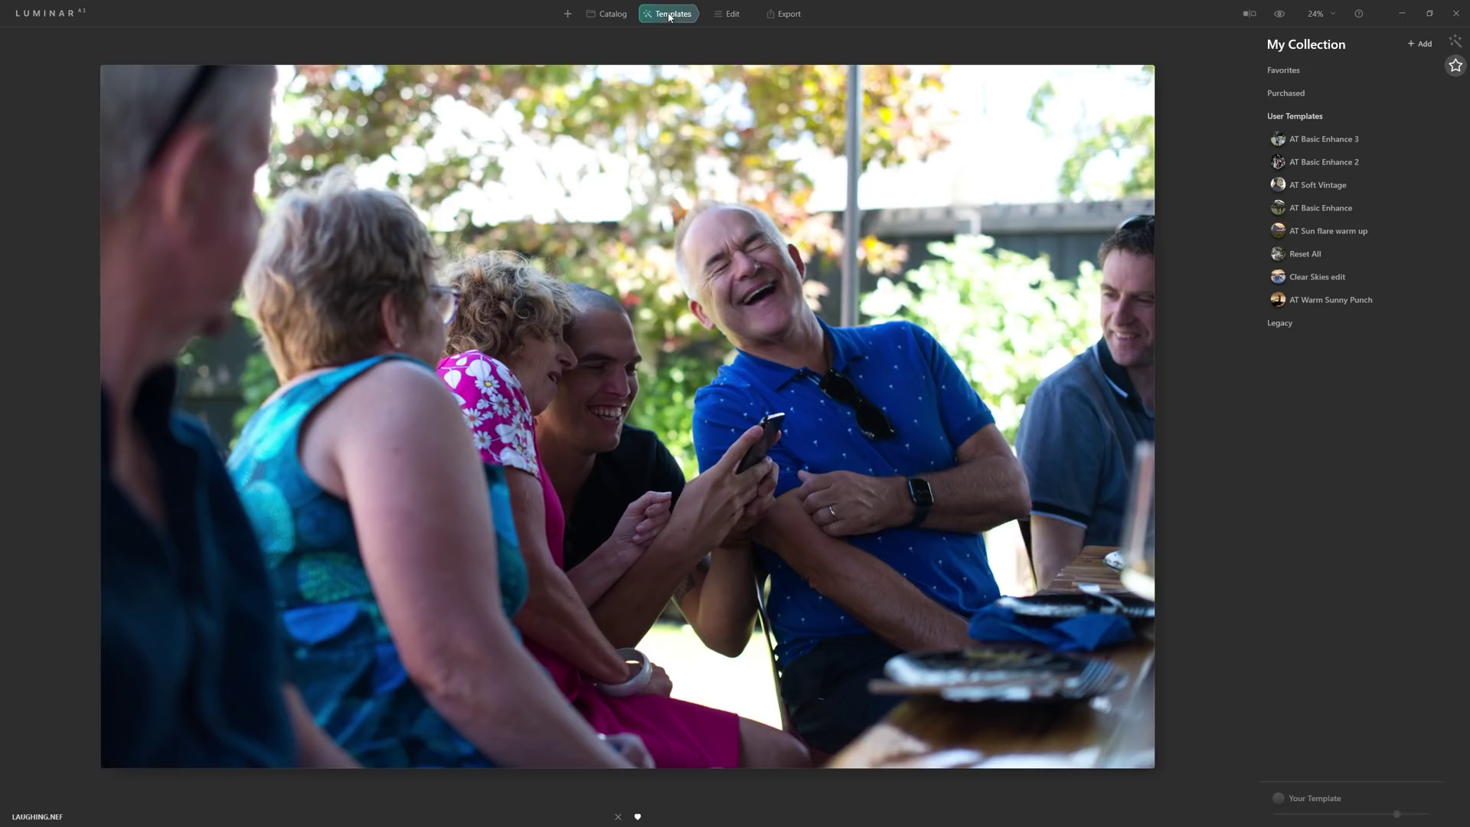
left_click(1318, 143)
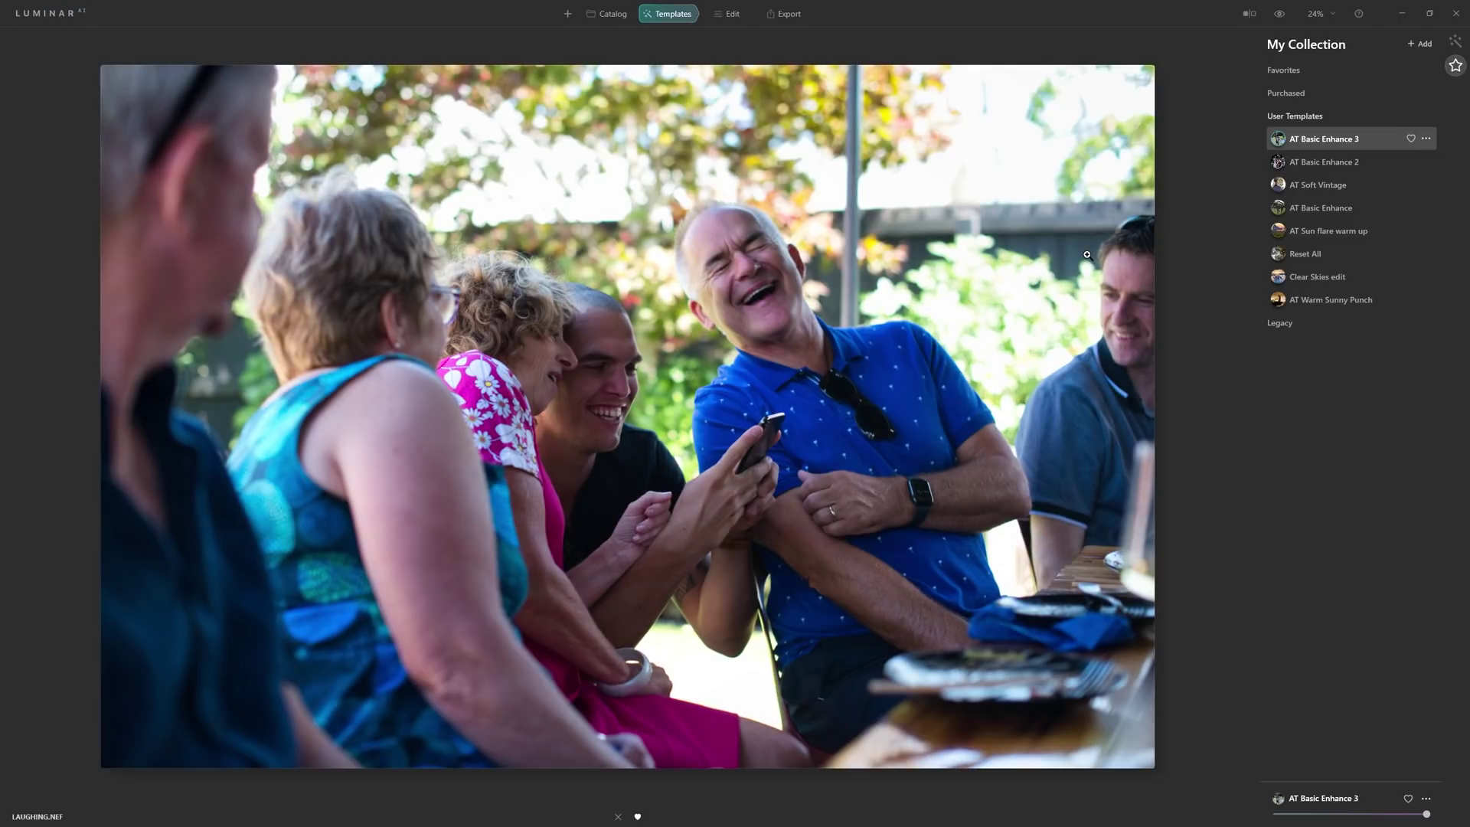
Compare the laughing group photo before and after the template, first in full and at 100% zoom on the smiling man's face.
left_click(1278, 14)
left_click(1277, 17)
left_click(1278, 15)
left_click(1278, 15)
left_click(547, 367)
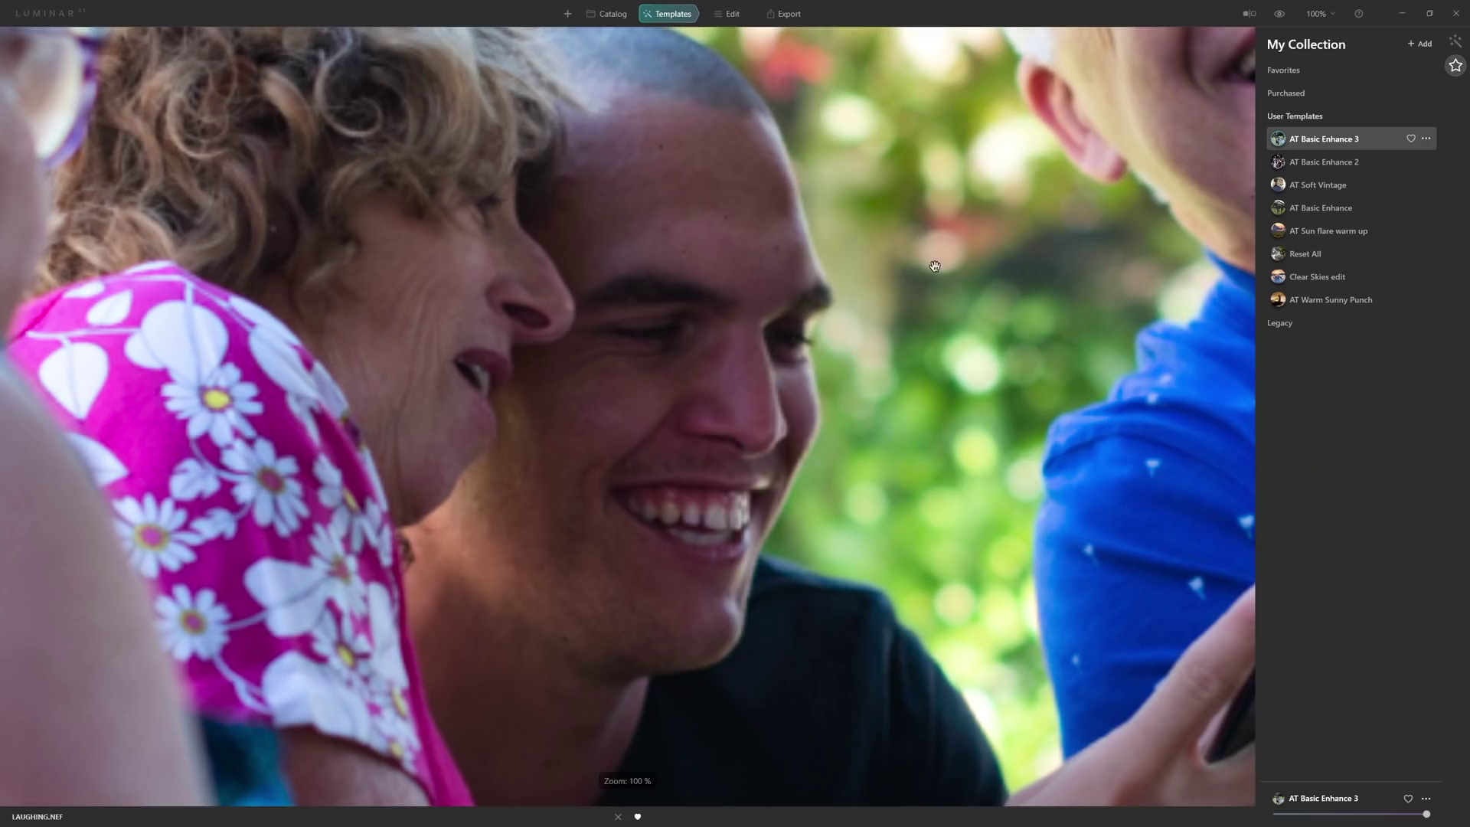
left_click(1278, 14)
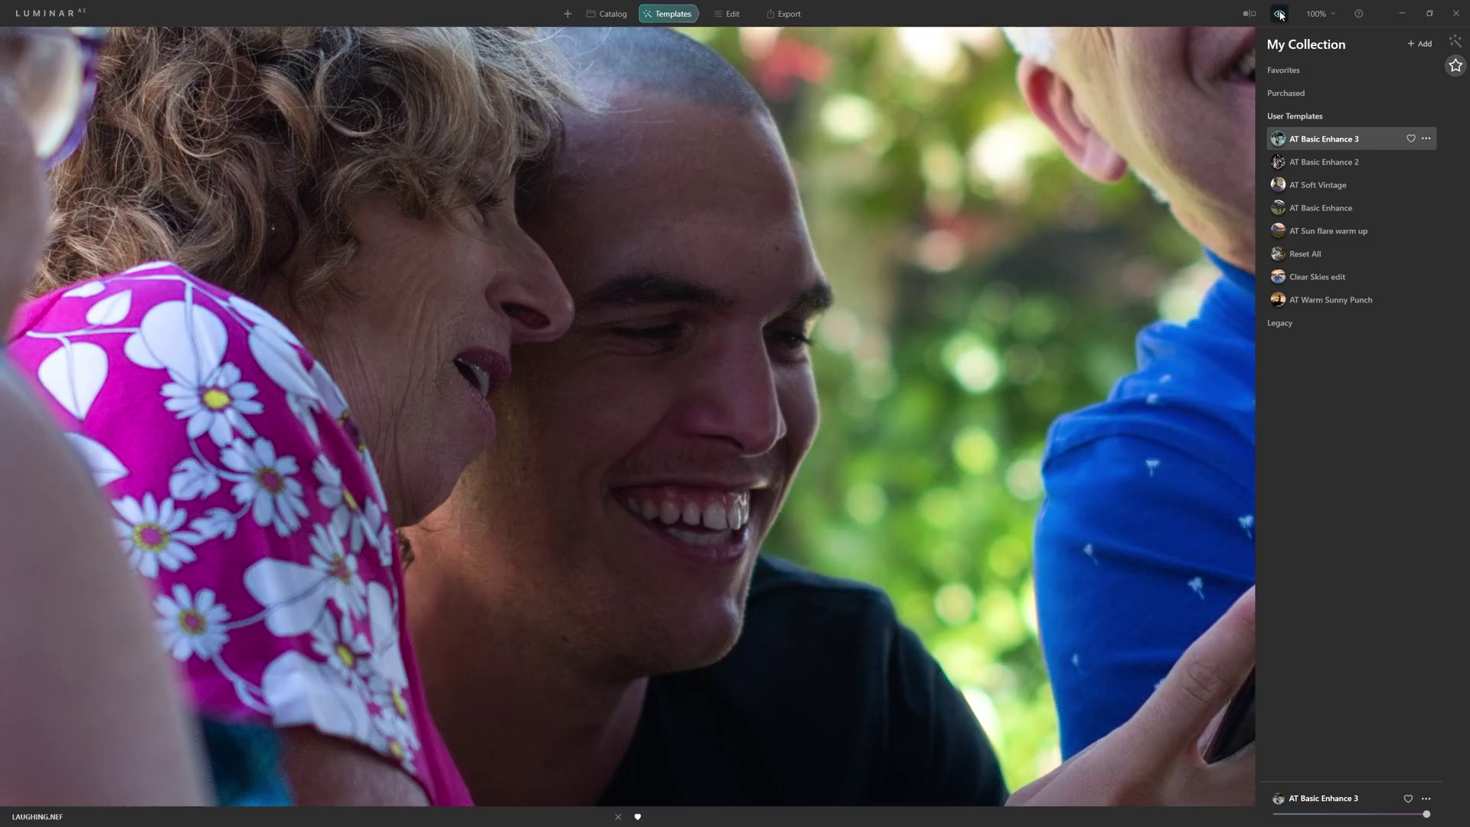
left_click(1279, 14)
left_click(1279, 15)
left_click(1279, 14)
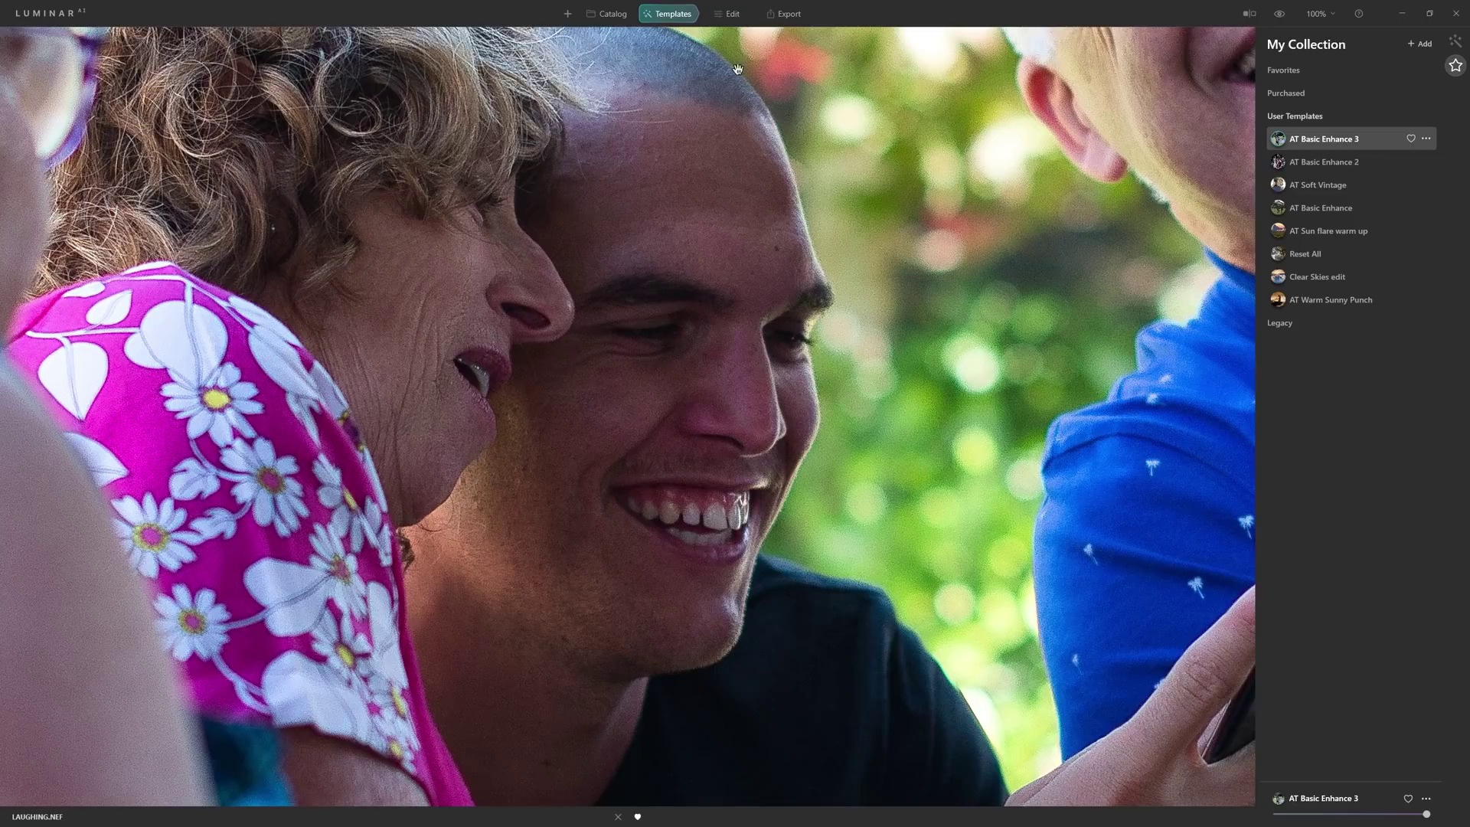
Open the mountain bike race photo from the catalog, apply AT Basic Enhance 3 and check it against the original.
left_click(608, 14)
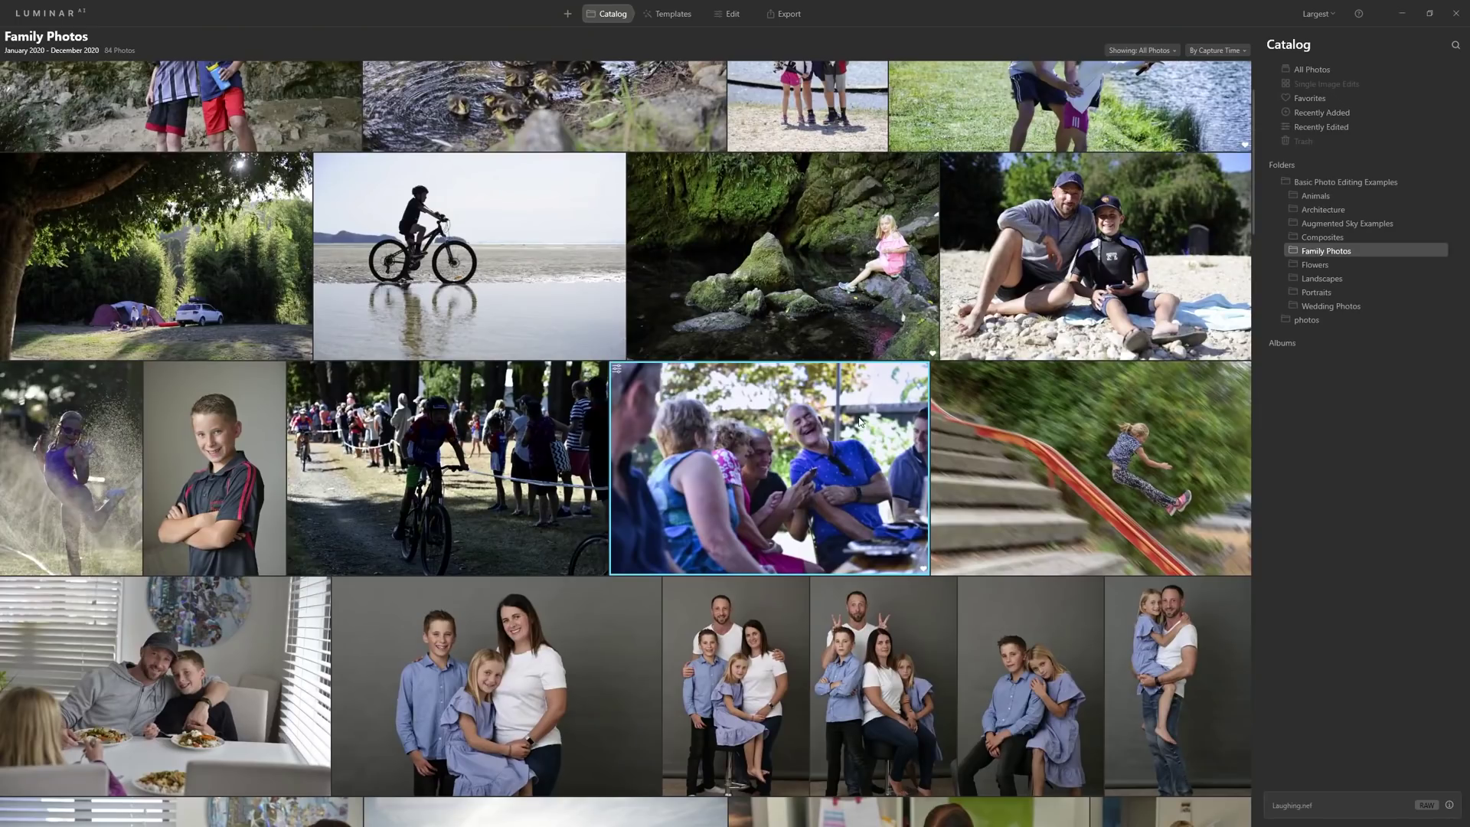
double_click(457, 455)
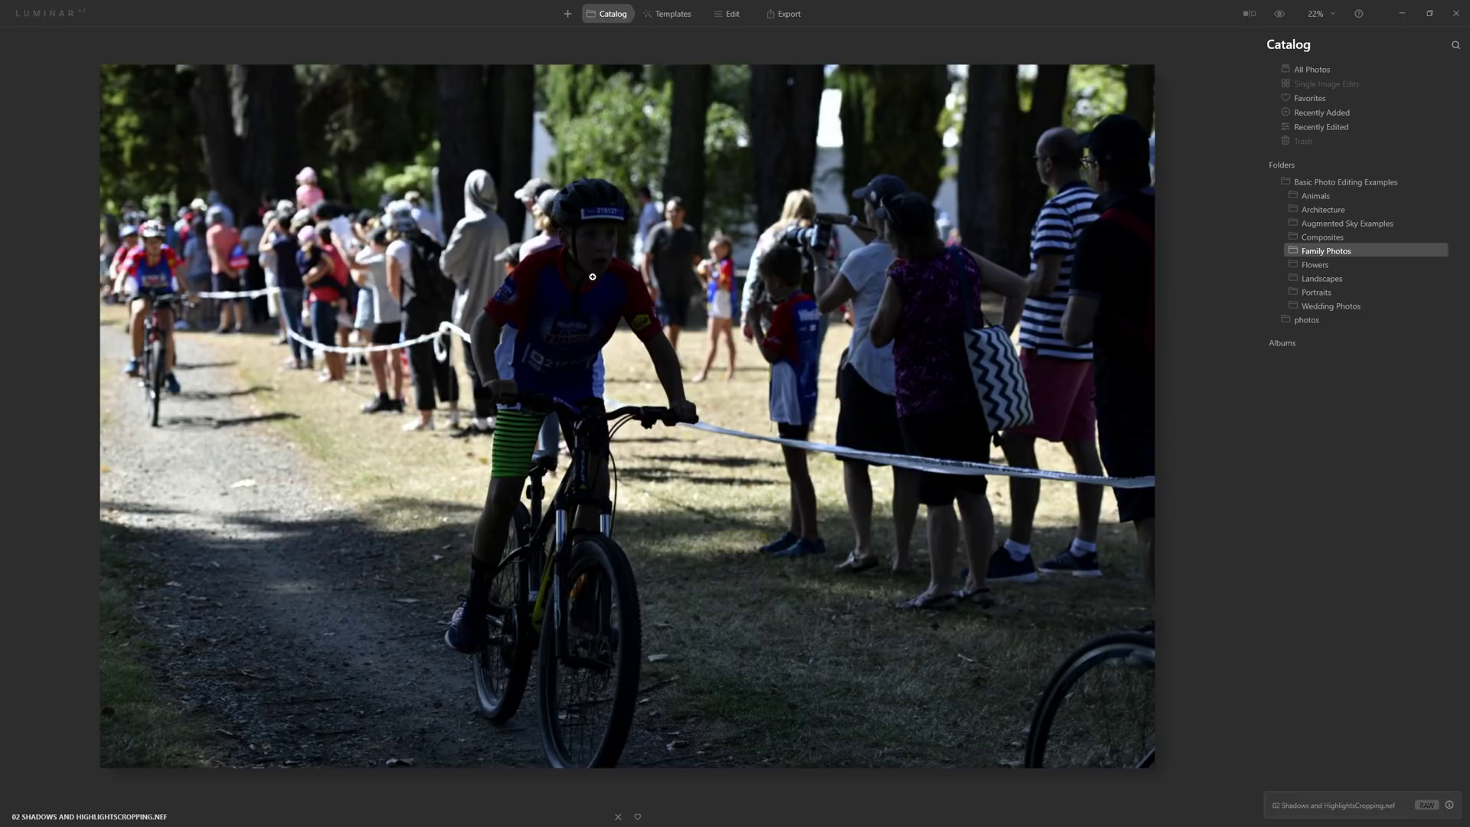
left_click(667, 13)
left_click(1324, 139)
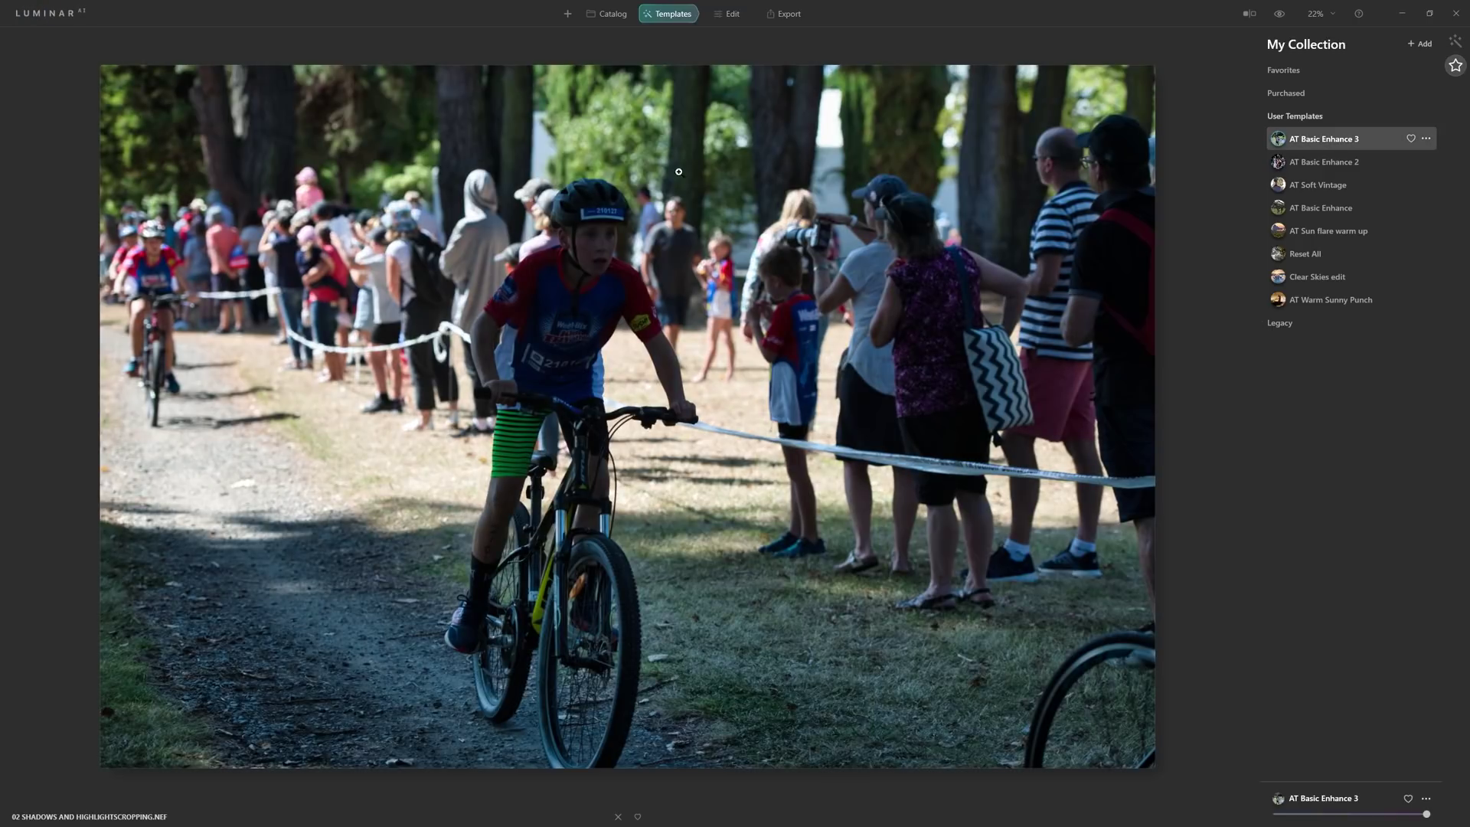
left_click(1277, 14)
Raise the bike race photo's Exposure to 1.21 in the Light tool and compare the result with the original.
left_click(728, 14)
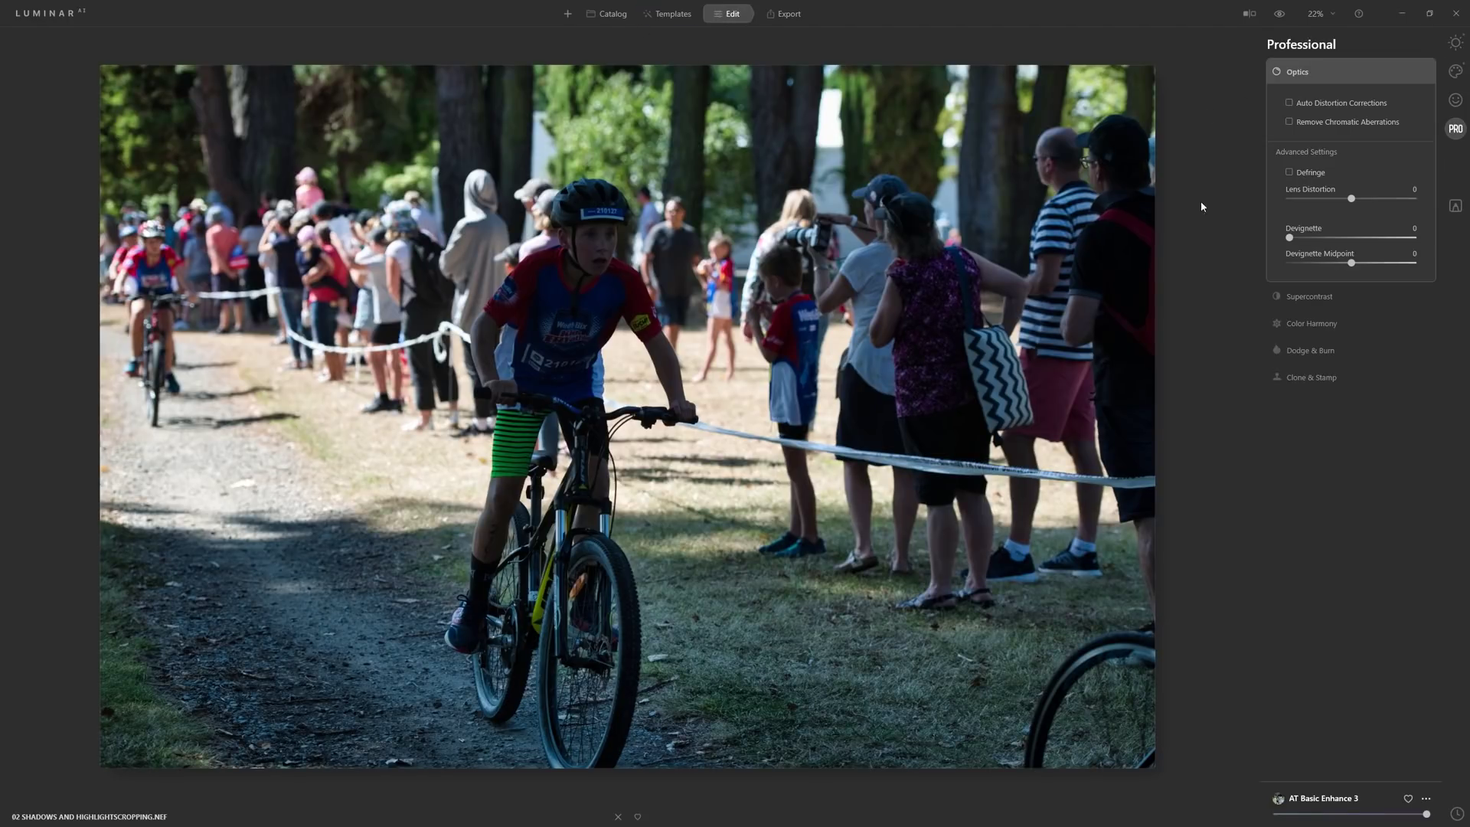
left_click(1455, 42)
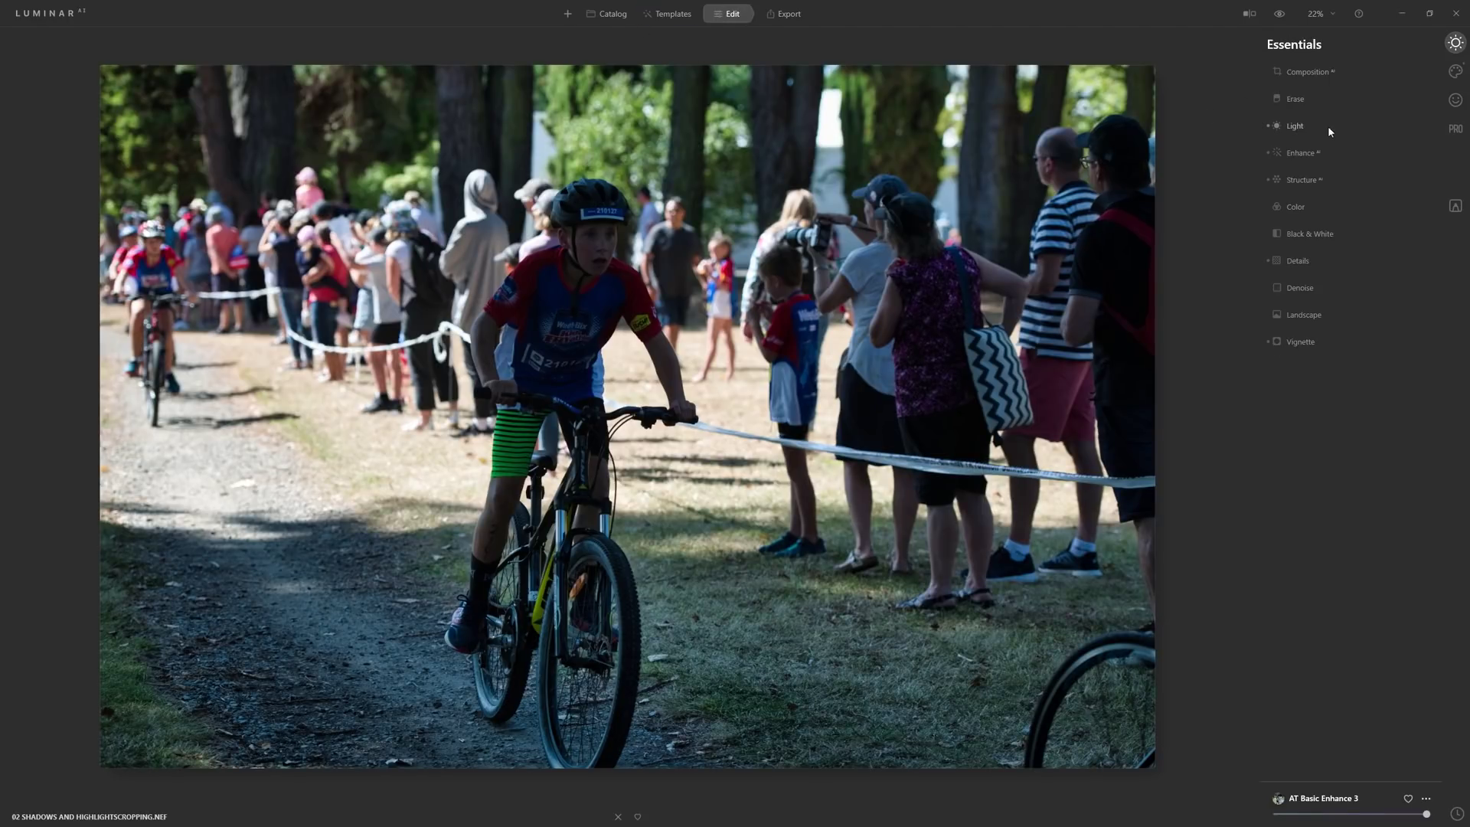
left_click(1295, 126)
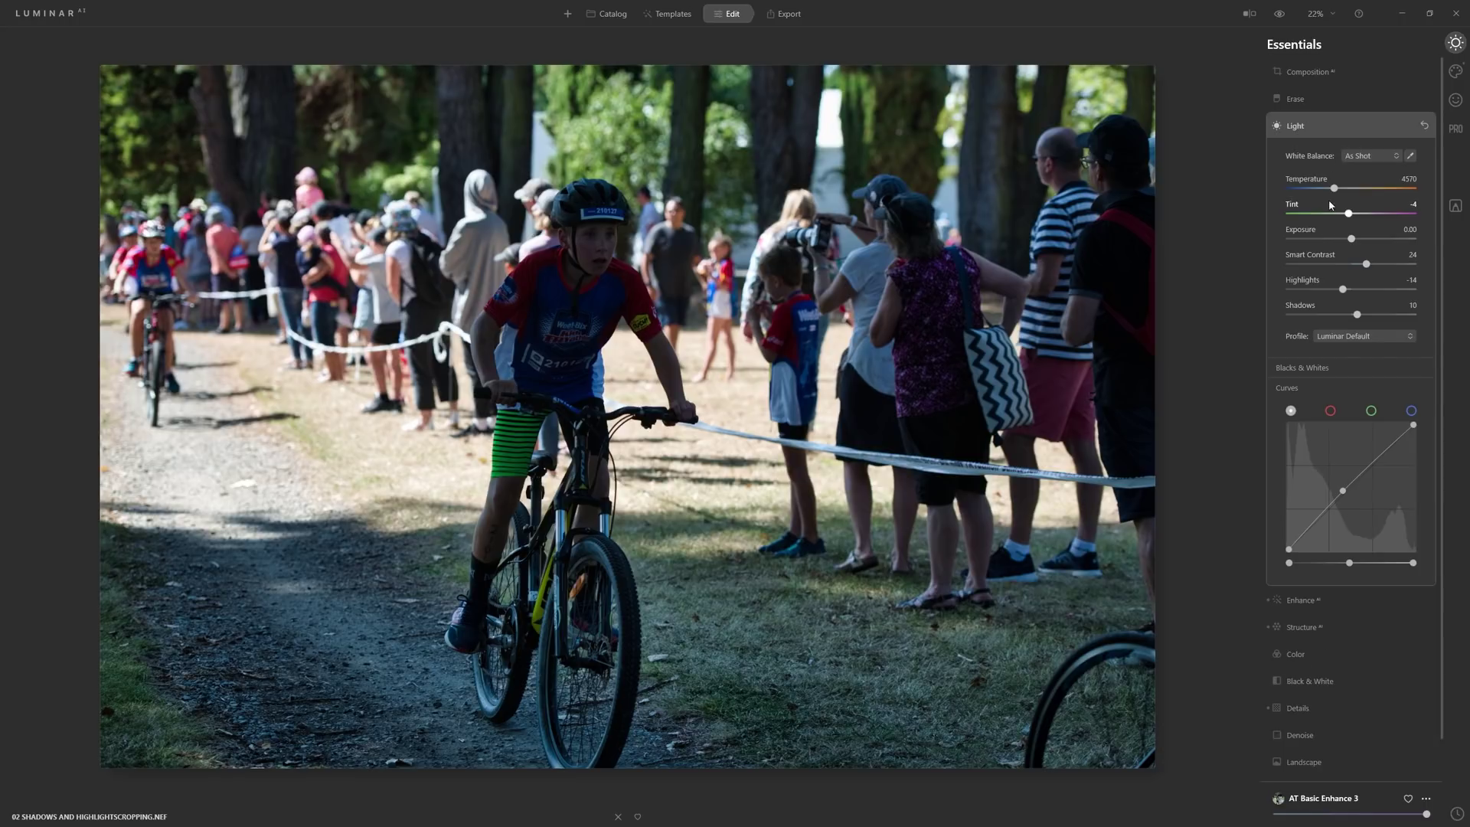
left_click_drag(1352, 240, 1368, 248)
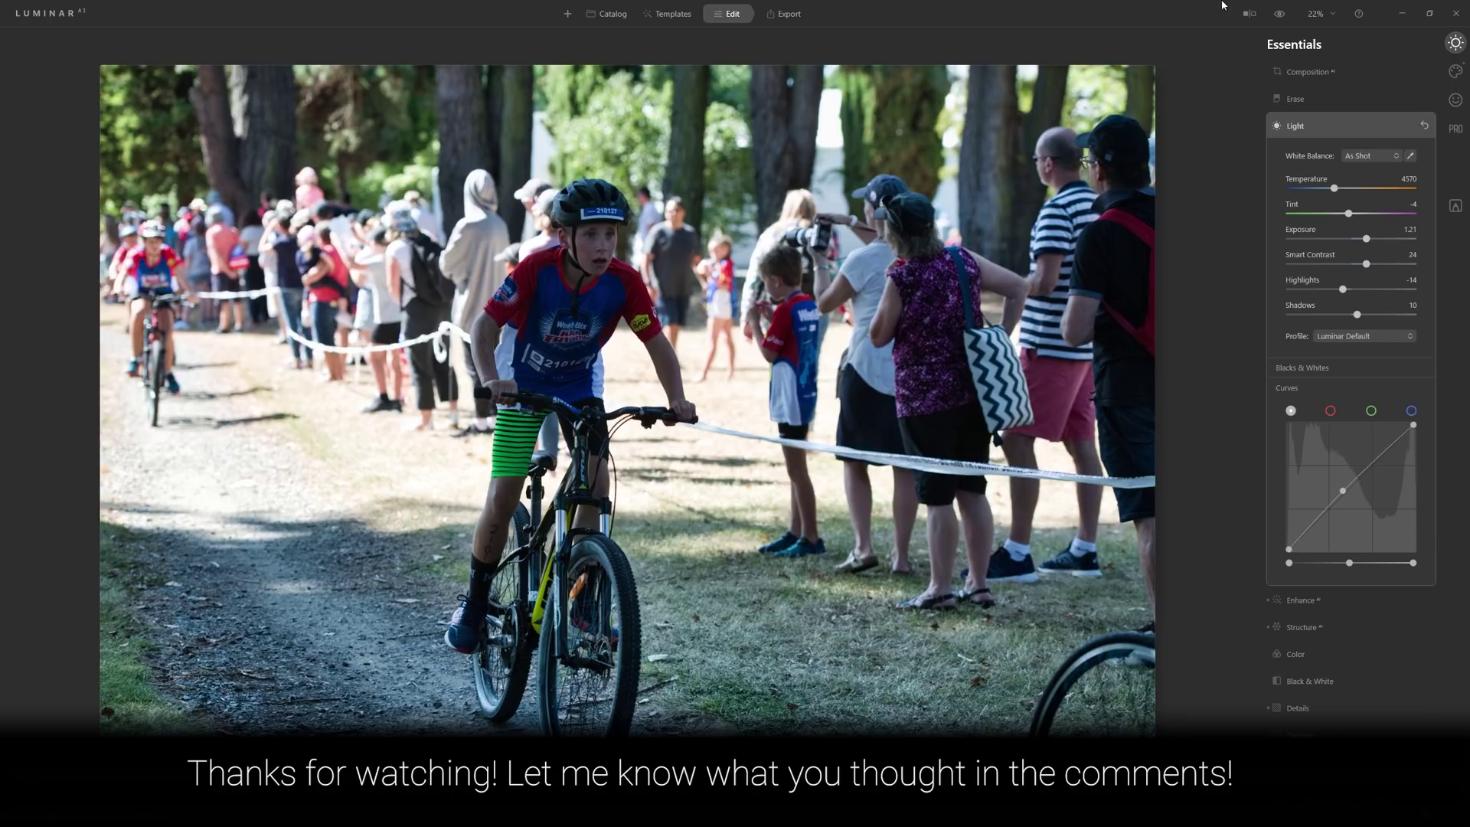
left_click(1280, 14)
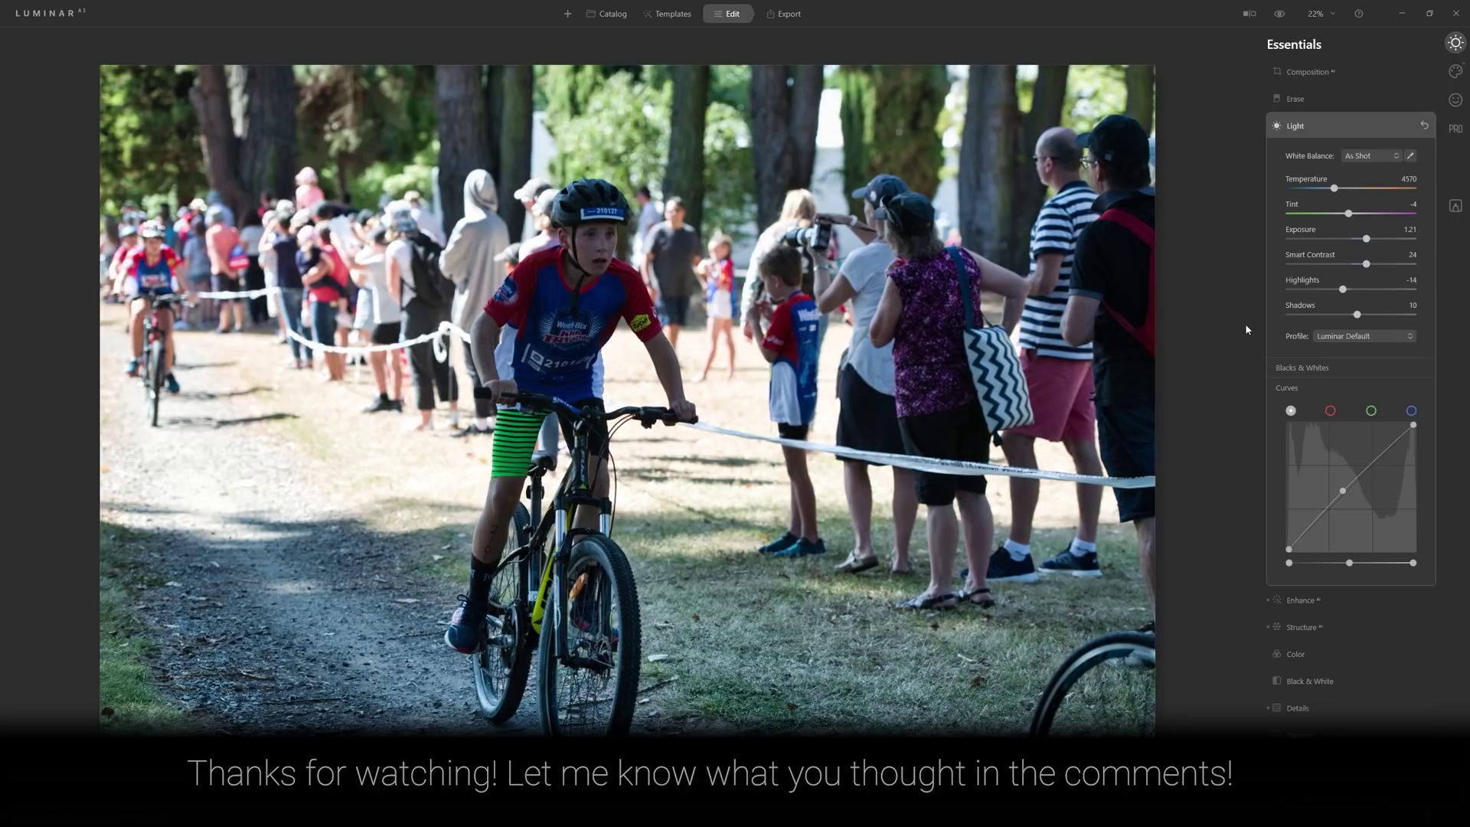
Open the studio family portrait with the father making V signs and apply the AT Basic Enhance 3 template.
key("g")
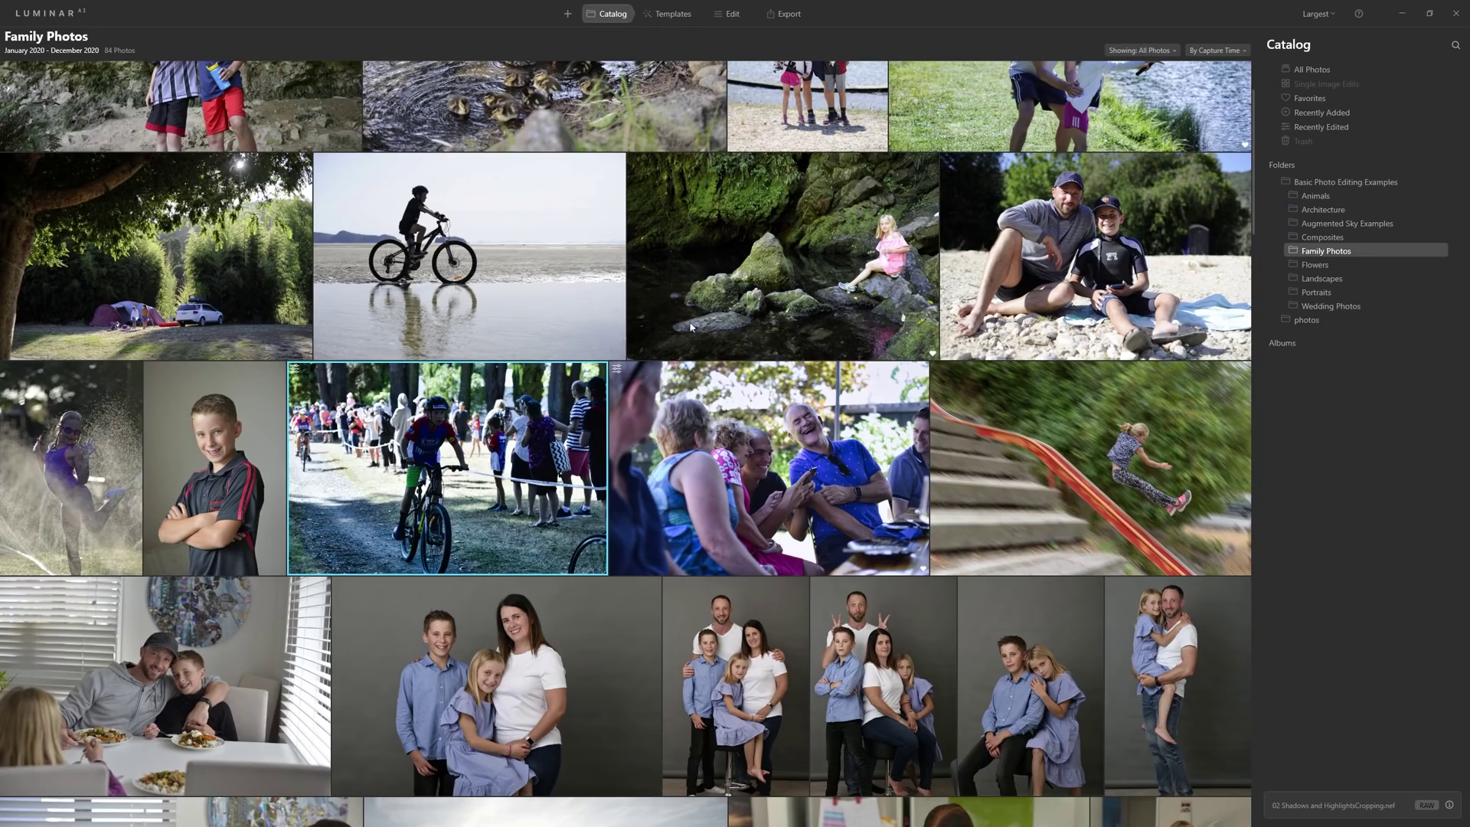
double_click(870, 663)
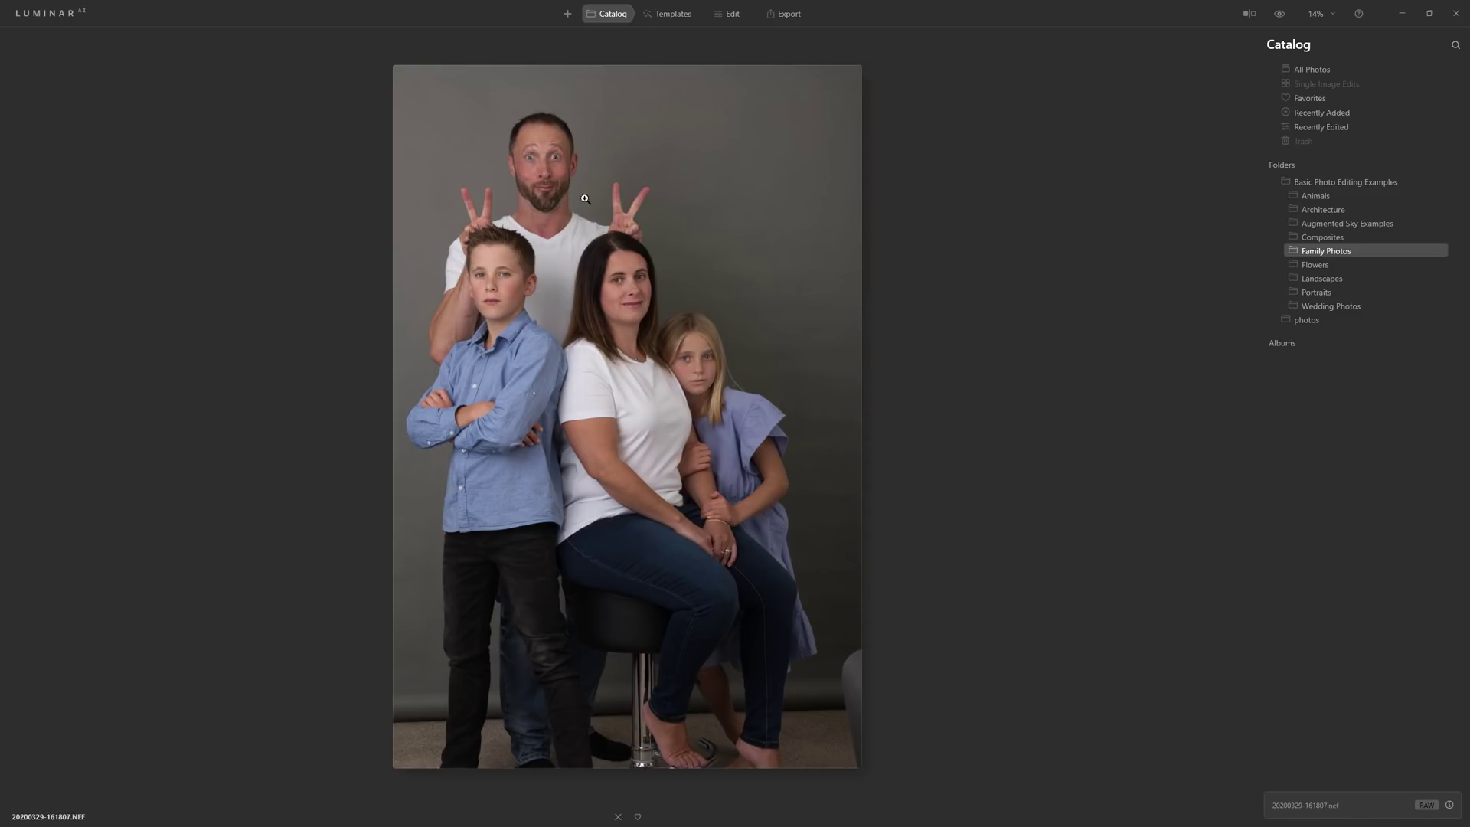
left_click(691, 14)
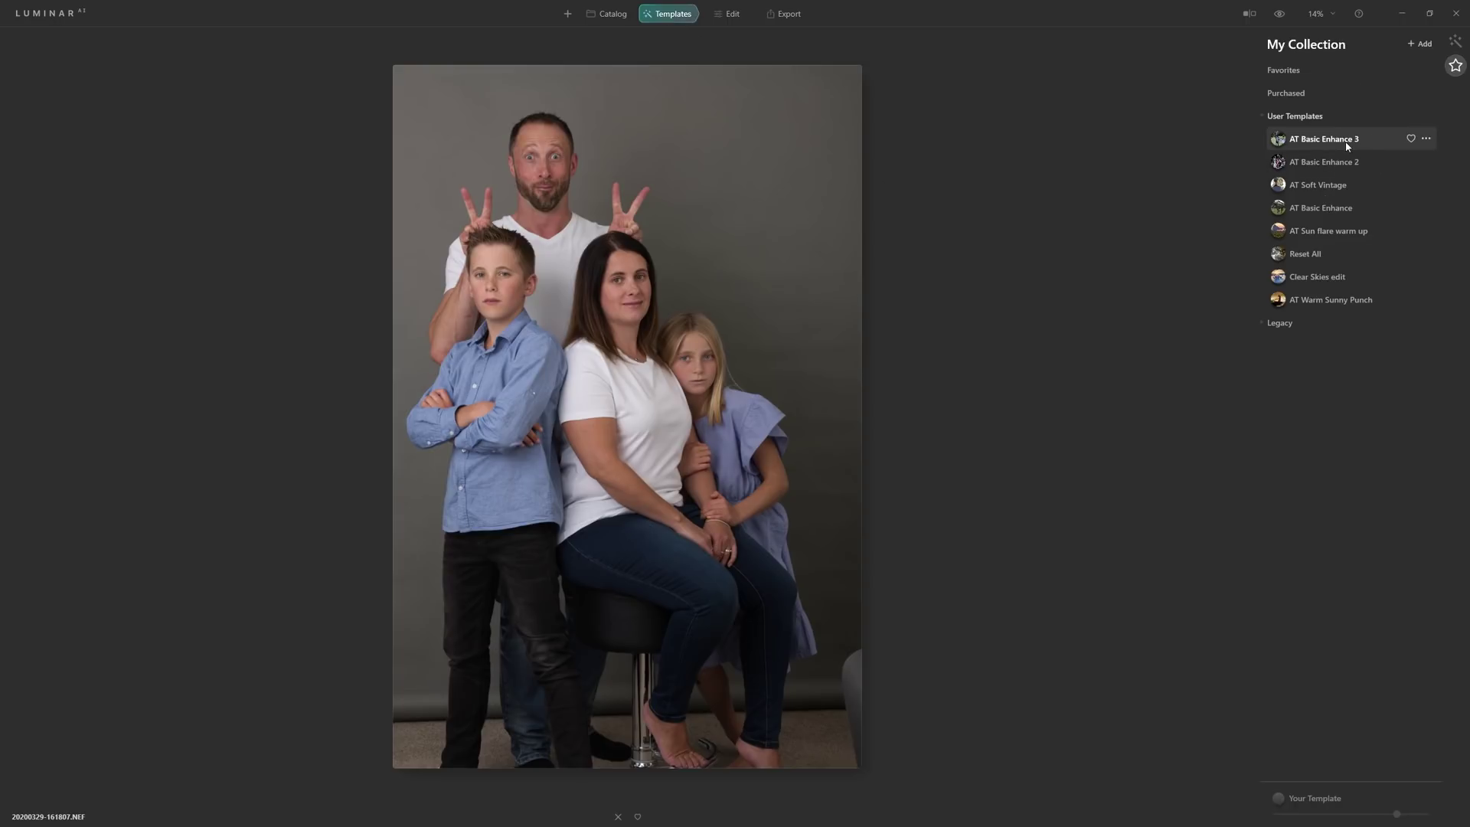
left_click(1346, 144)
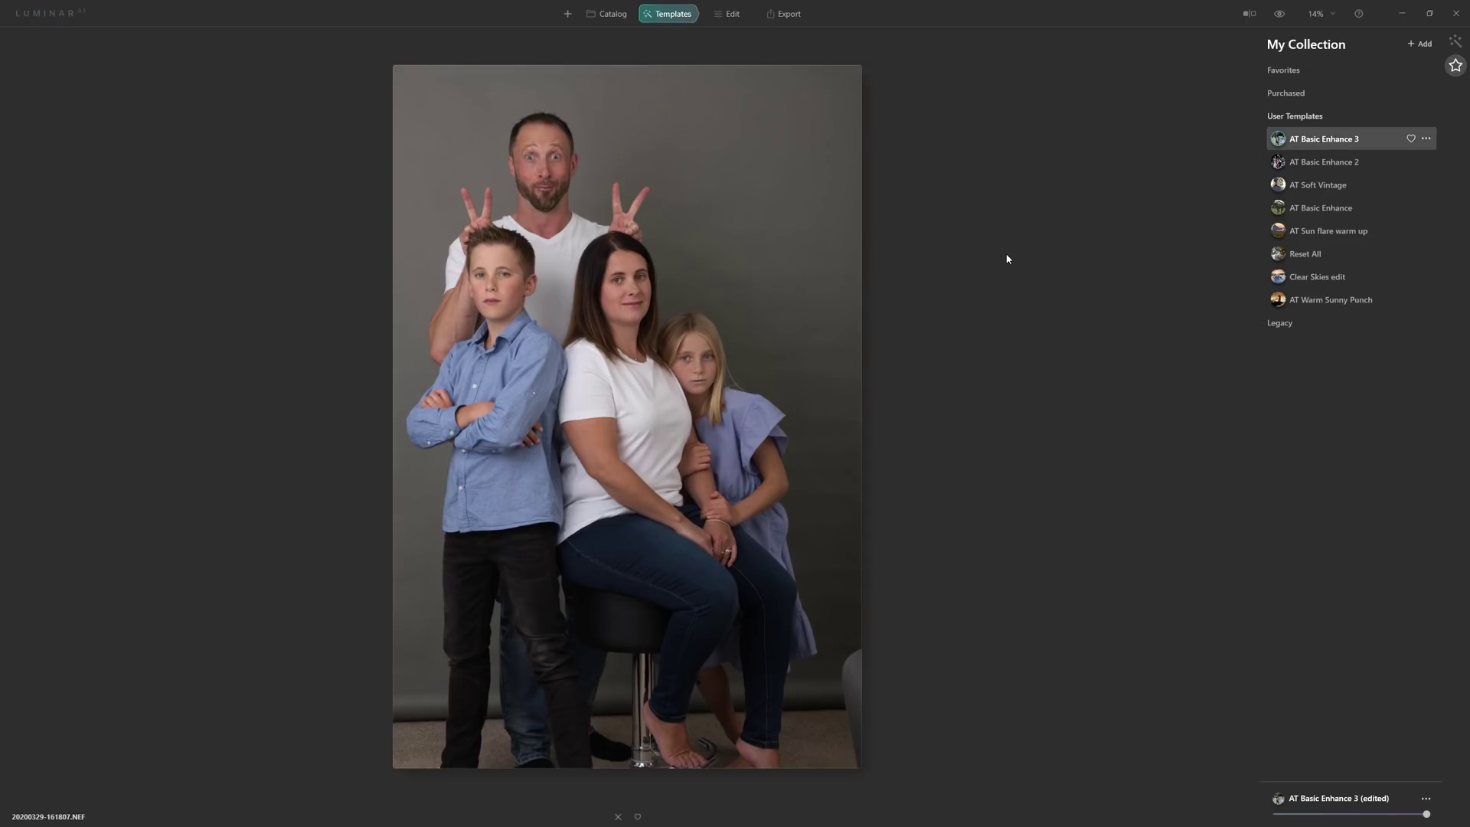
Compare the family portrait before and after the applied template.
left_click(1277, 19)
left_click(1278, 20)
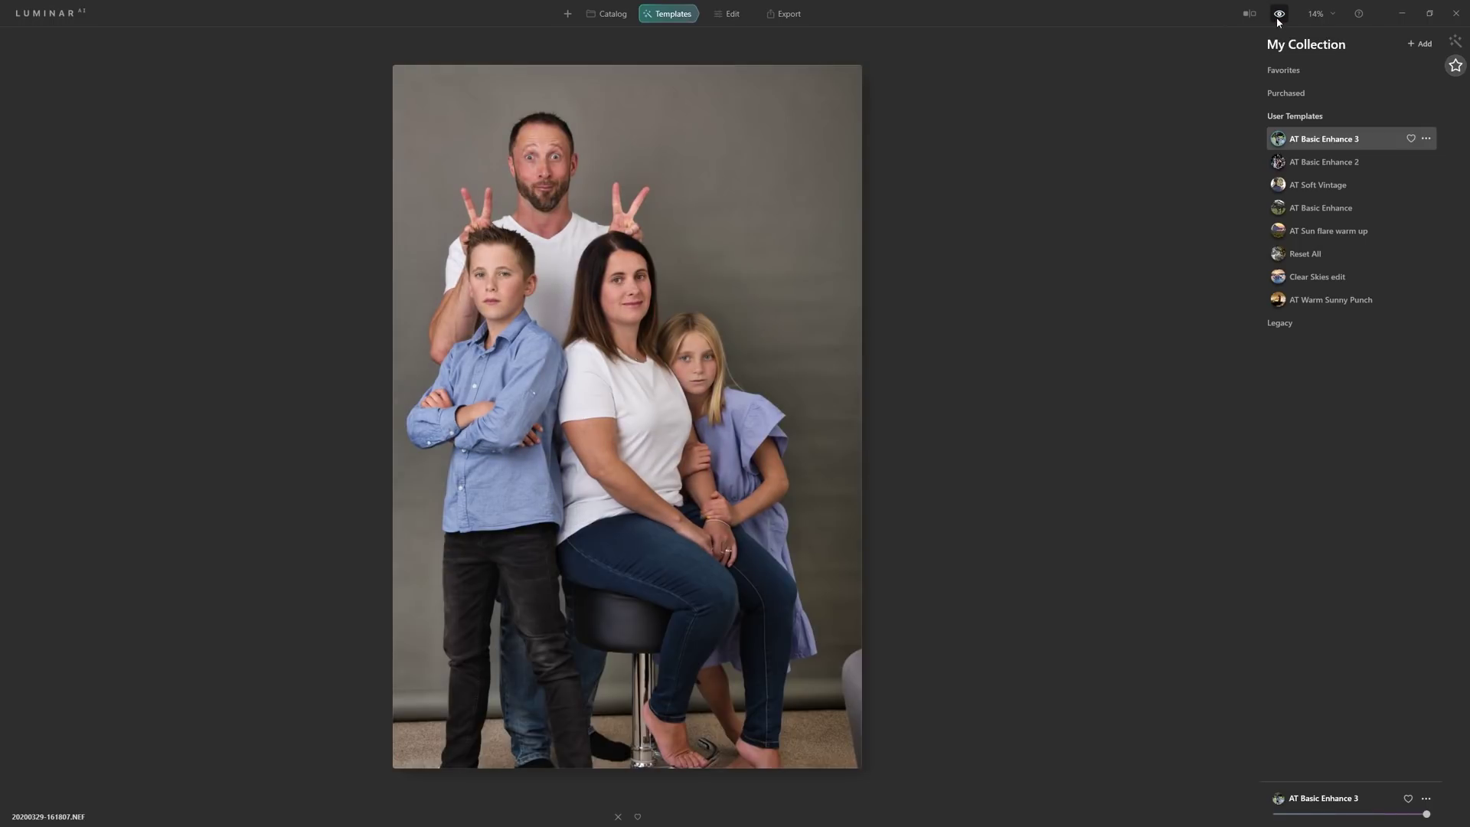
left_click(1278, 19)
left_click(1277, 19)
Crop the family portrait with Composition AI at a 2:3 ratio and shift the crop slightly toward the photo's left side.
left_click(743, 16)
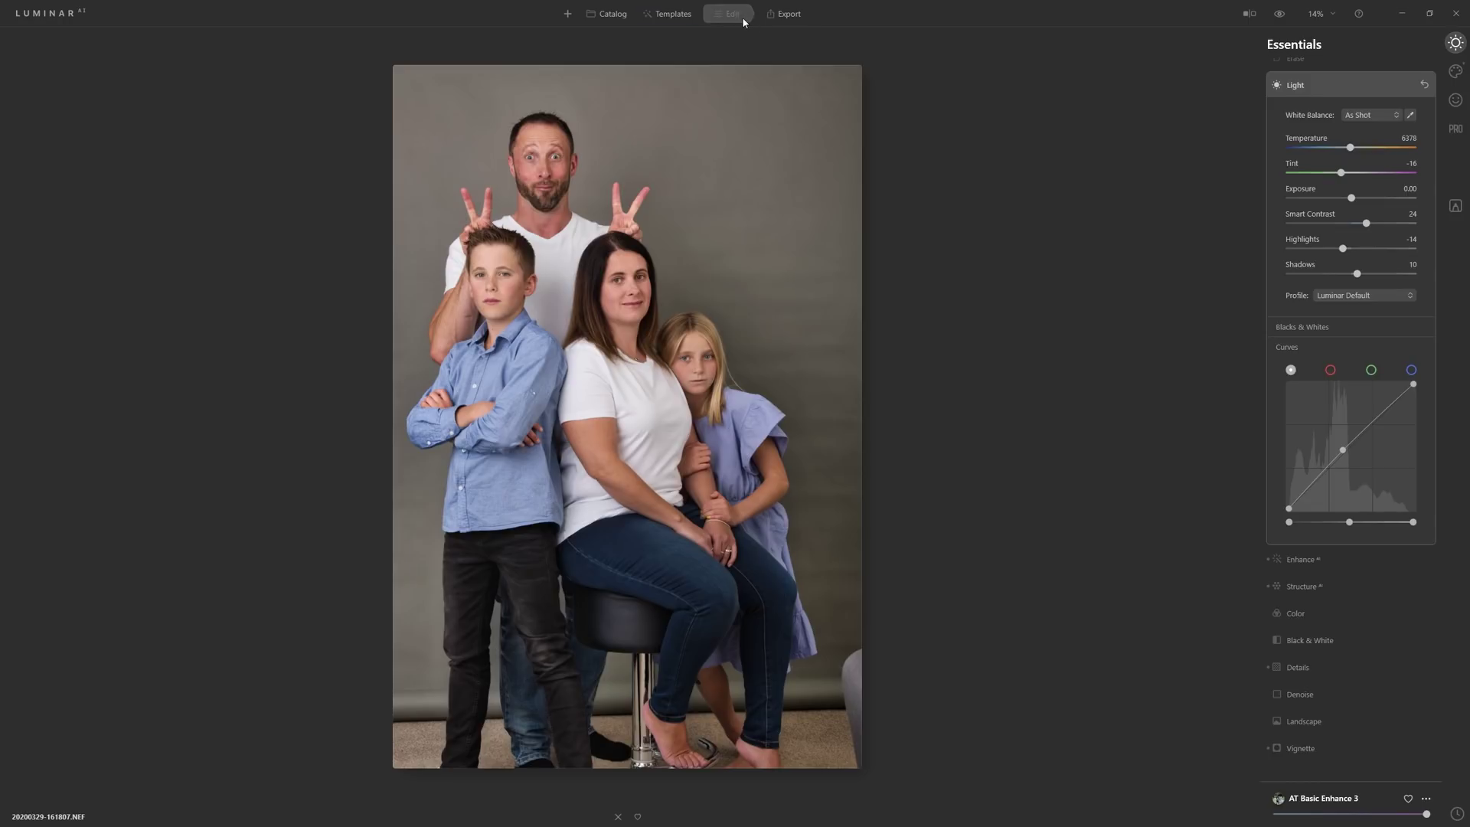
scroll(1306, 92, "up", 1)
left_click(1311, 74)
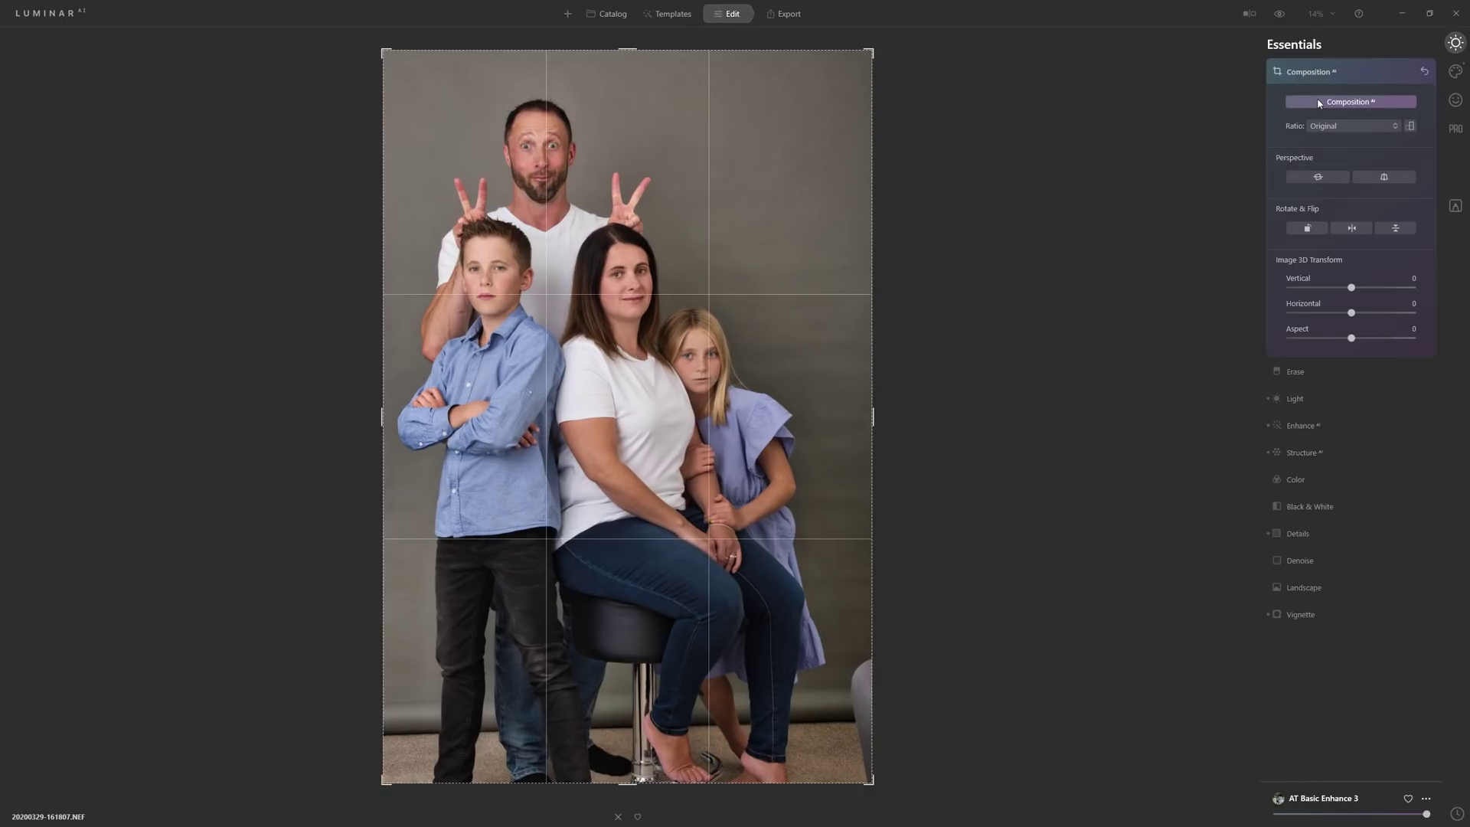
left_click(1325, 103)
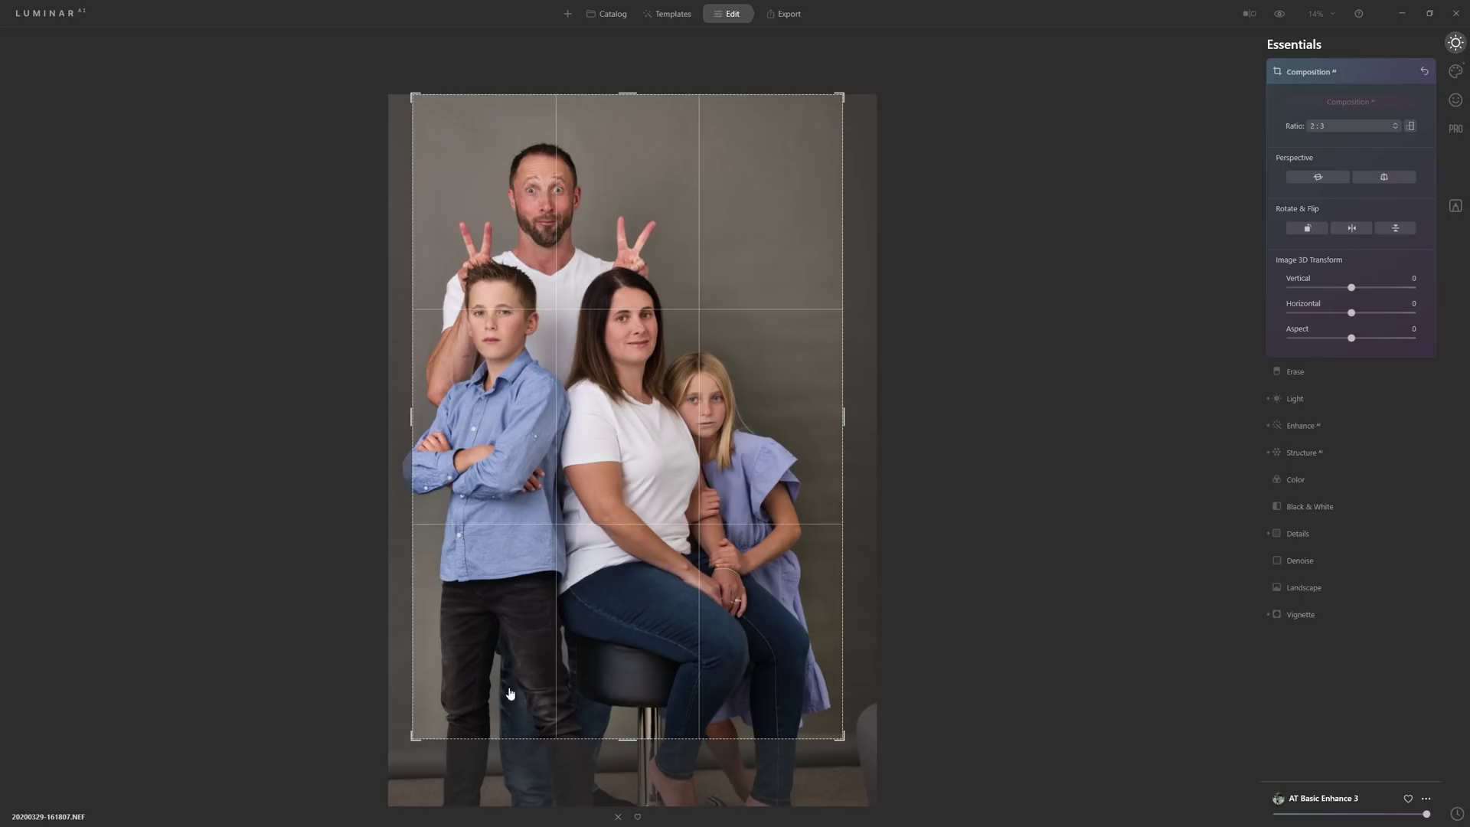
left_click_drag(590, 411, 616, 416)
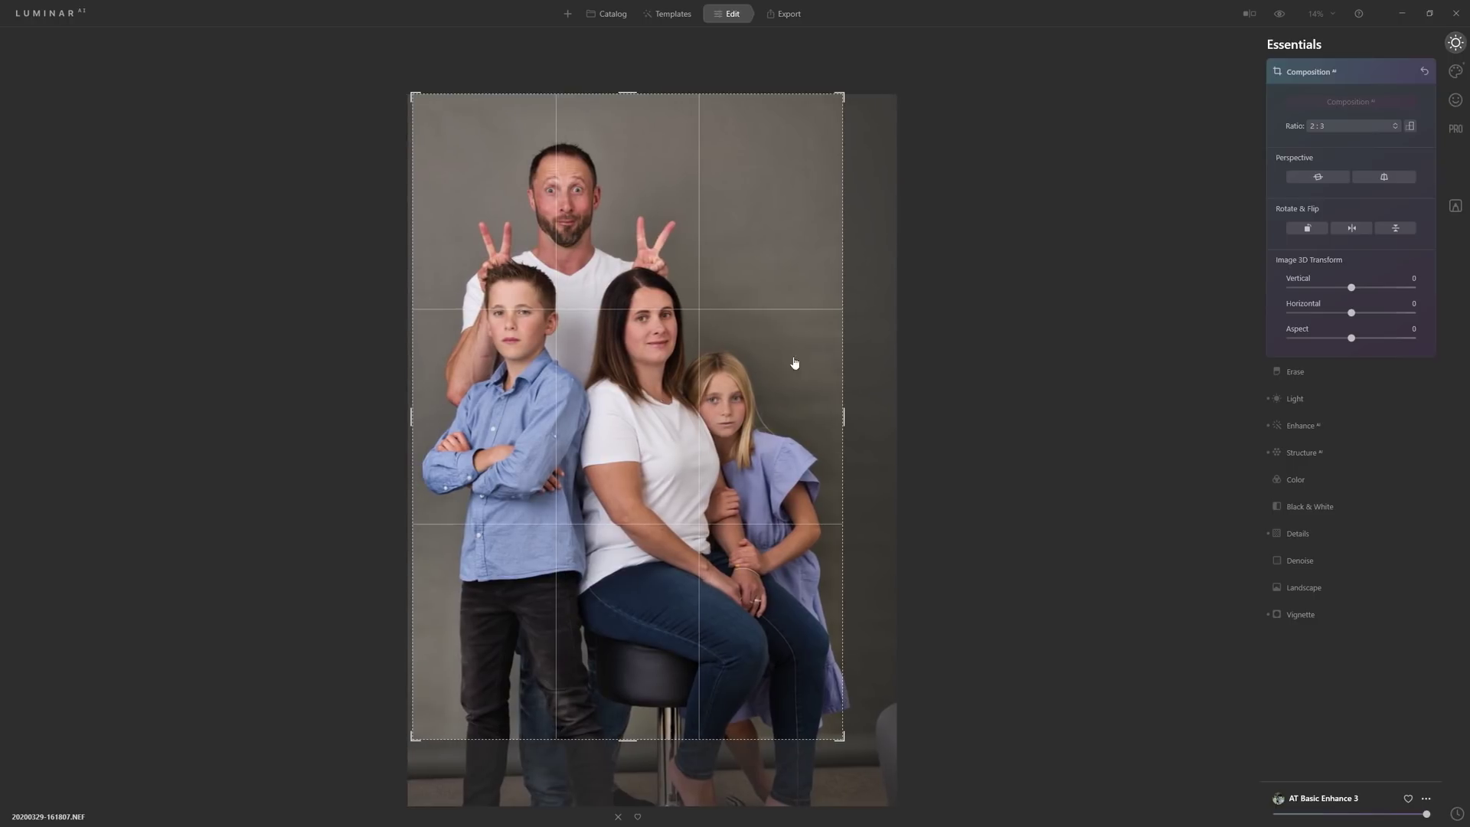
left_click(1135, 141)
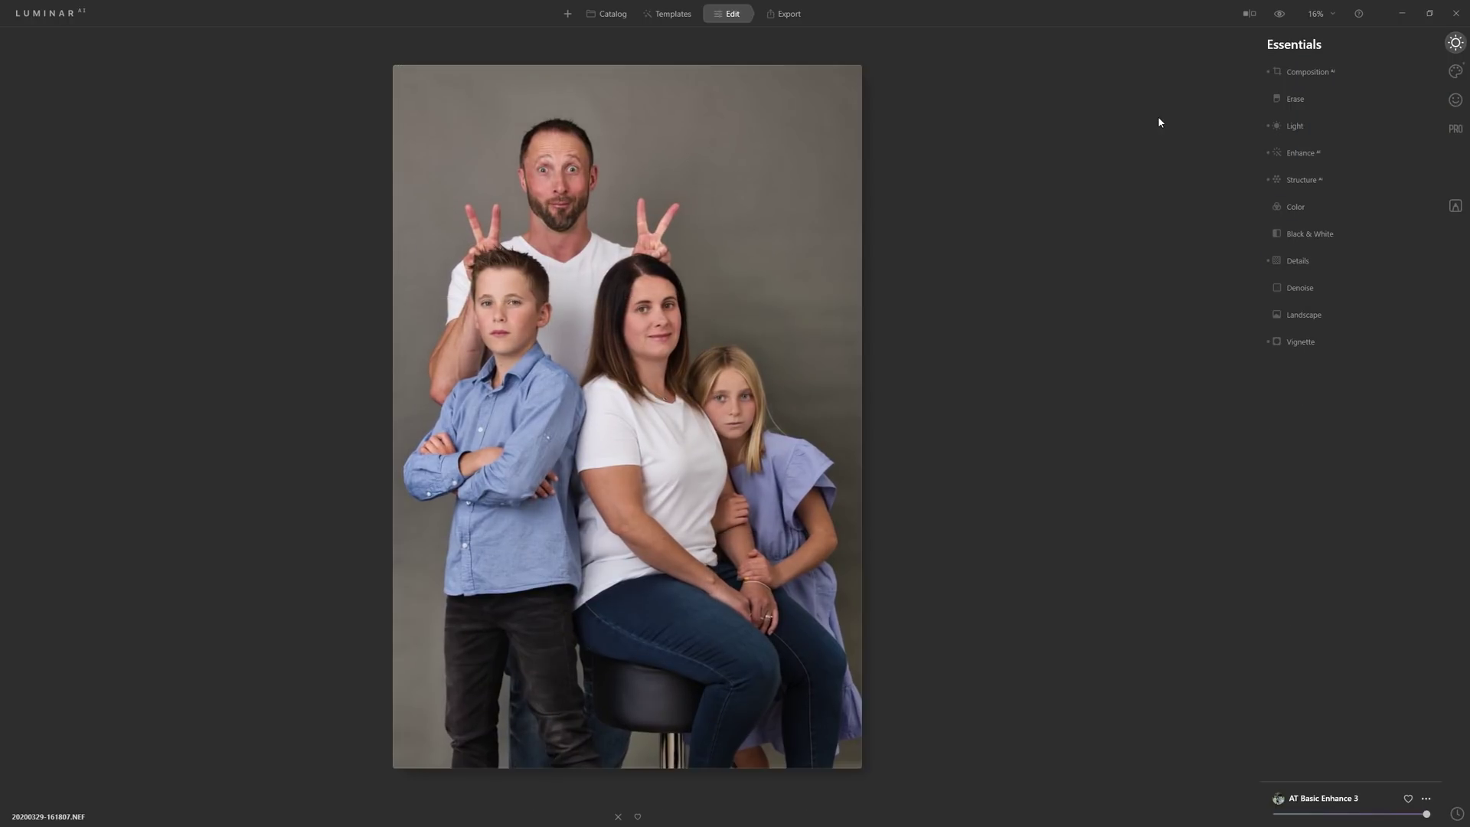
Compare the cropped family portrait with its unedited version.
left_click(1274, 23)
left_click(1280, 15)
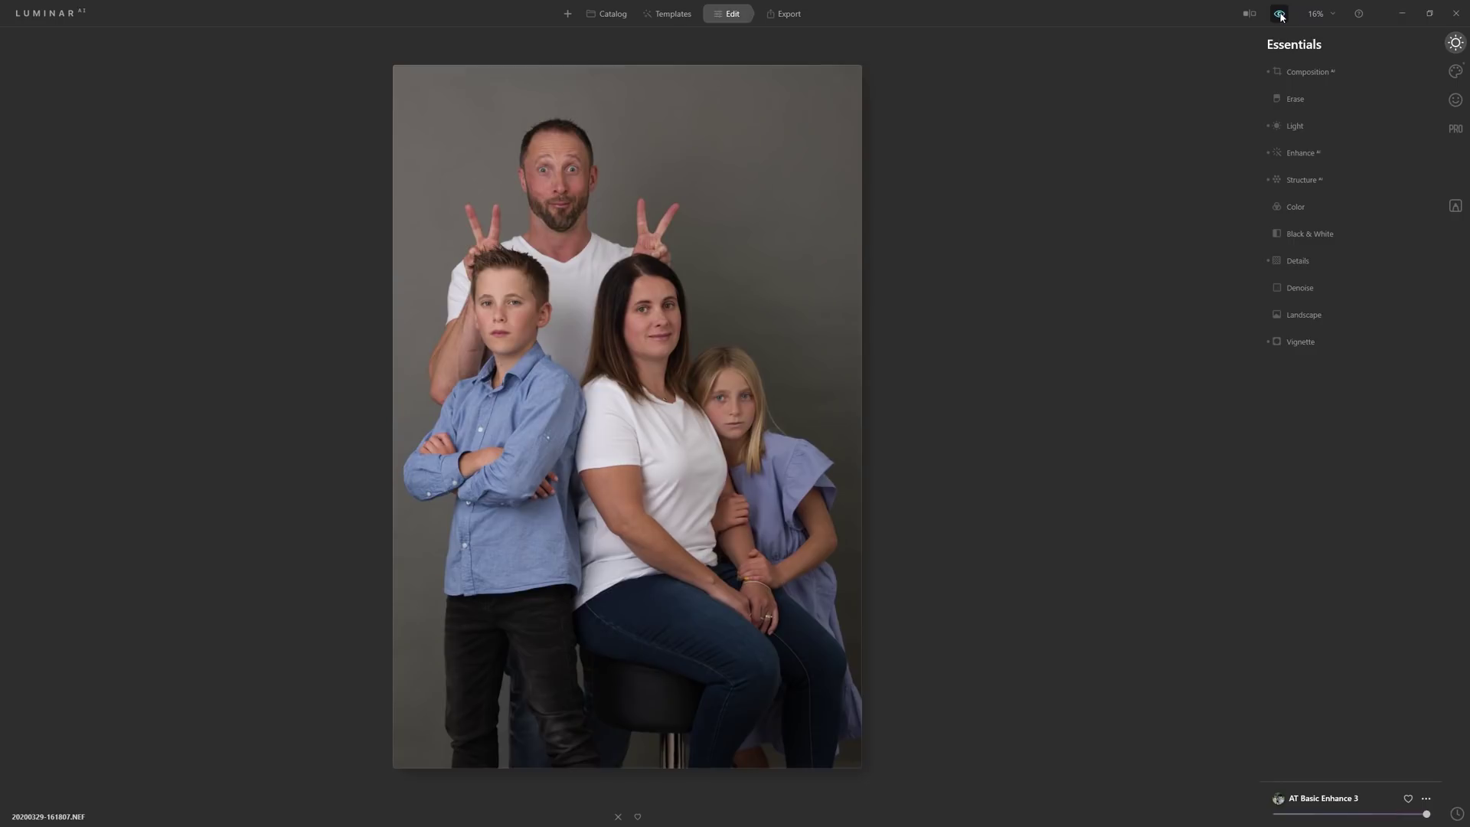
left_click(1280, 15)
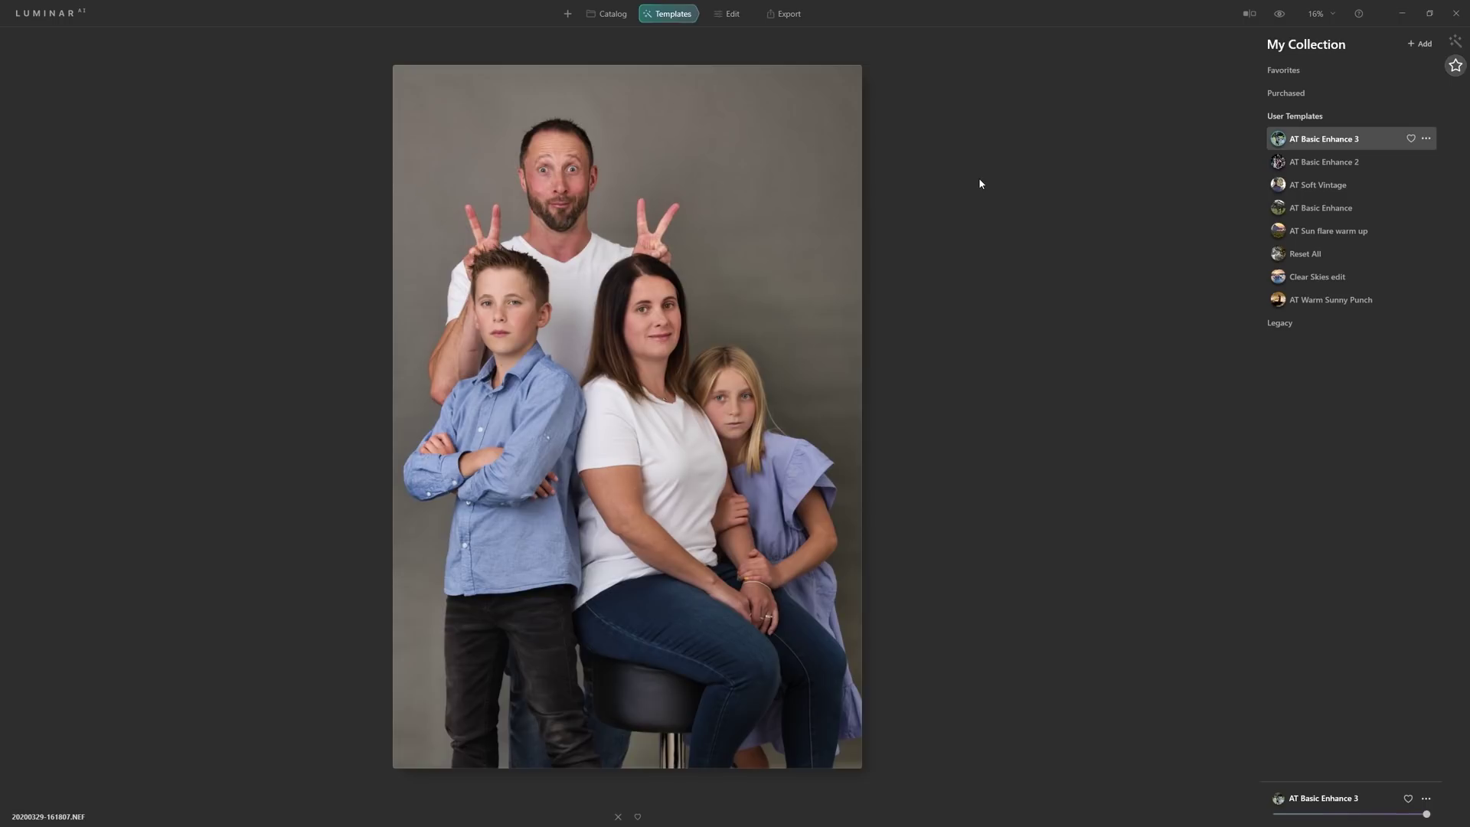
Return to the catalog and copy the adjustments from Laughing.nef.
left_click(601, 15)
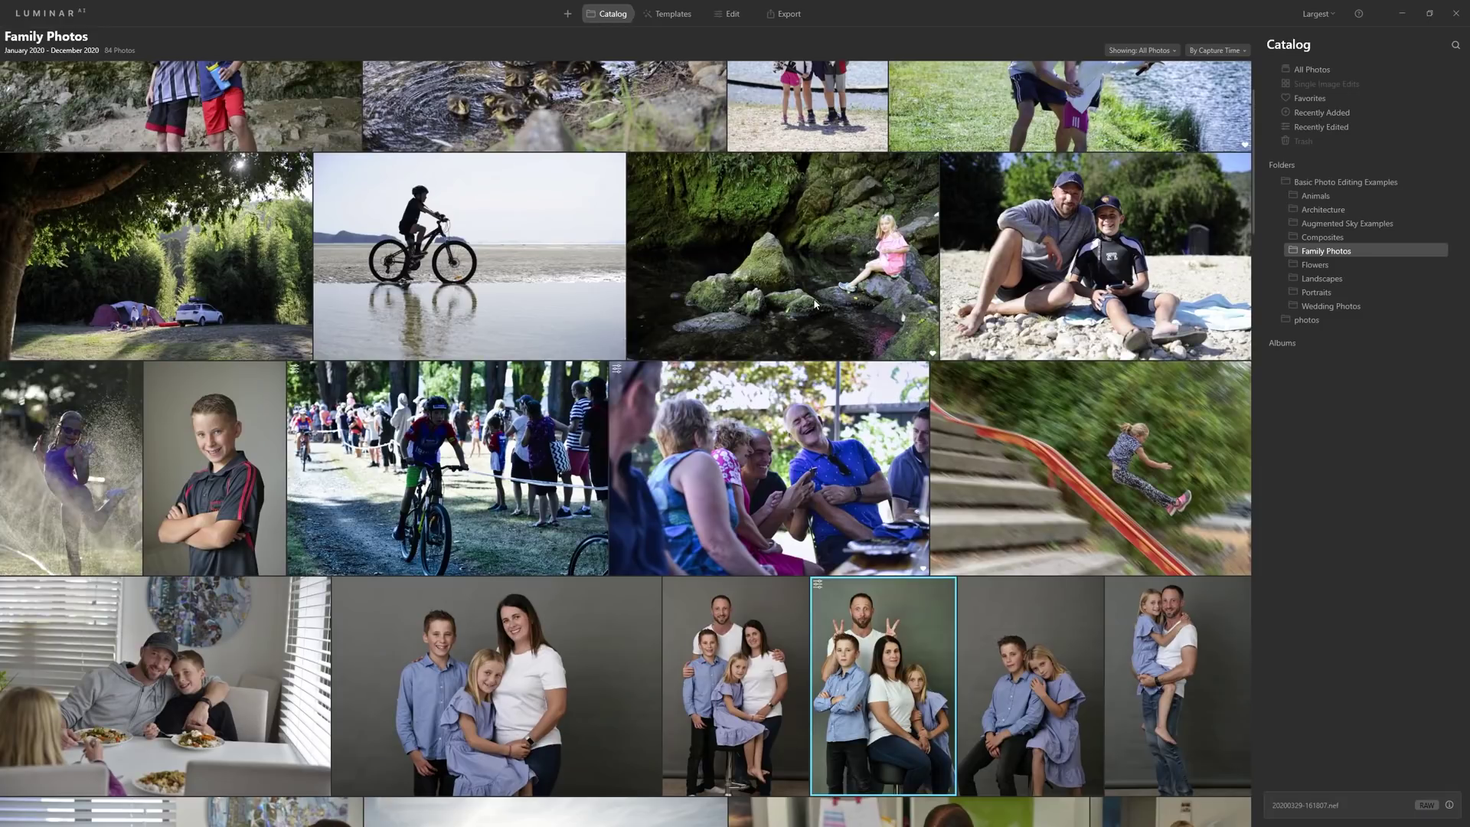
scroll(796, 398, "up", 1)
left_click(856, 498)
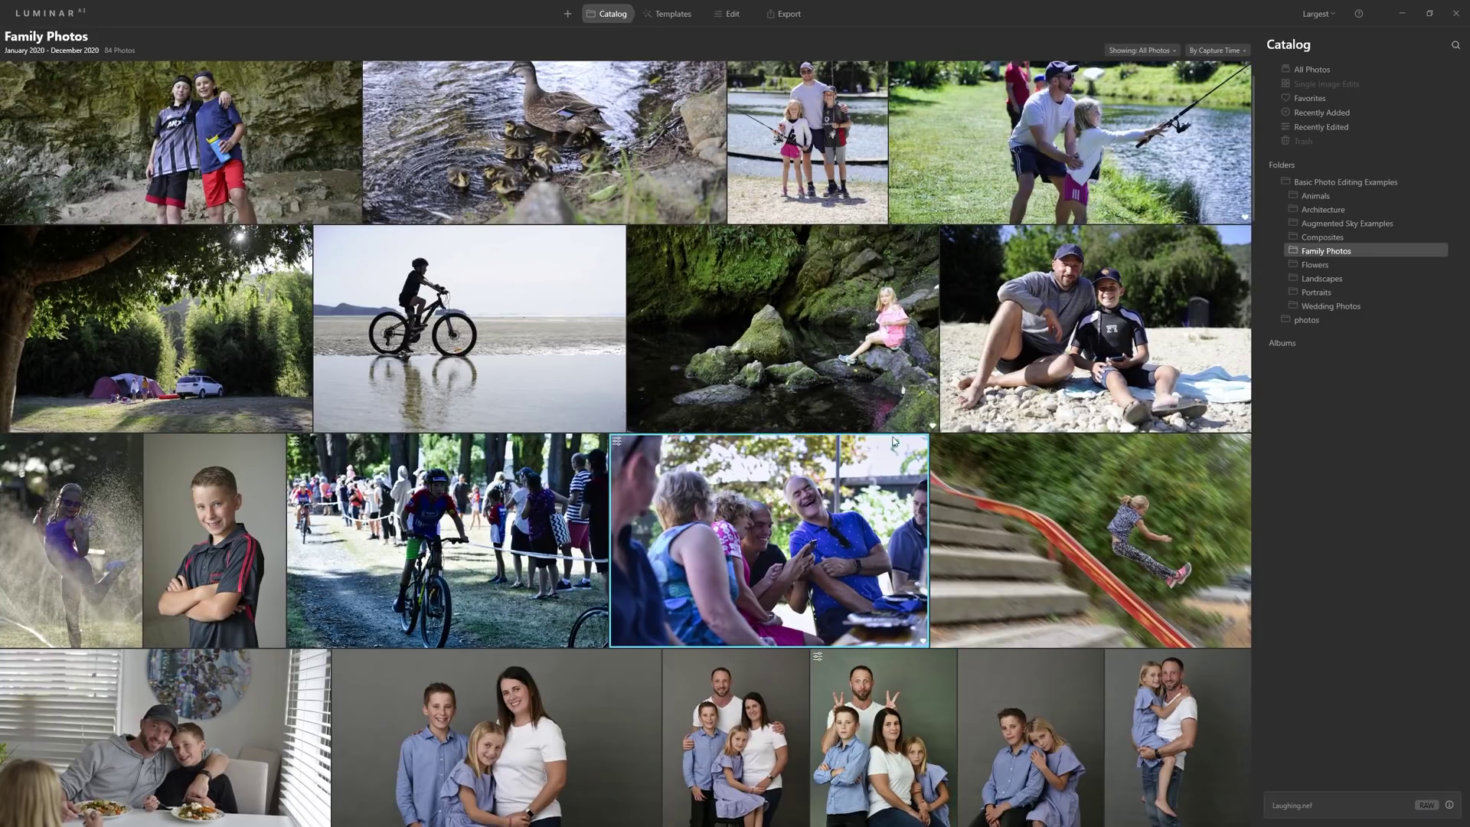
right_click(835, 488)
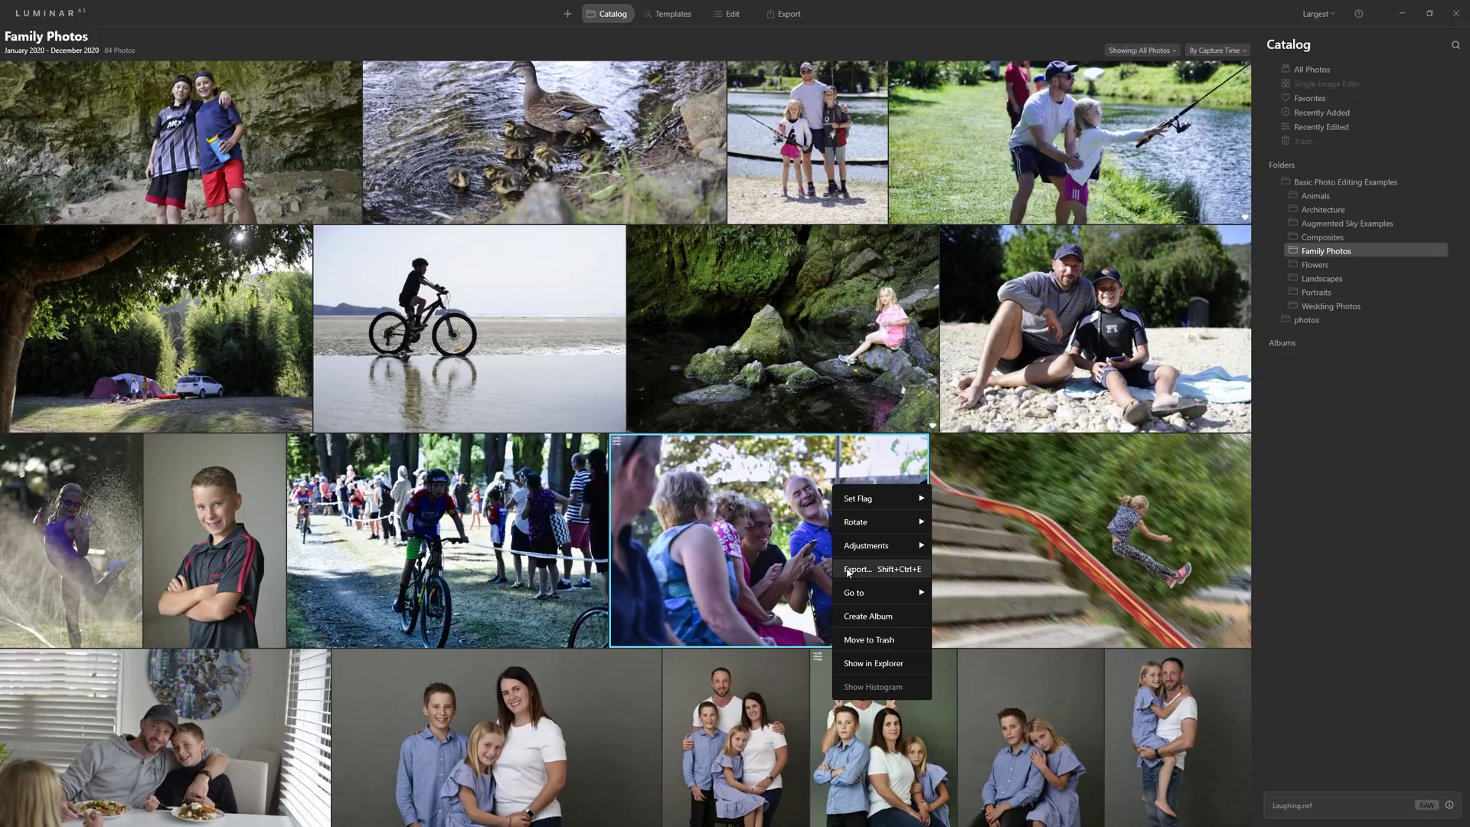
mouse_move(883, 548)
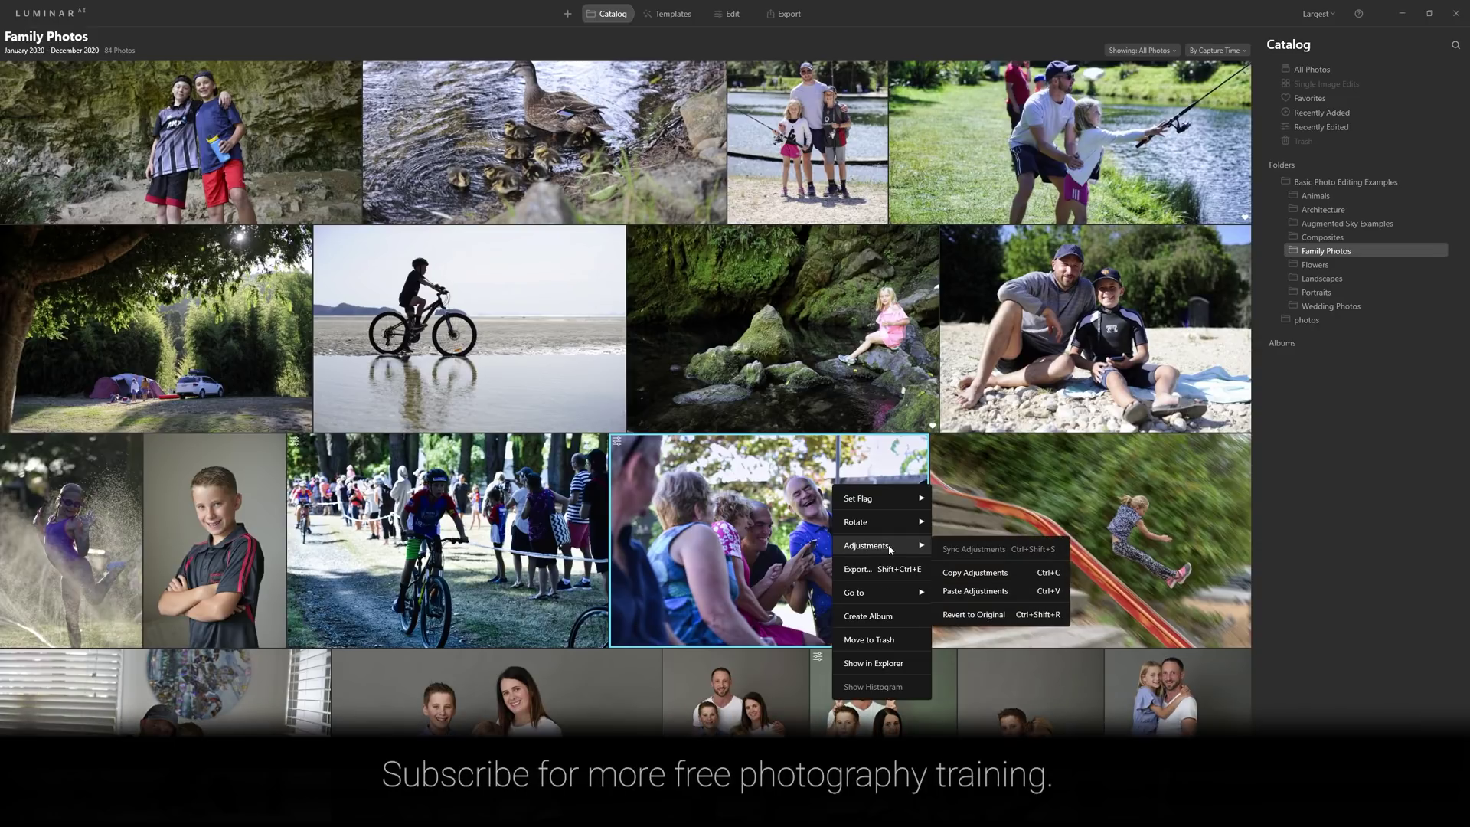
left_click(1027, 576)
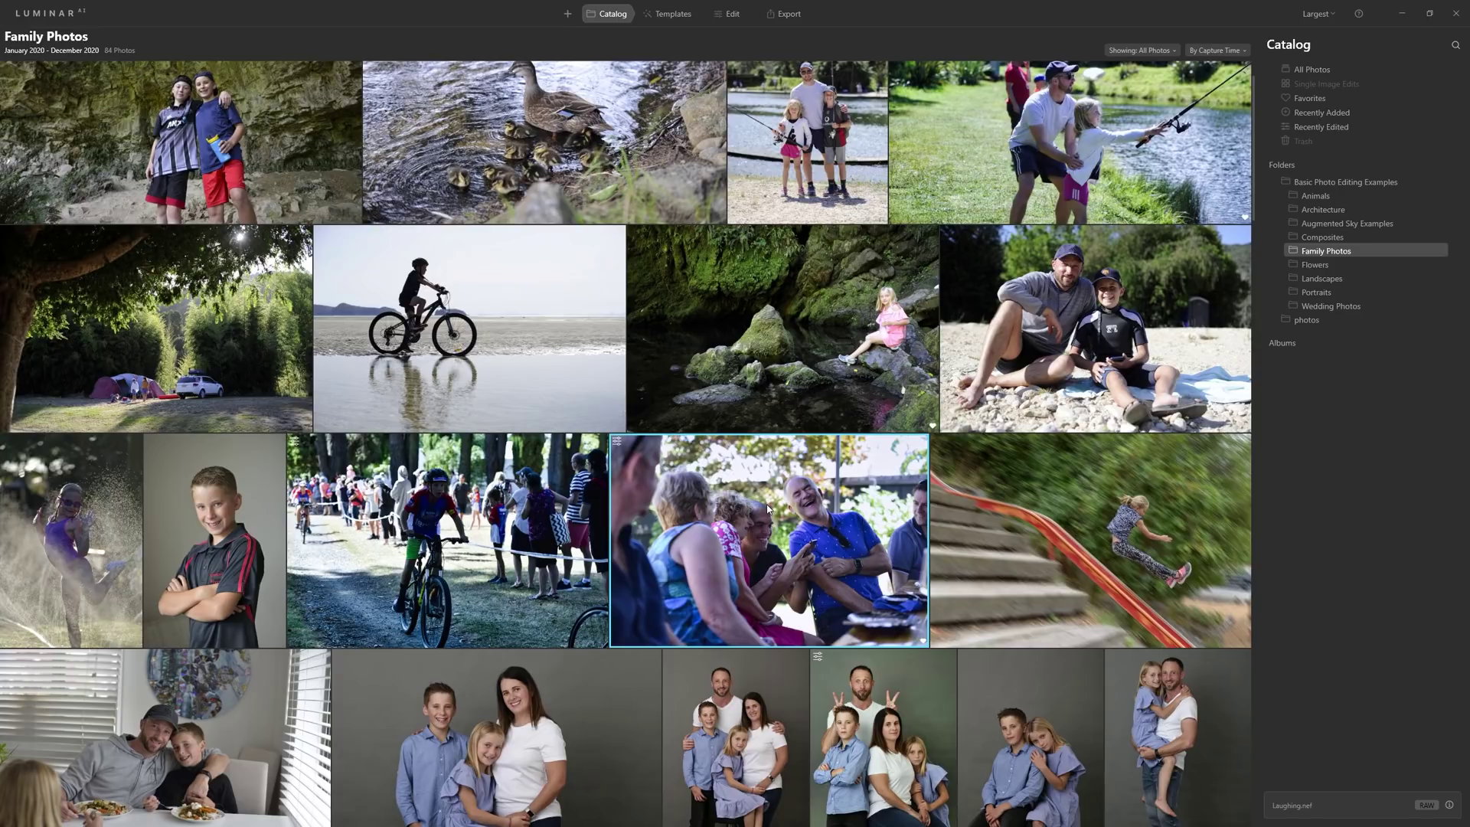
Paste the copied adjustments onto all photos in the Family Photos folder.
key("ctrl+a")
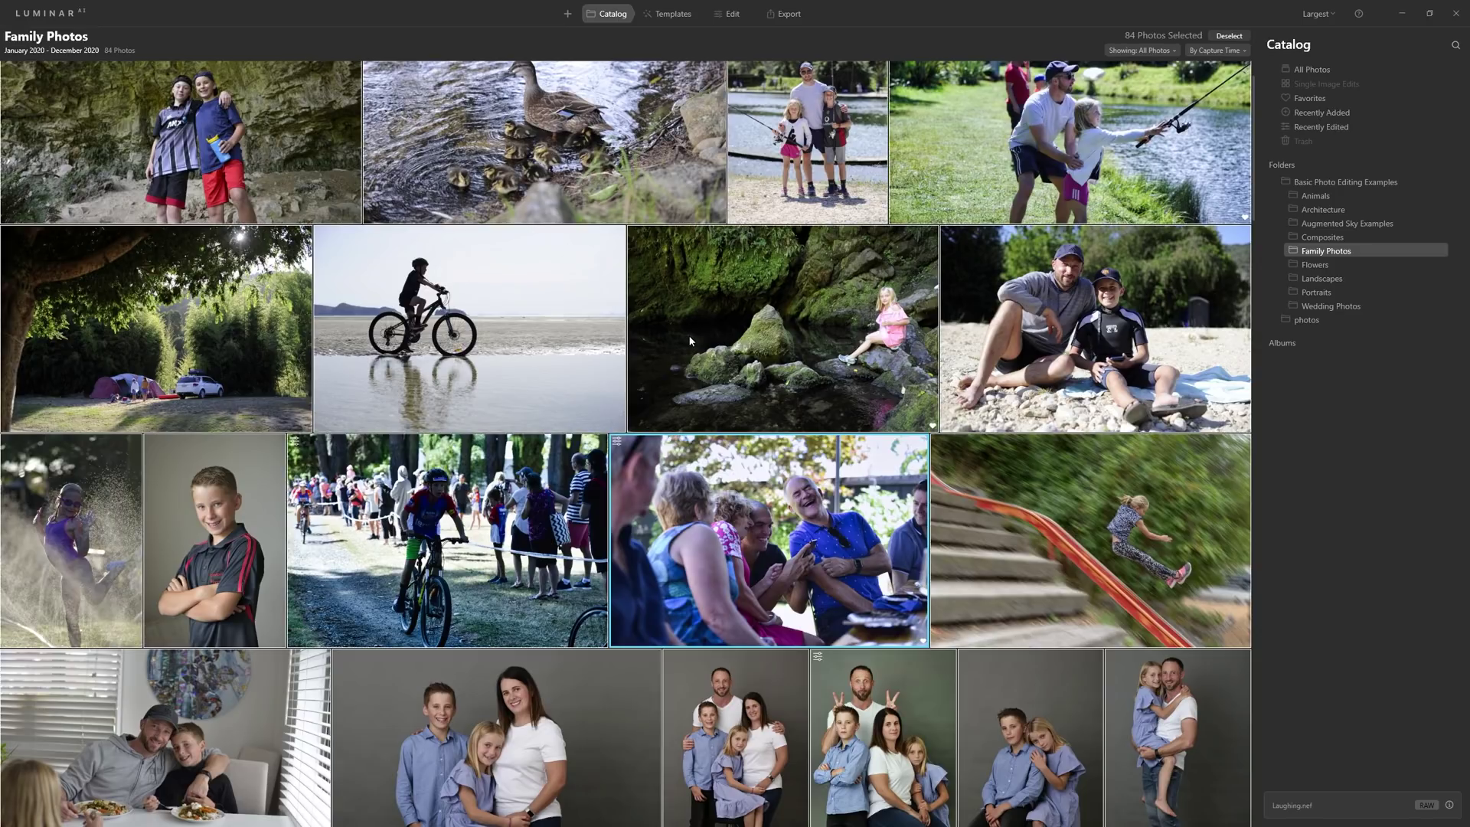
right_click(686, 298)
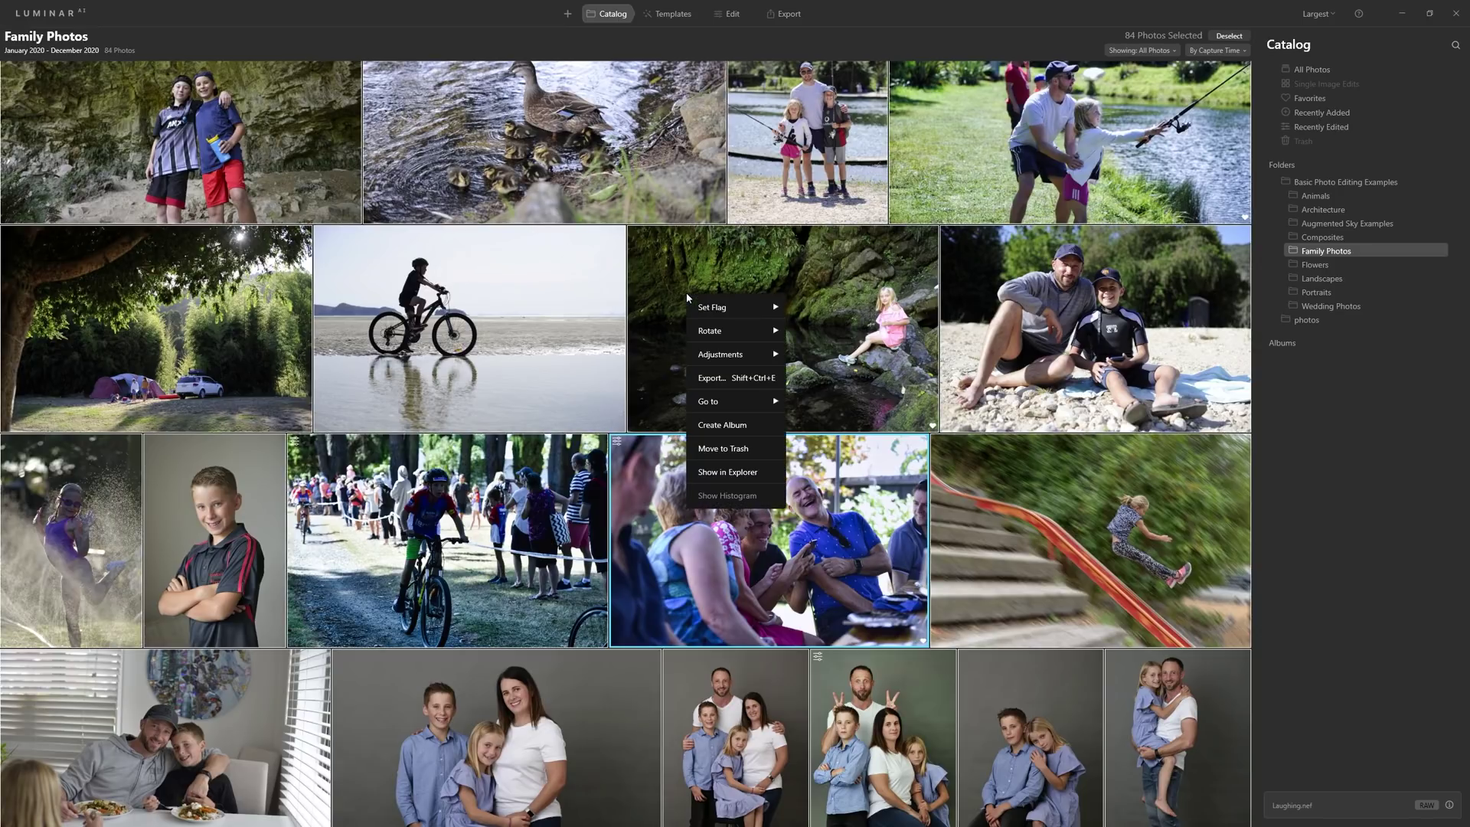
mouse_move(747, 353)
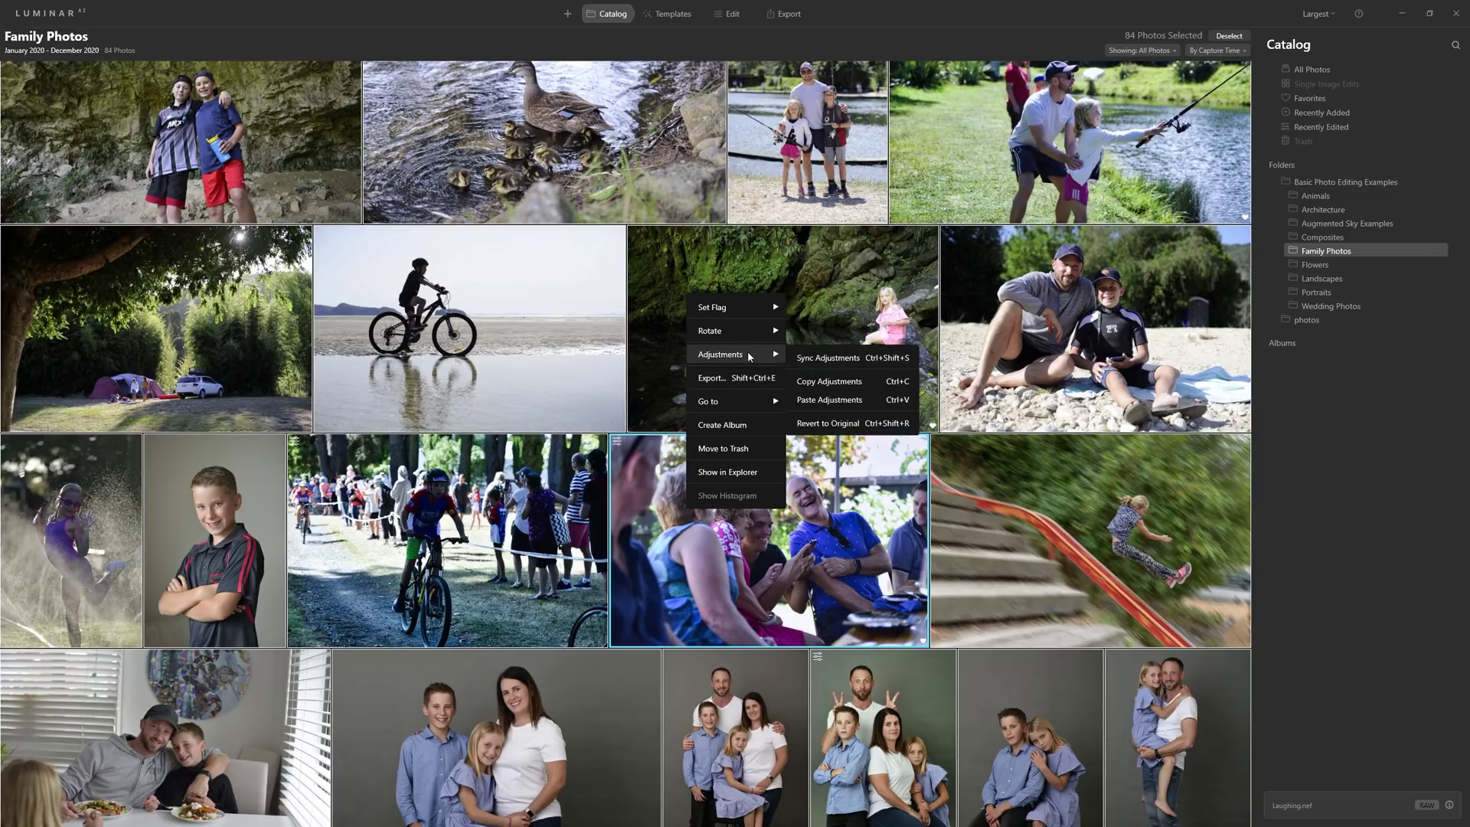
left_click(829, 400)
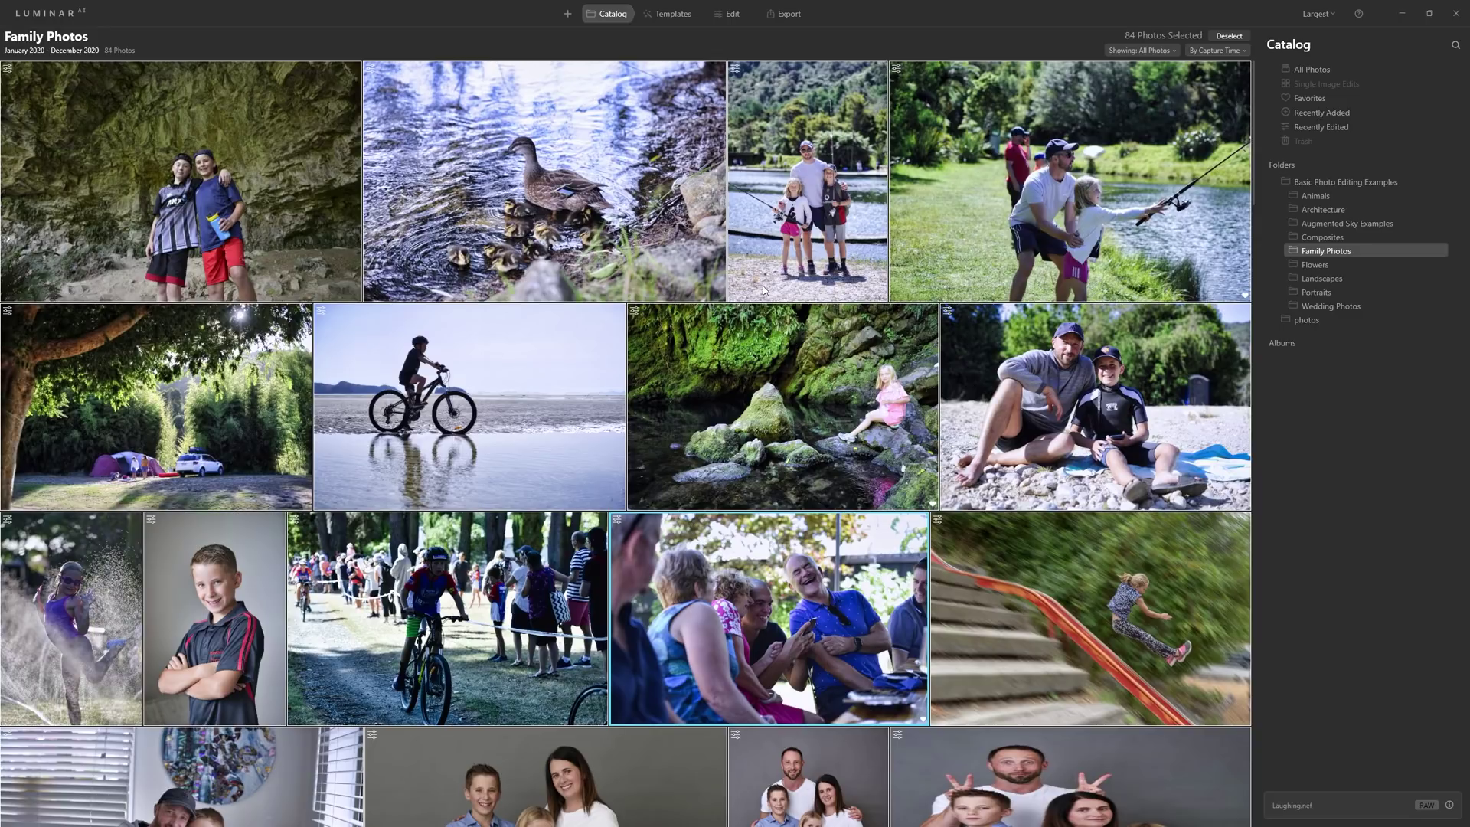
Open the campsite photo with the tent and white car for editing and bring up the Creative tools.
double_click(201, 360)
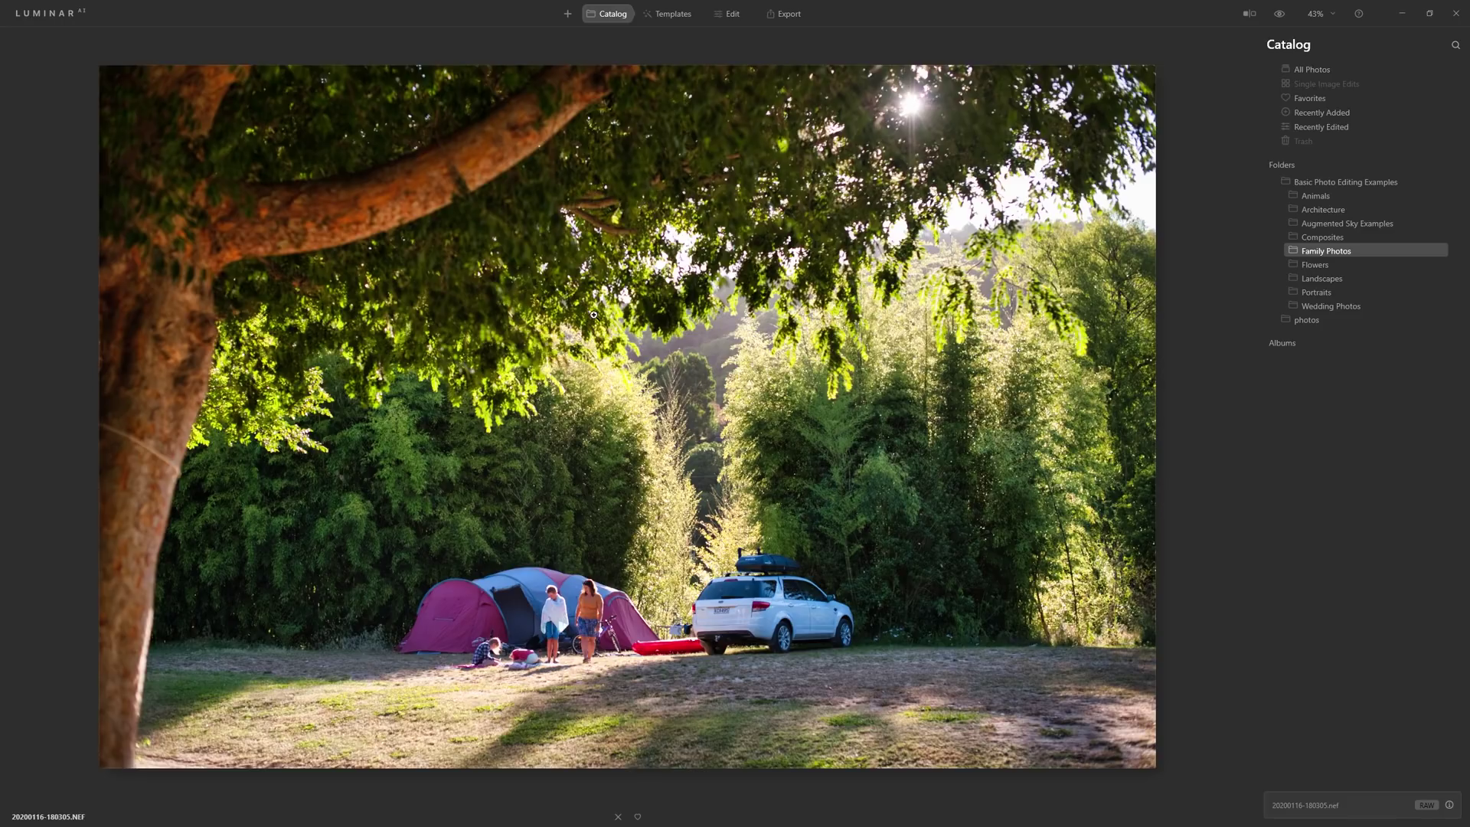
left_click(732, 16)
left_click(668, 14)
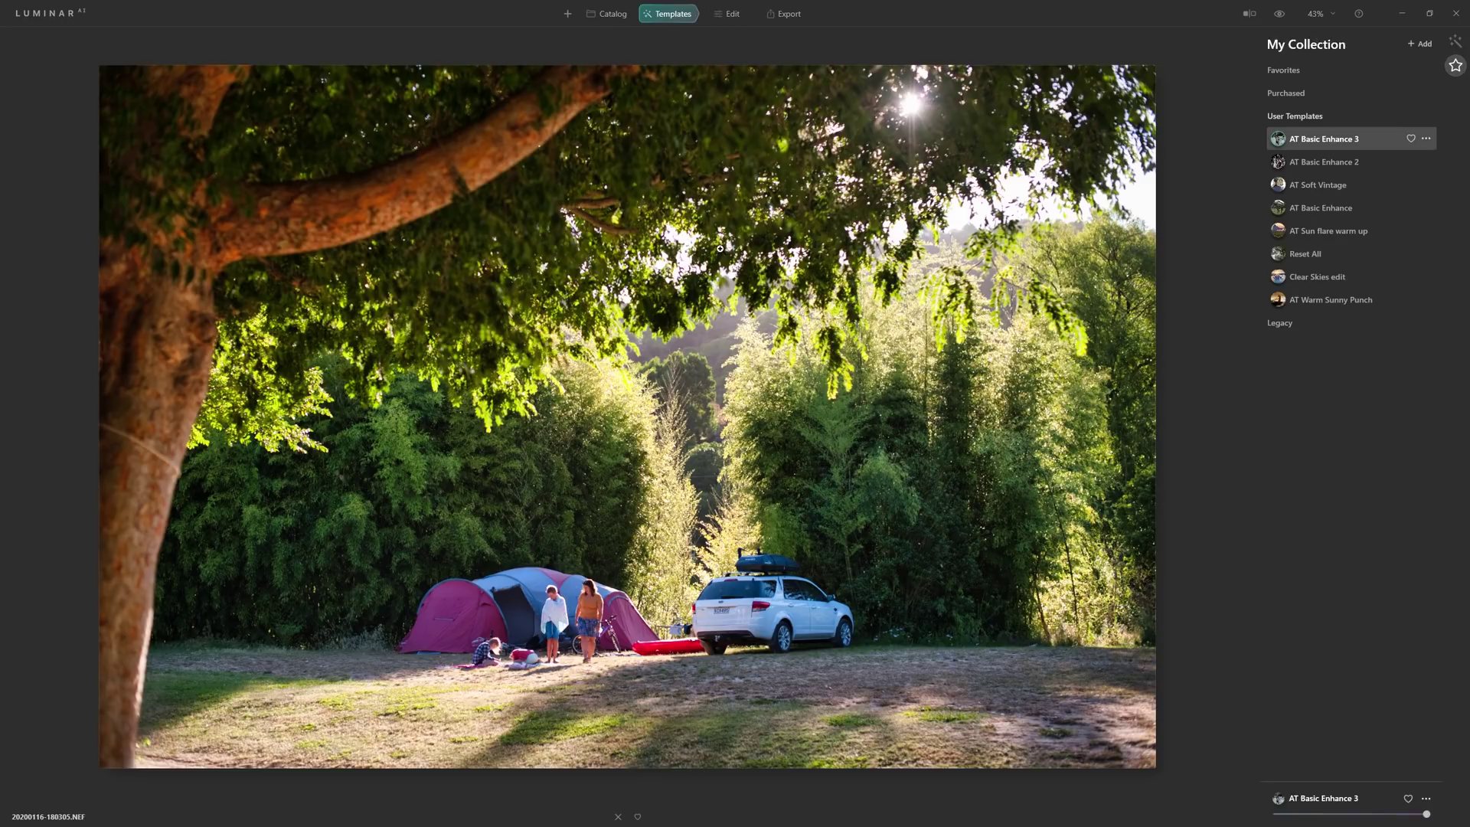
left_click(738, 21)
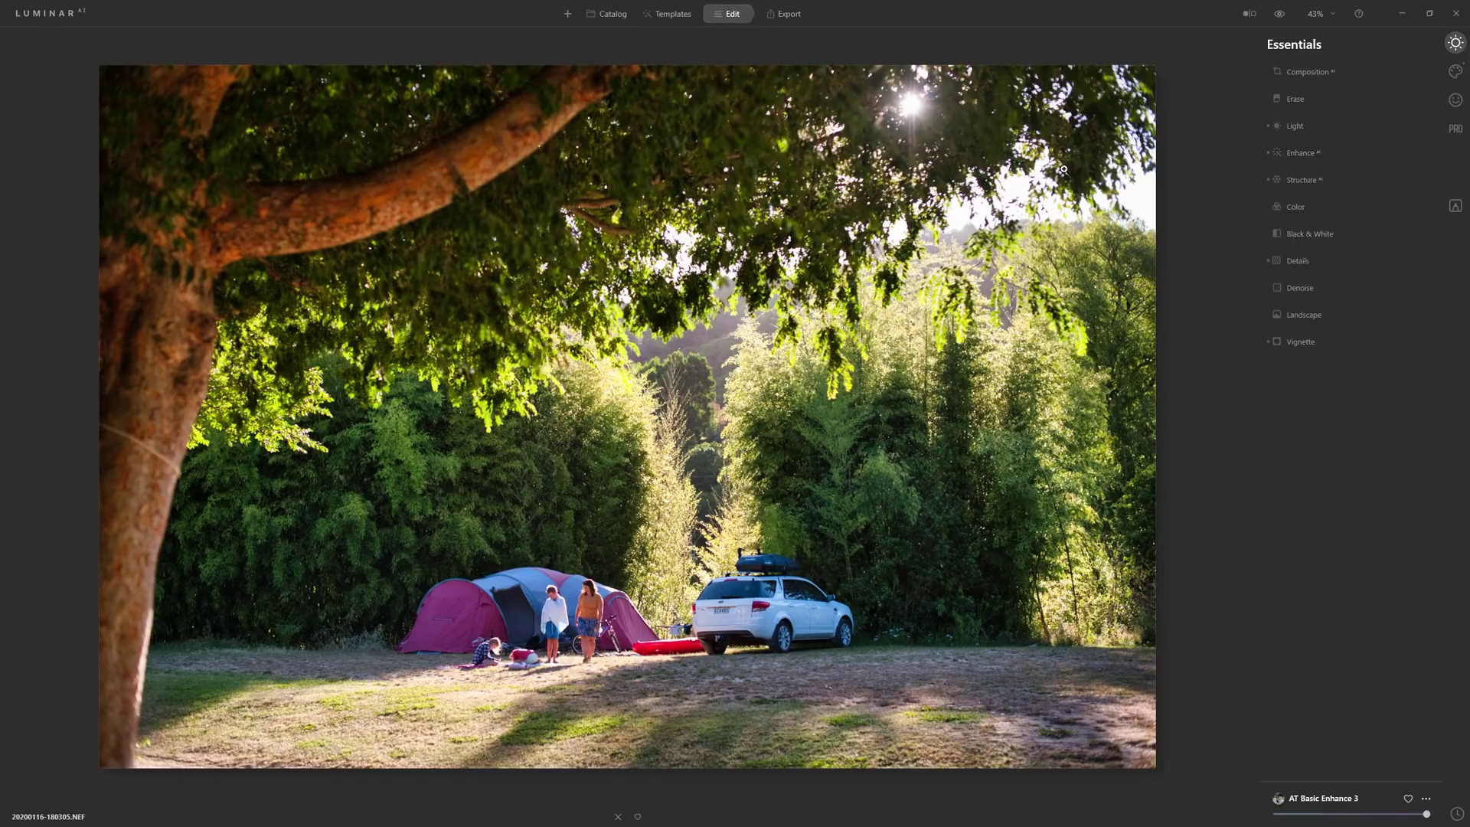
left_click(1456, 72)
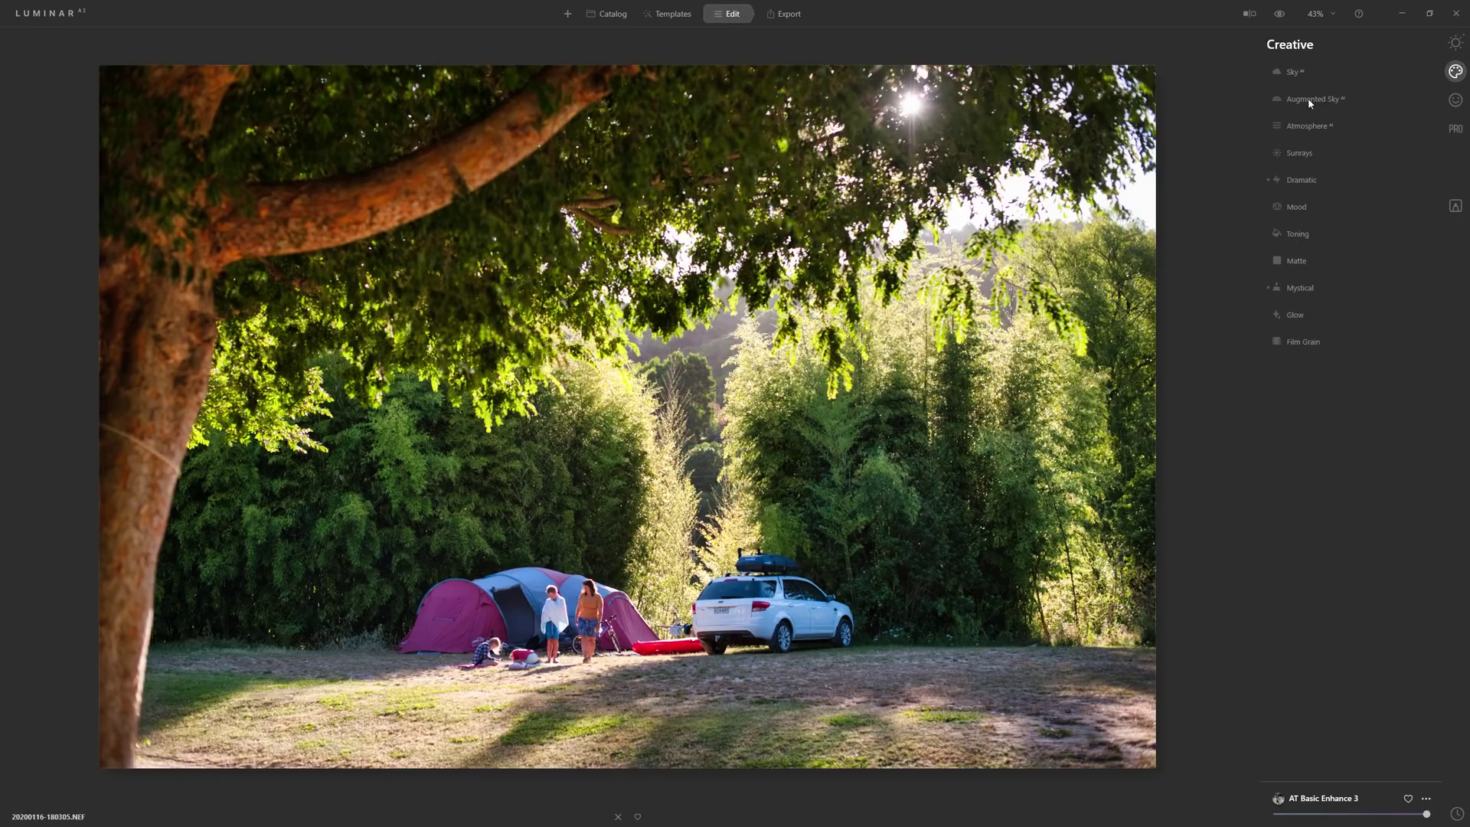
Add Sunrays to the campsite photo with an amount of 100 and place the sun center over the sun in the tree canopy.
left_click(1301, 154)
left_click(1415, 215)
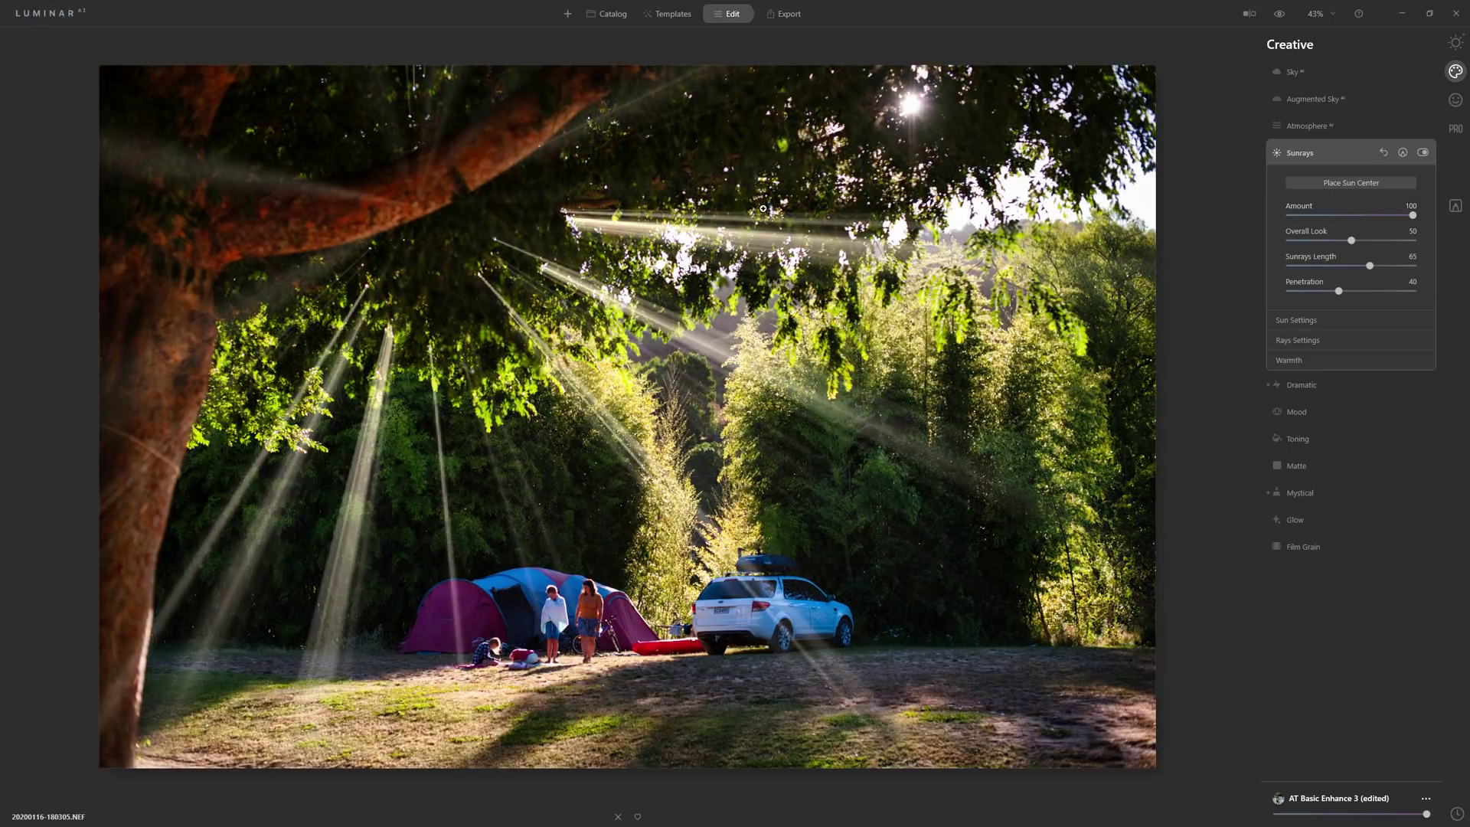
left_click(1350, 183)
left_click_drag(416, 205, 911, 108)
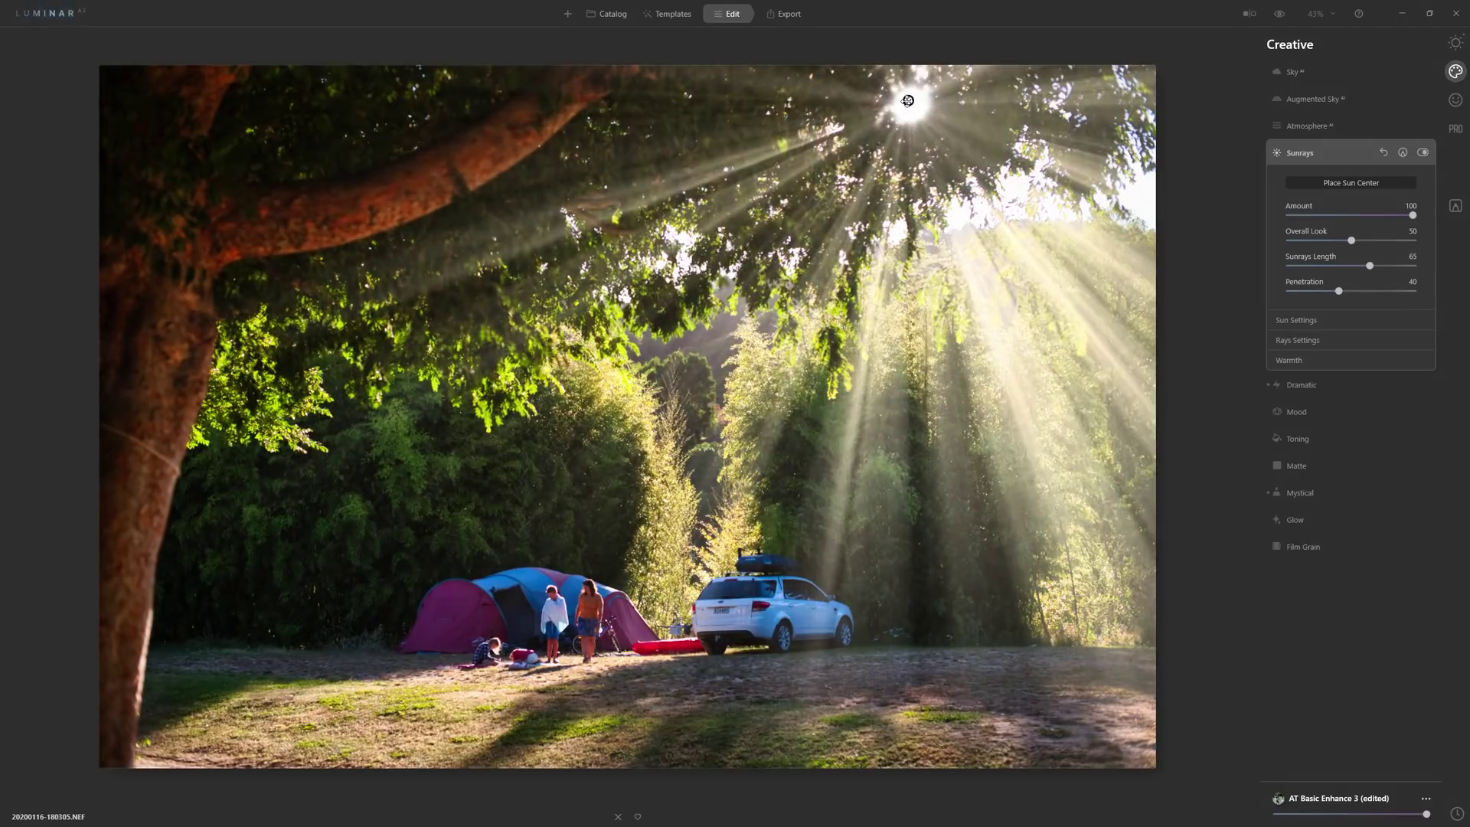
Reduce the Sunrays amount to 56 and increase the warmth of the rays.
left_click_drag(1412, 215, 1357, 215)
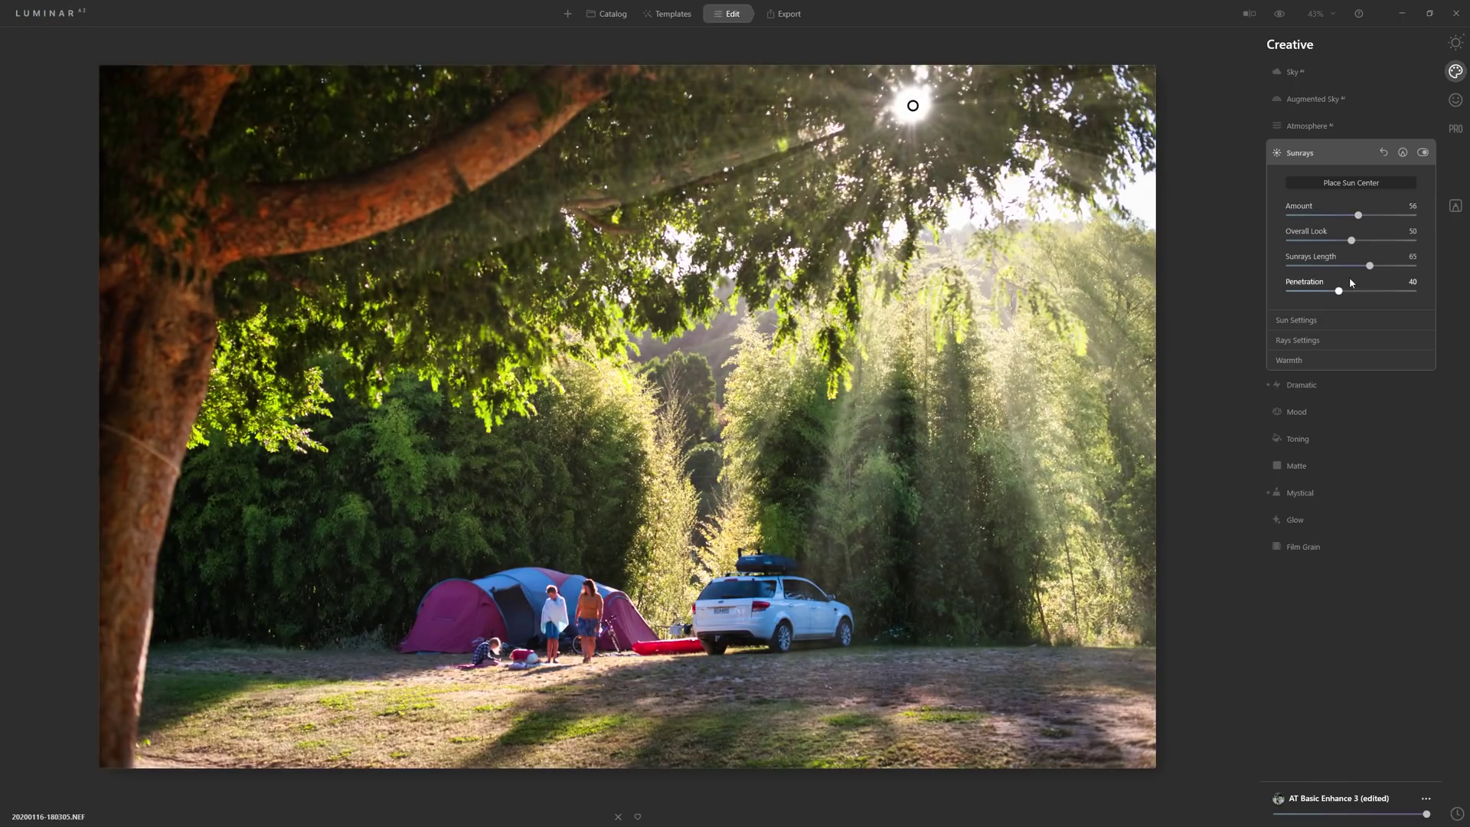
left_click(1329, 361)
left_click_drag(1338, 418, 1367, 419)
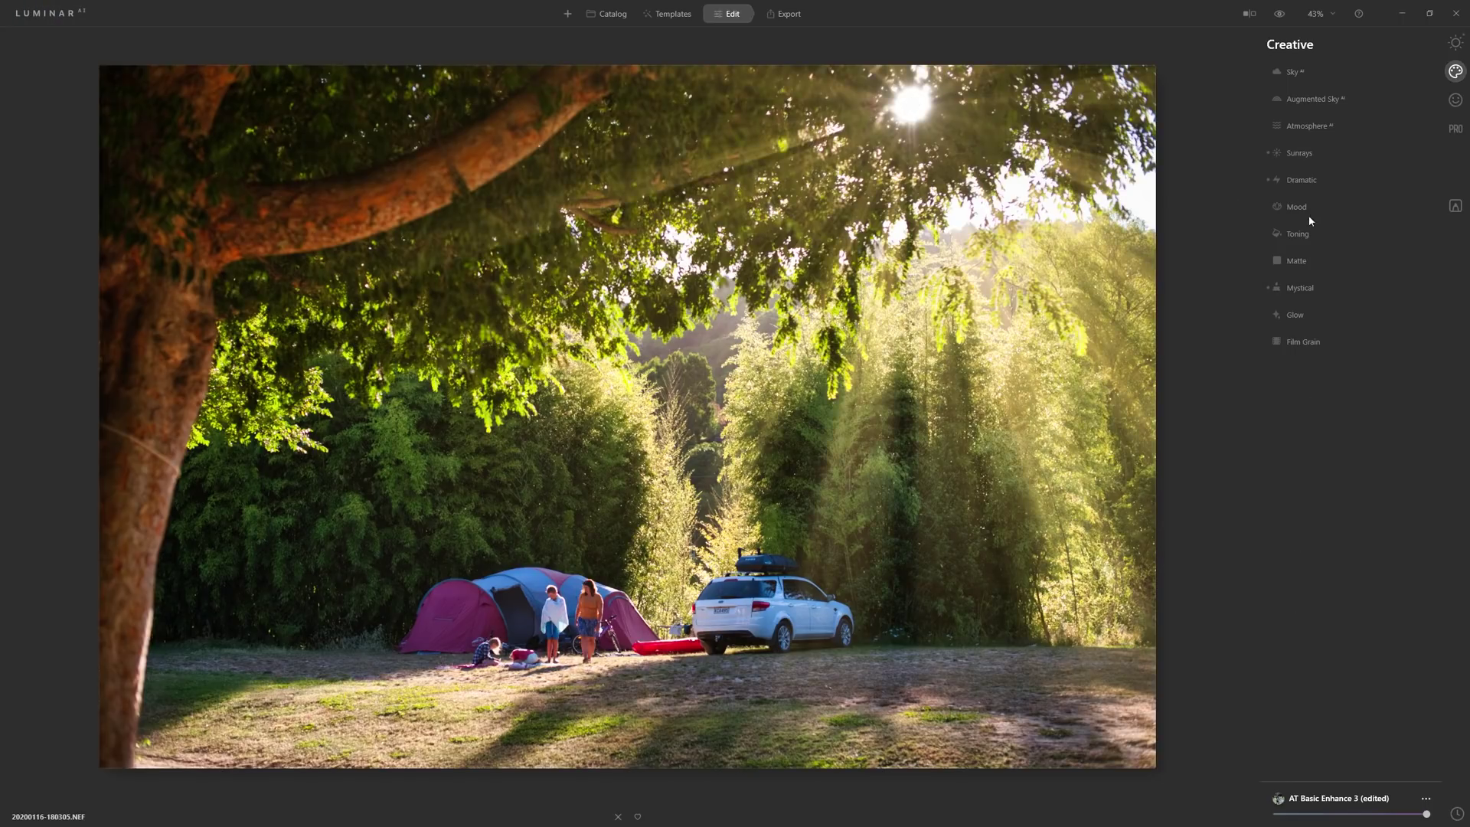
Apply the Genius LUT with the Mood tool to the campsite photo at an amount of 78.
left_click(1309, 208)
left_click(1351, 234)
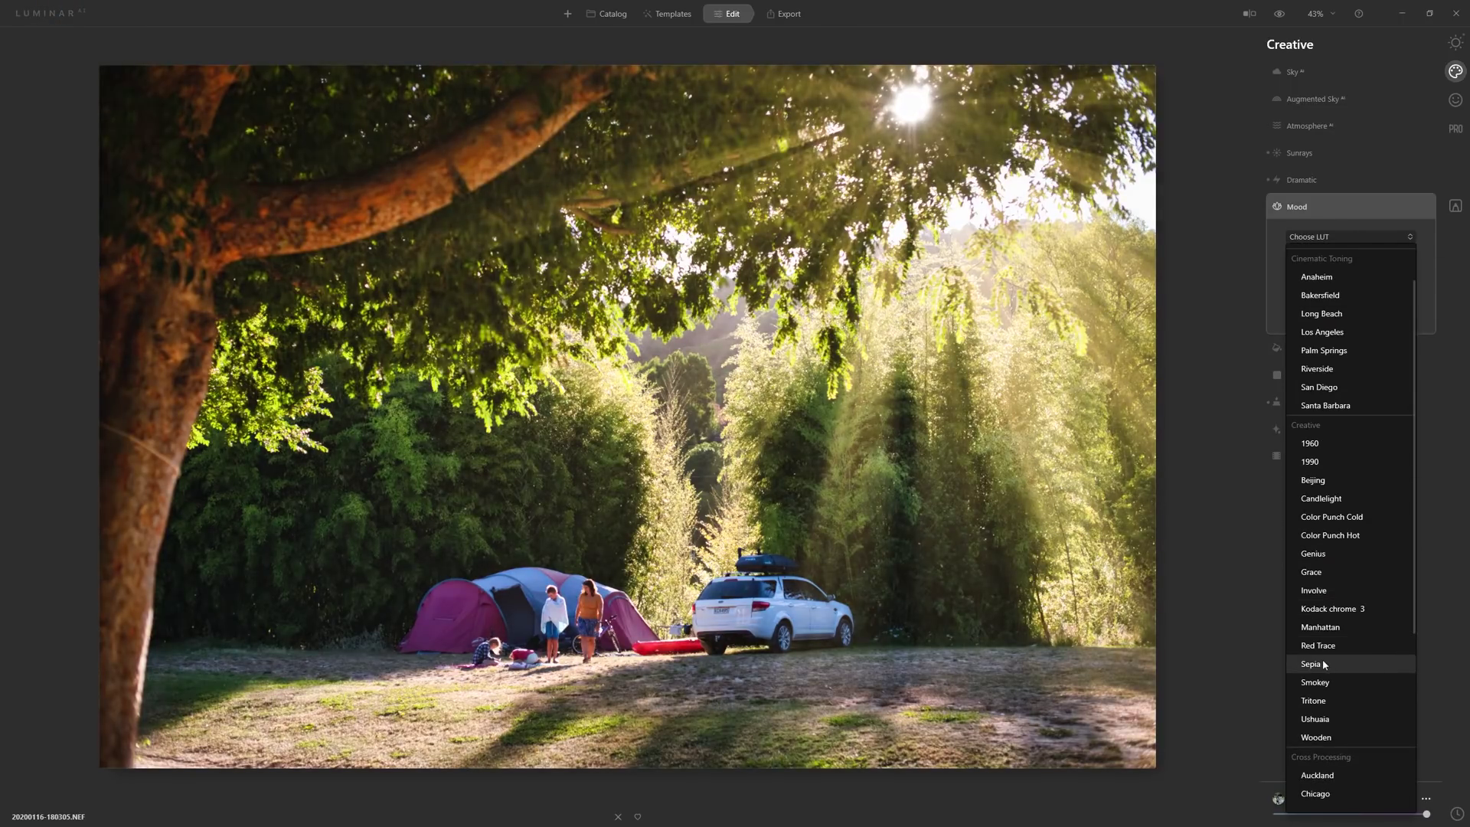
left_click(1328, 557)
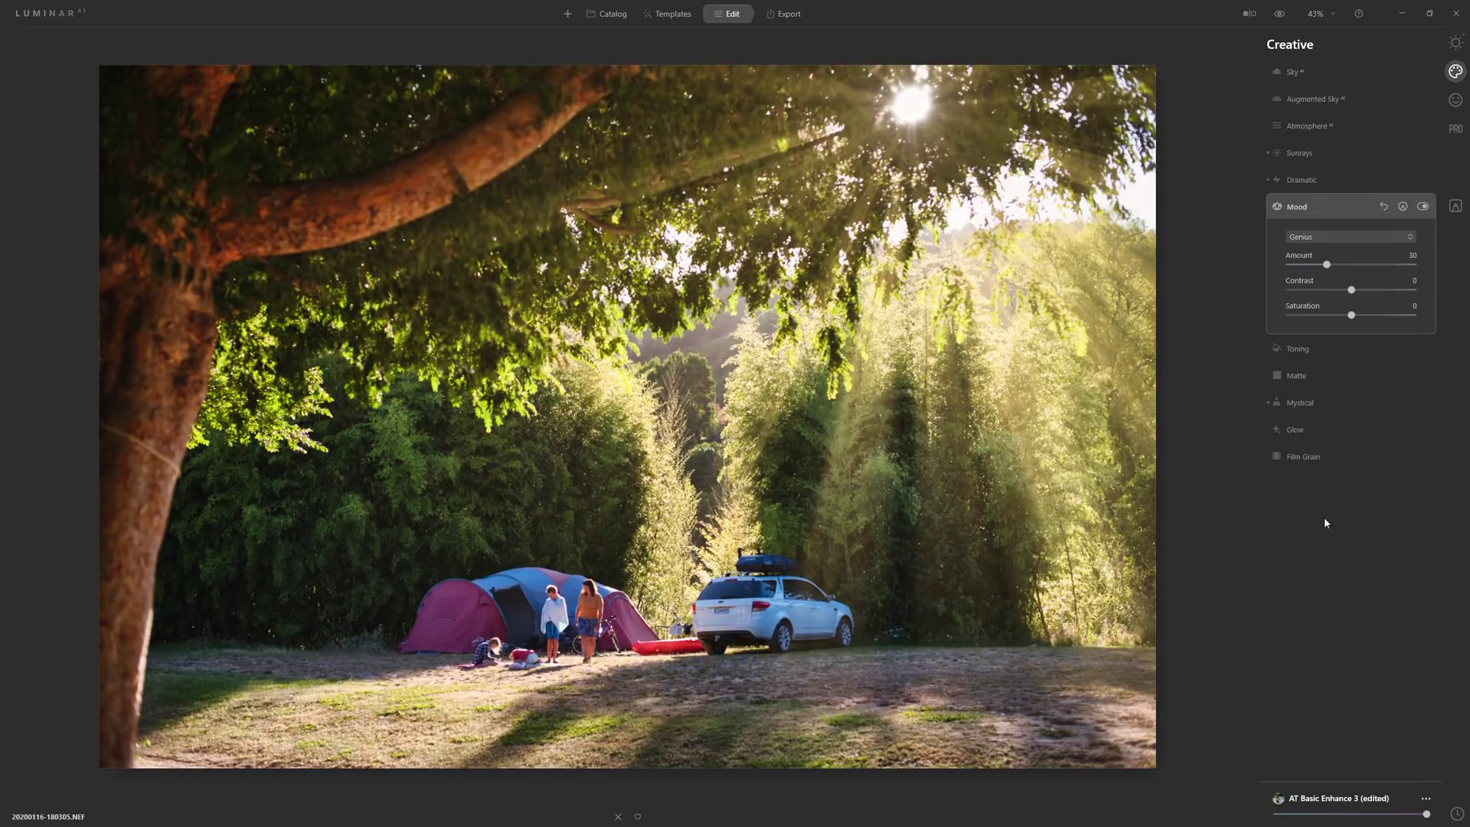
left_click_drag(1328, 265, 1389, 271)
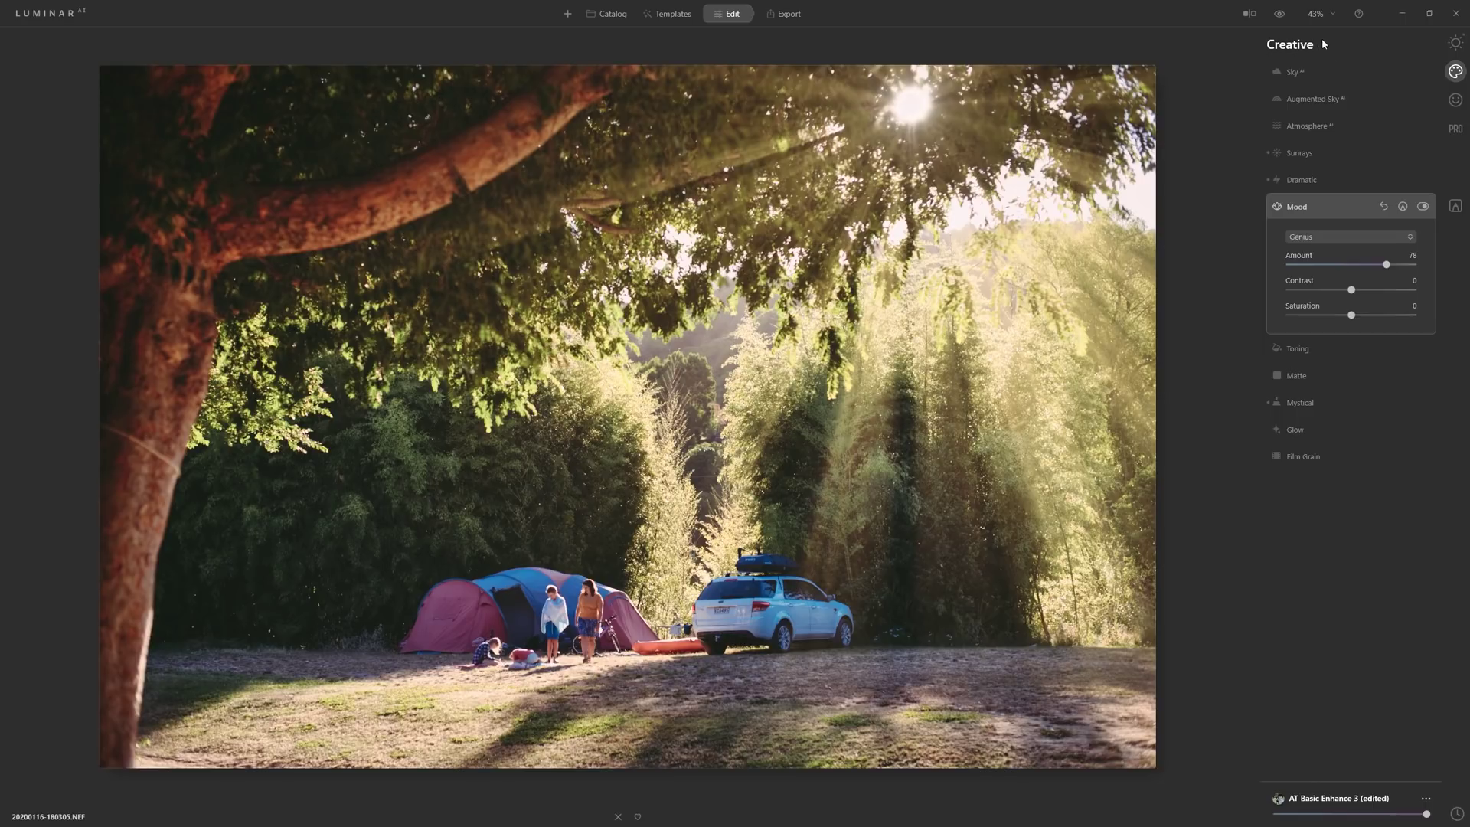
Compare the edited campsite photo with its unedited version.
left_click(1277, 14)
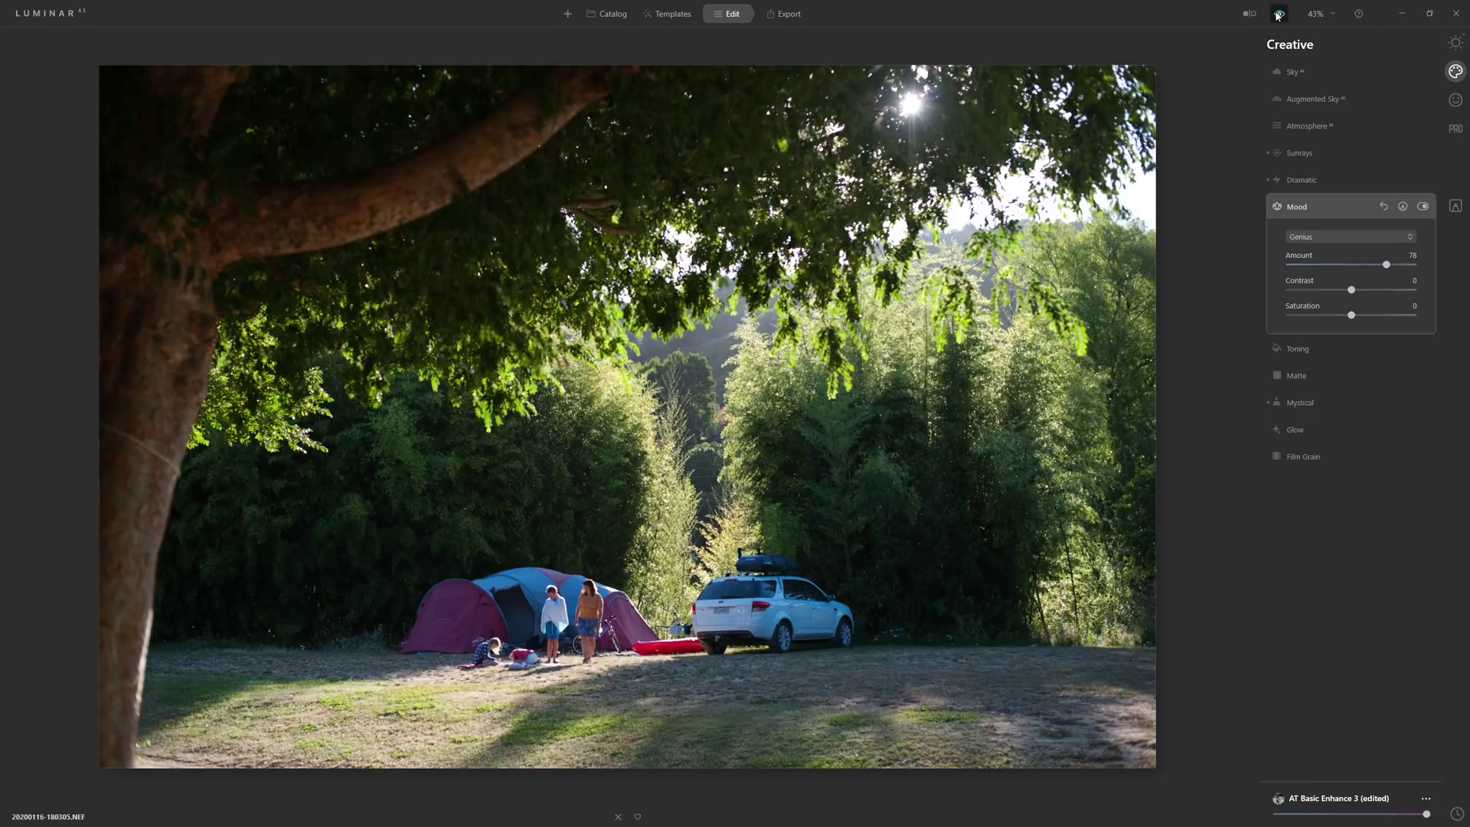
left_click(1278, 15)
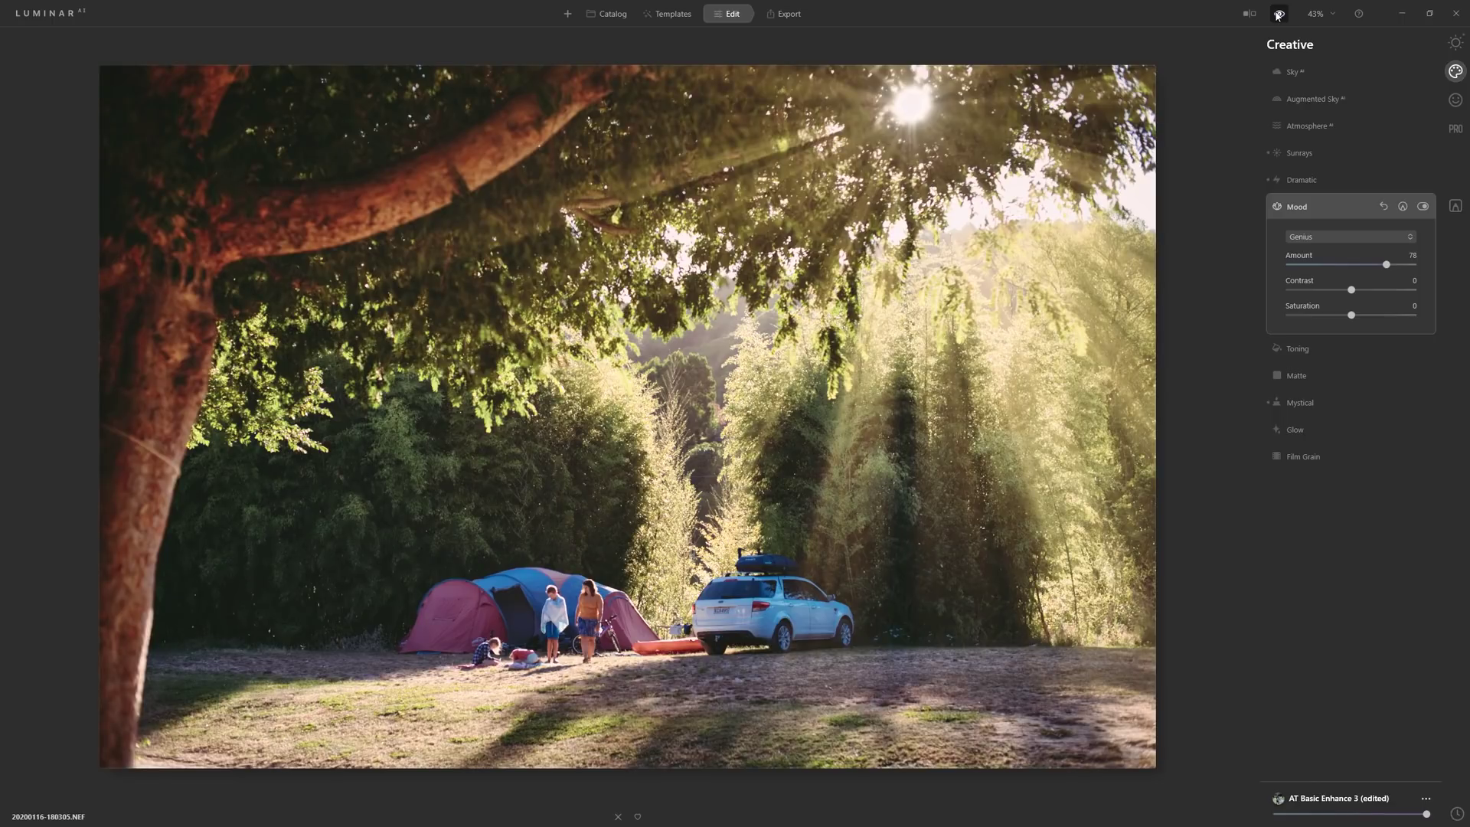